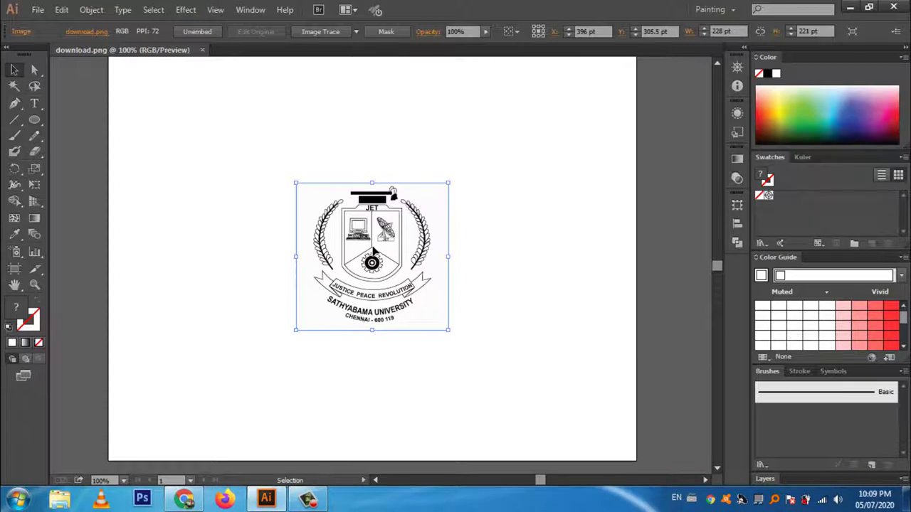
Delete the placed university logo image from the download.png artboard
key("Delete")
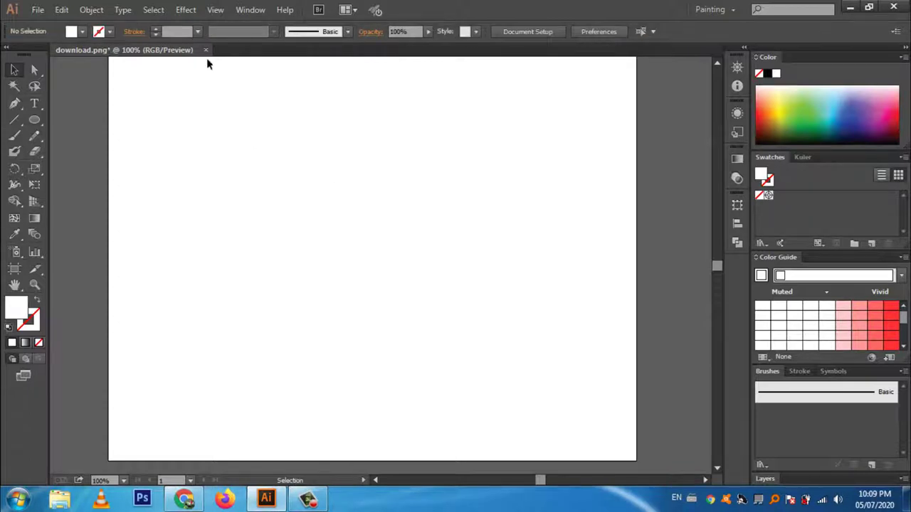
Close download.png without saving, create a new Letter-size document, and select the Ellipse Tool
left_click(206, 50)
left_click(524, 266)
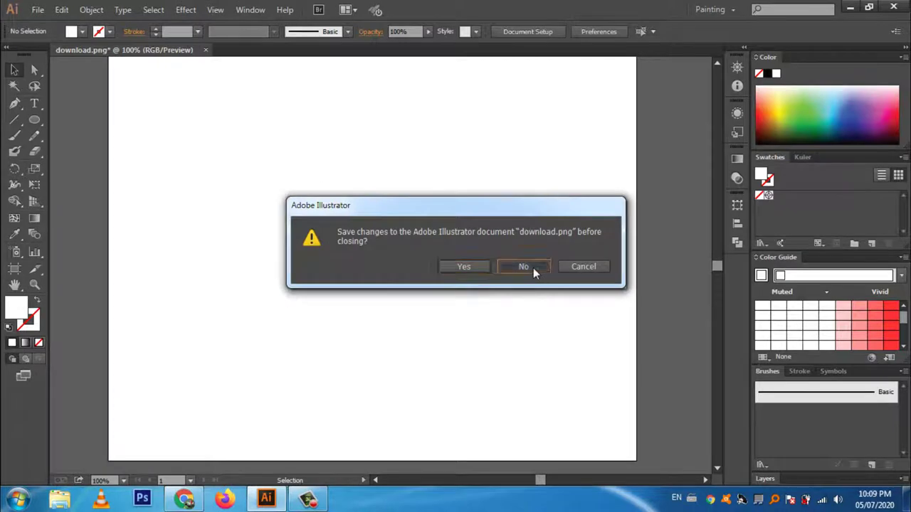
left_click(42, 12)
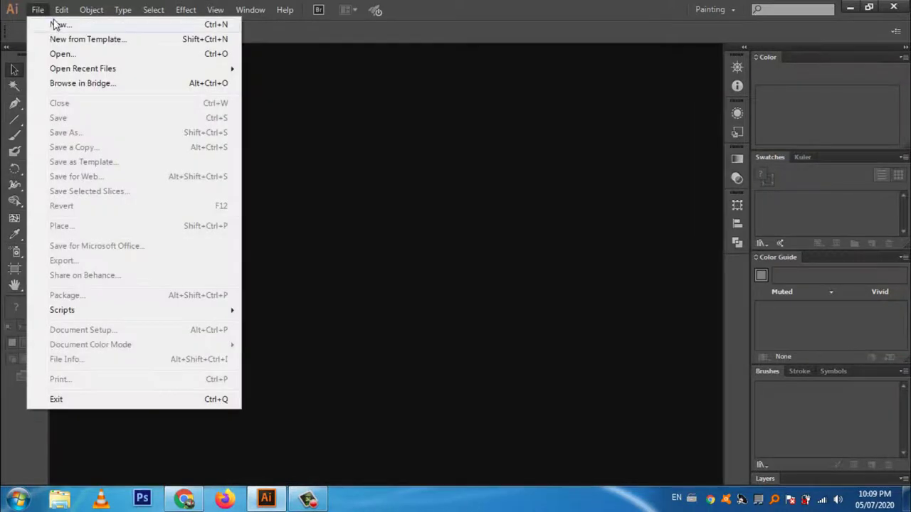
left_click(61, 25)
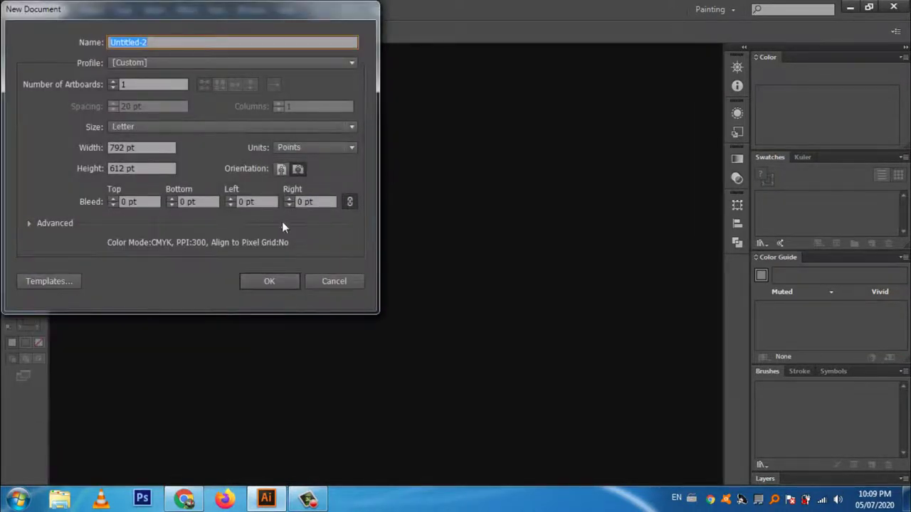
left_click(296, 170)
left_click(266, 281)
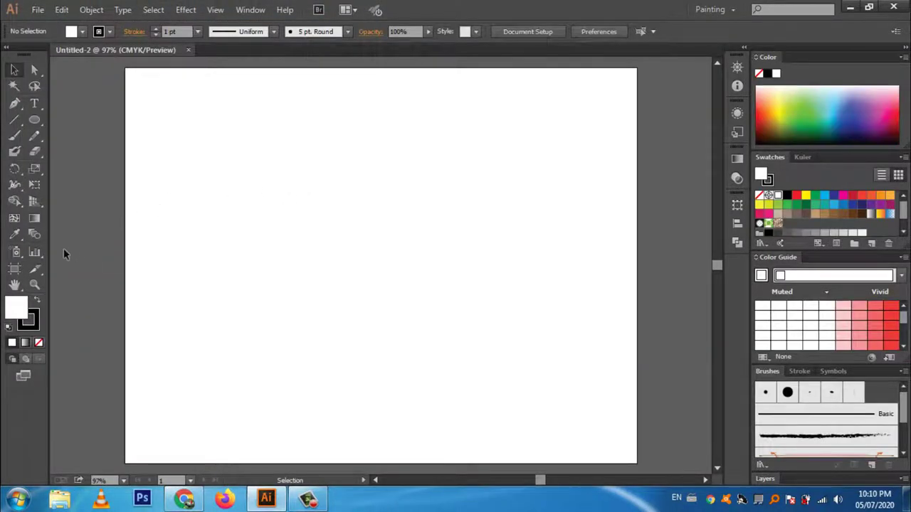
left_click(38, 123)
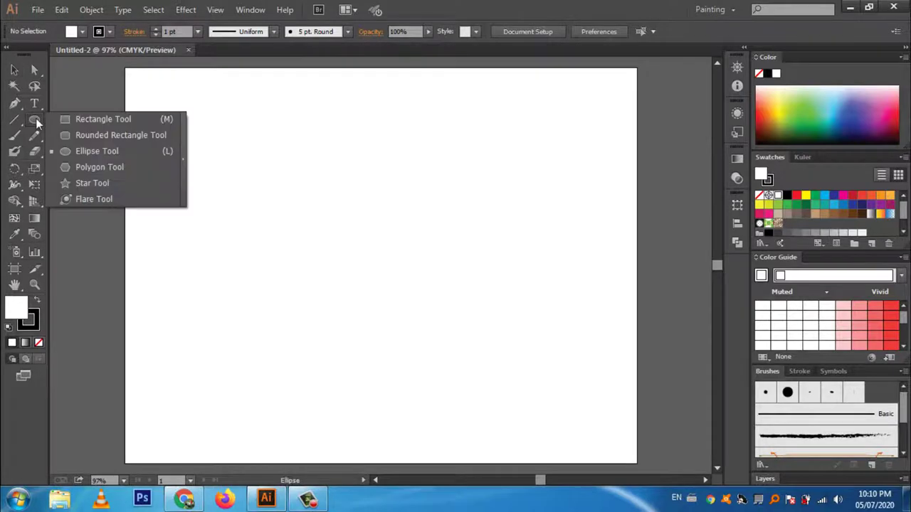
left_click(85, 150)
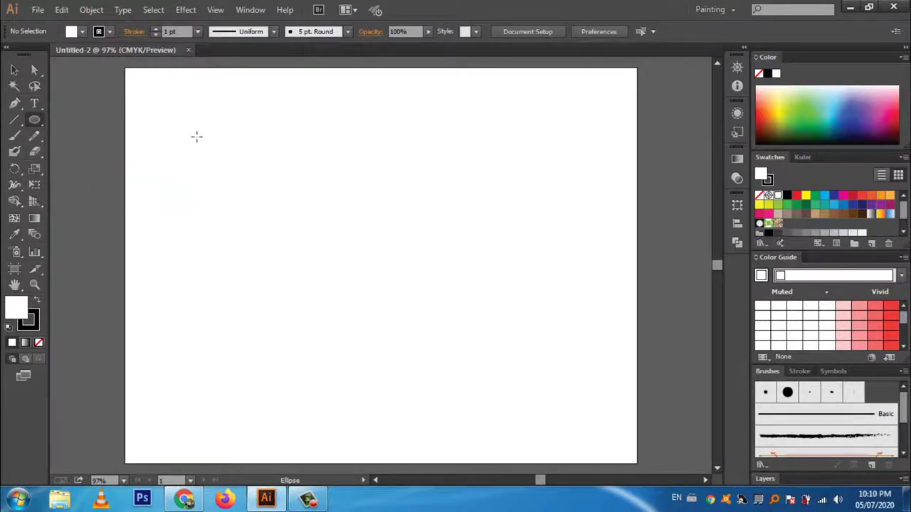
Draw a small vertical oval near the artboard's top-left with black fill and no stroke
left_click_drag(203, 151, 220, 173)
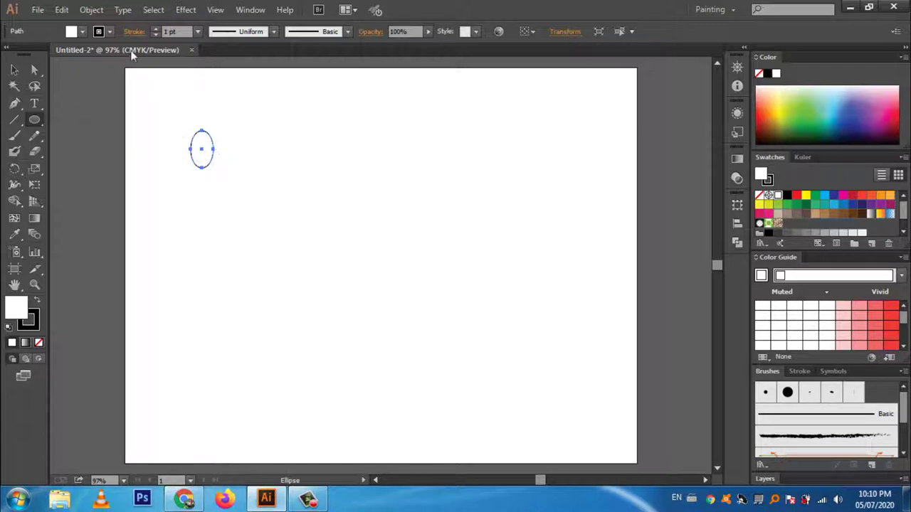
left_click(109, 31)
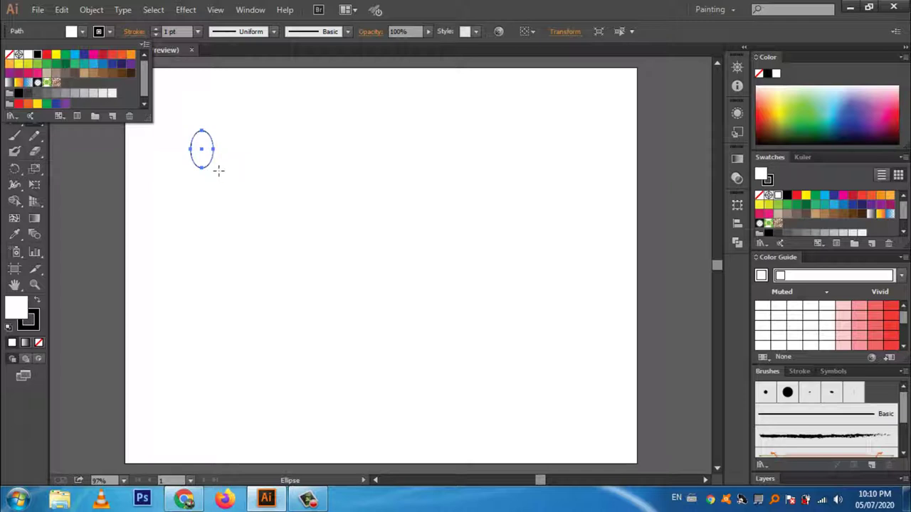
left_click(14, 54)
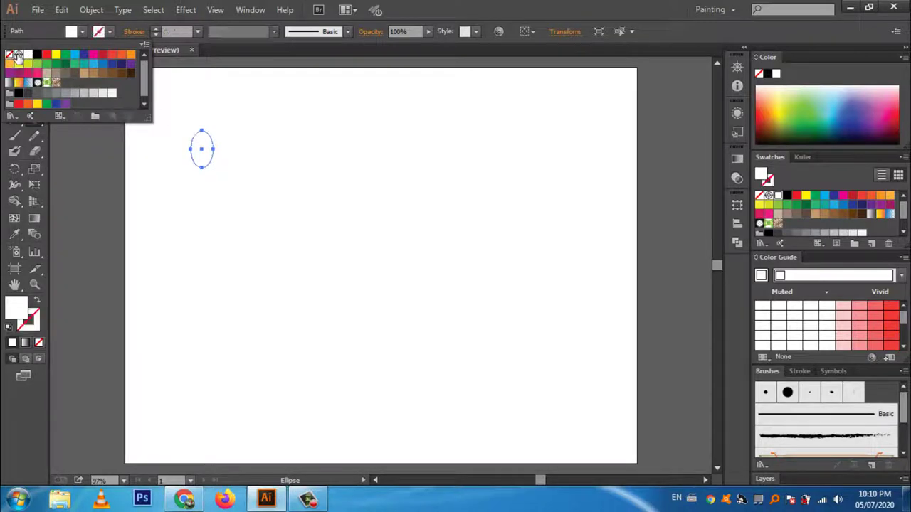
left_click(82, 41)
left_click(82, 34)
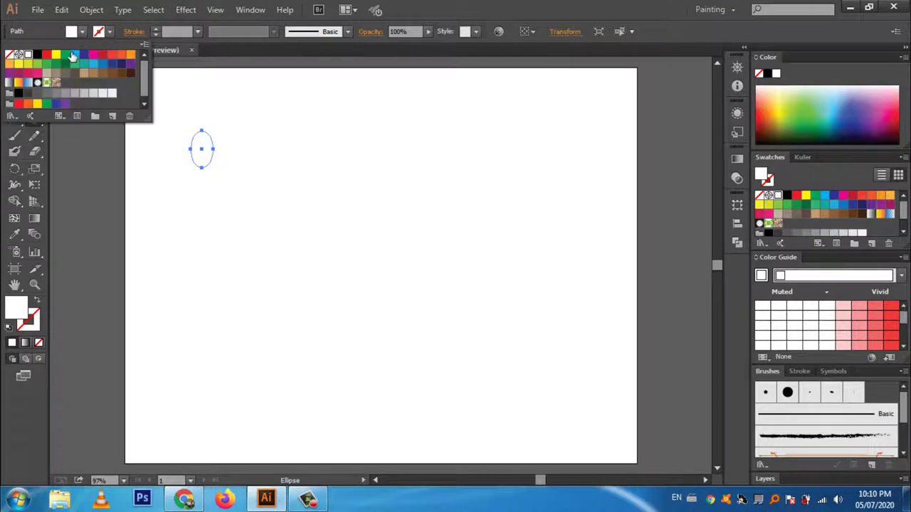
left_click(42, 55)
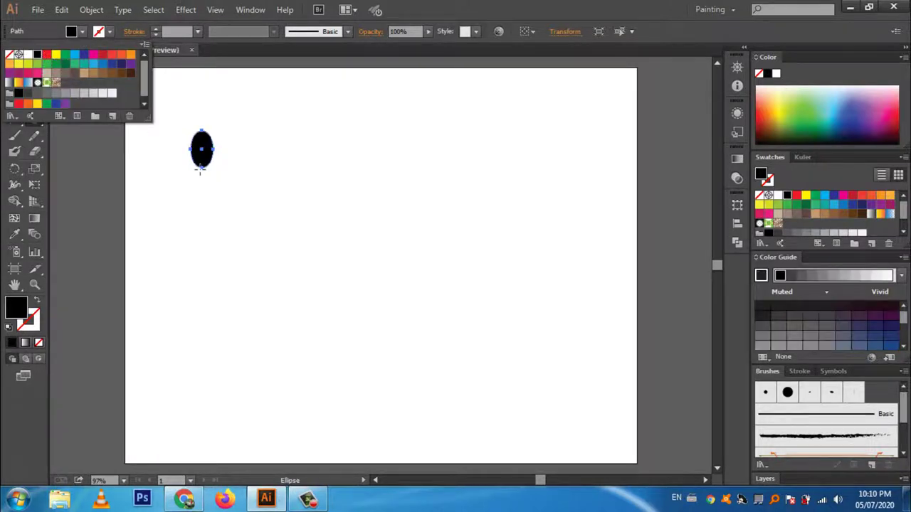
left_click(39, 32)
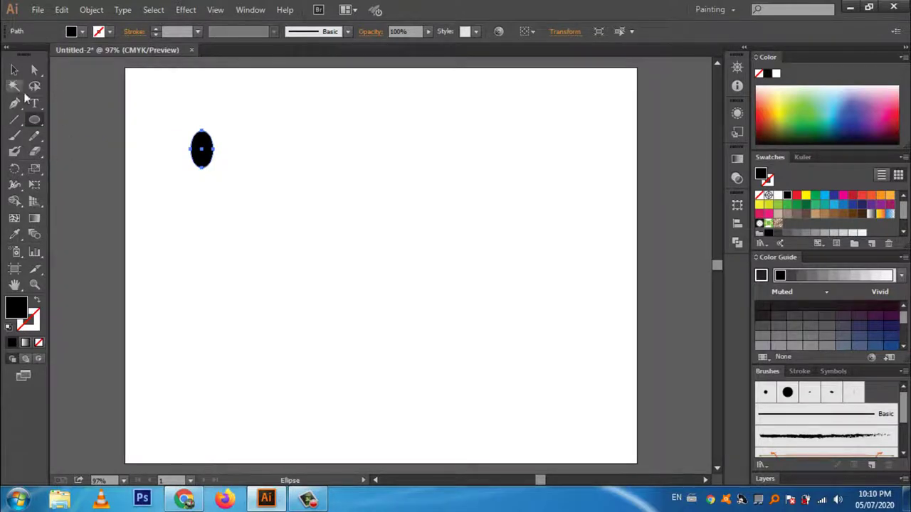
Zoom in and scale the black oval down to about half size, slightly narrower
left_click(36, 285)
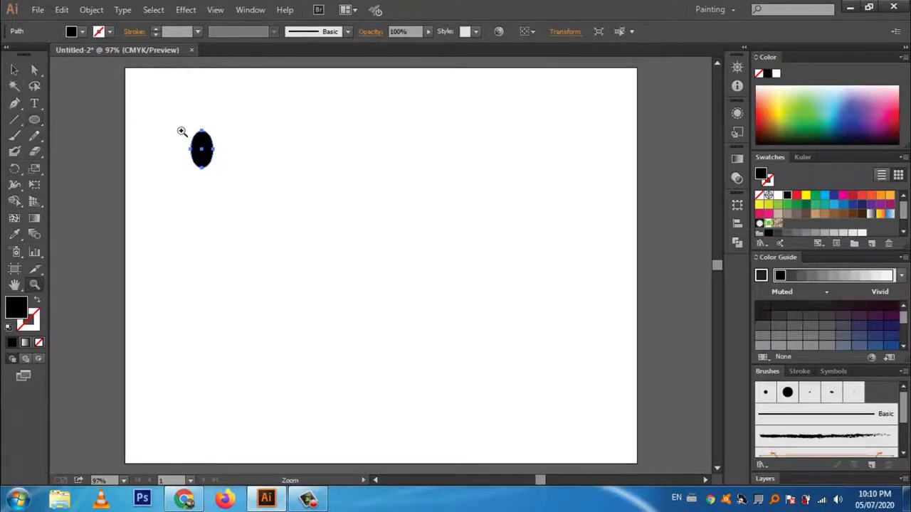
left_click_drag(178, 126, 239, 218)
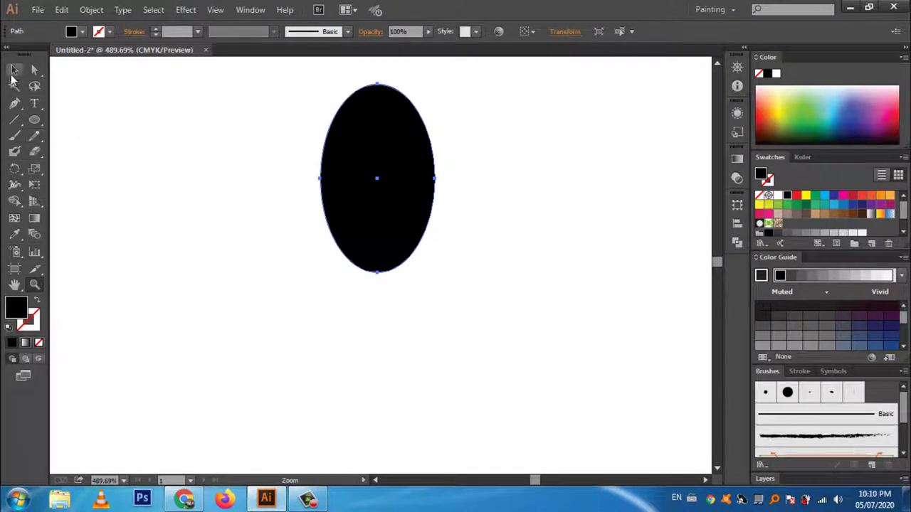
left_click(15, 69)
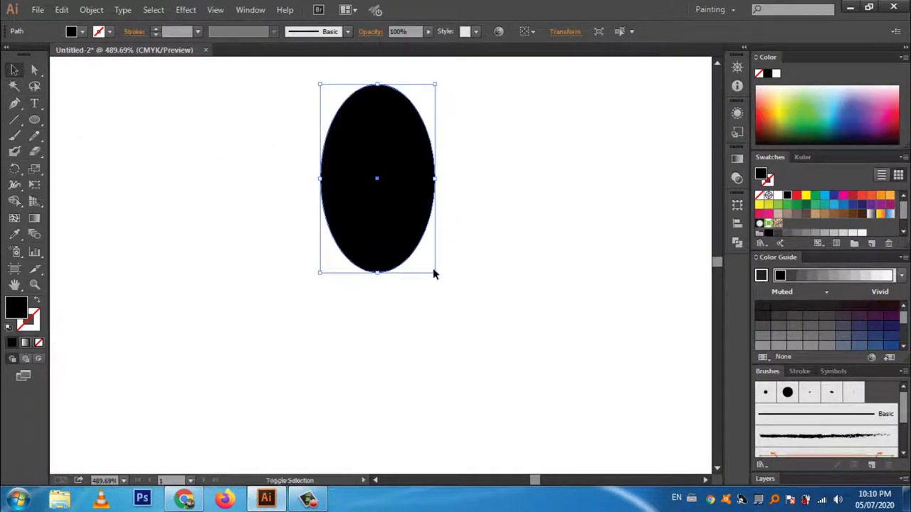
key("ctrl+shift+b")
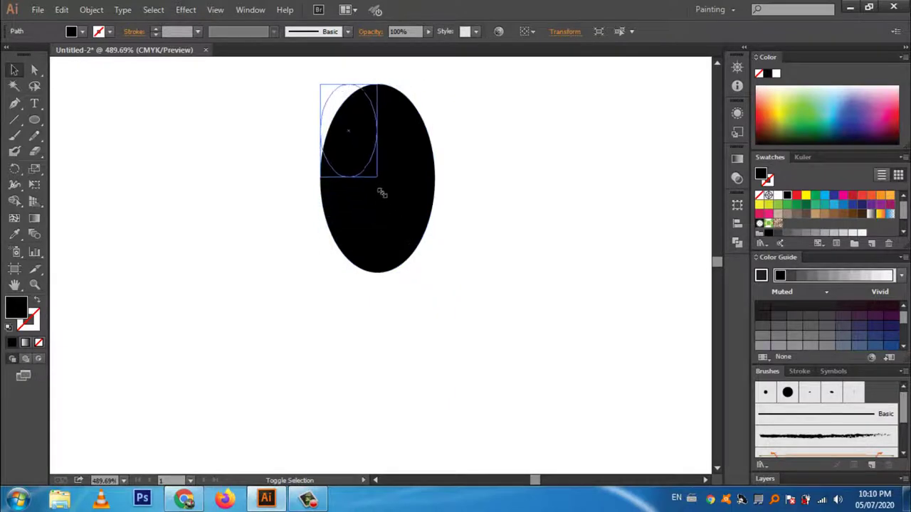
left_click_drag(437, 274, 378, 177)
left_click_drag(340, 146, 259, 204)
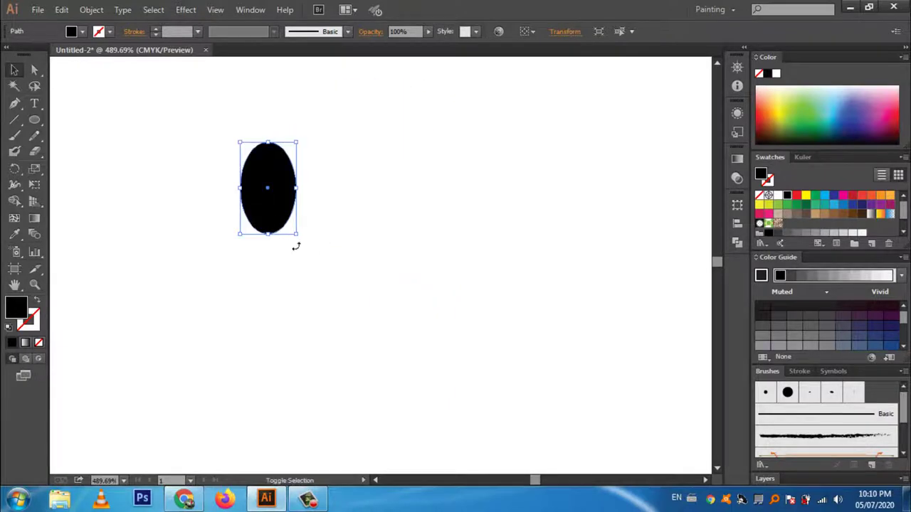
left_click_drag(299, 239, 292, 227)
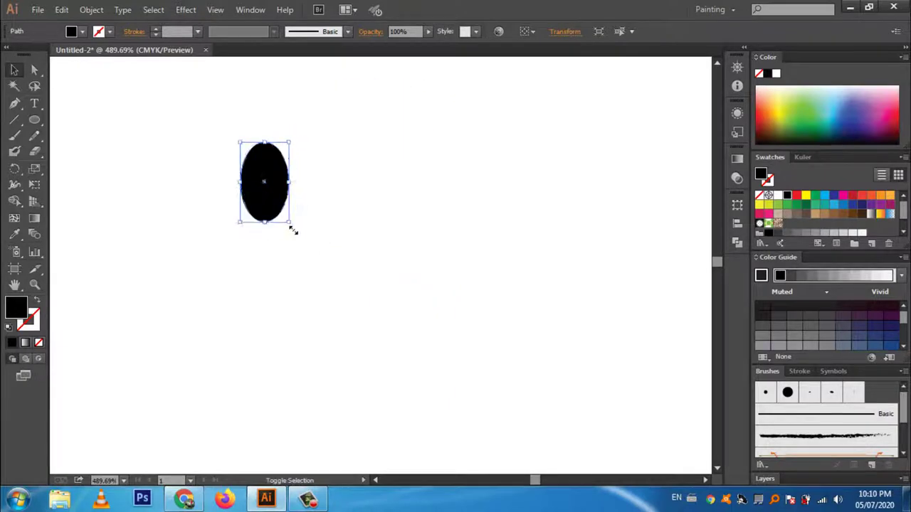
Zoom in further to about 1200%, centred on the smaller oval
left_click(34, 284)
left_click(265, 183)
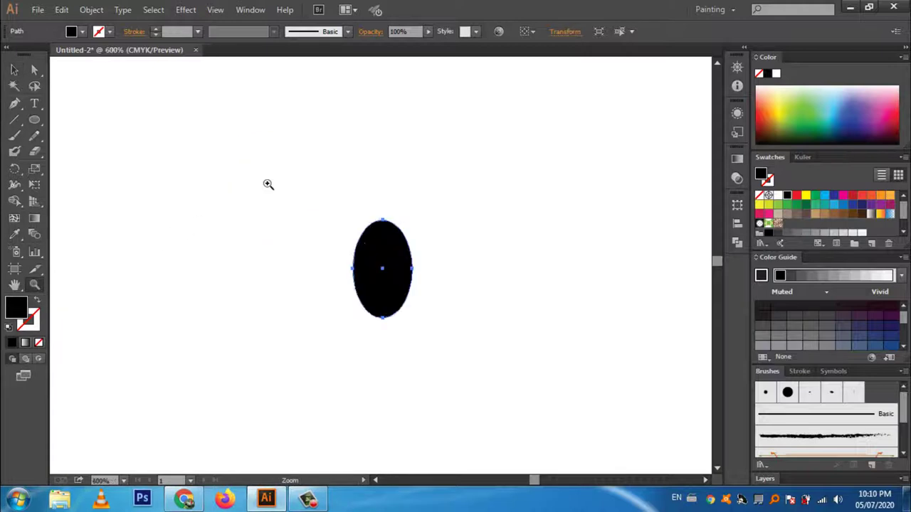
left_click(386, 270)
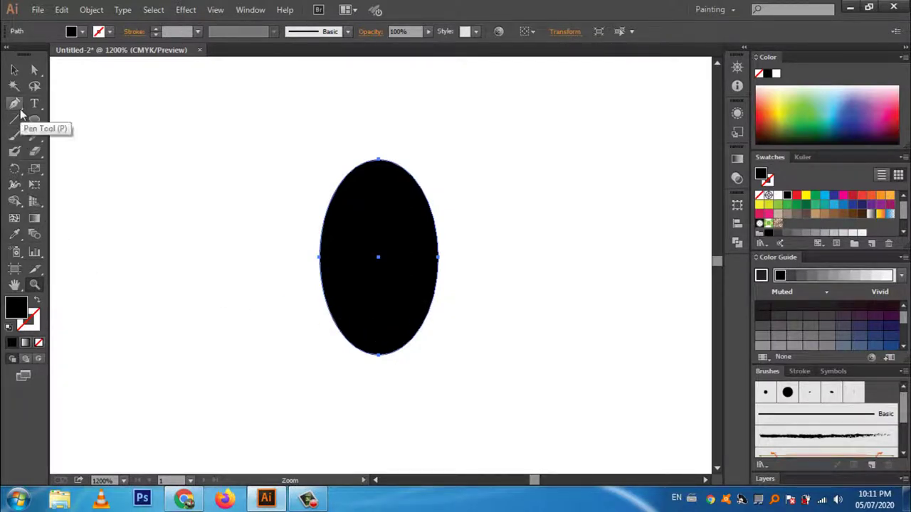
Convert the oval's top anchor into a sharp corner point with the Anchor Point tool
left_click(15, 104)
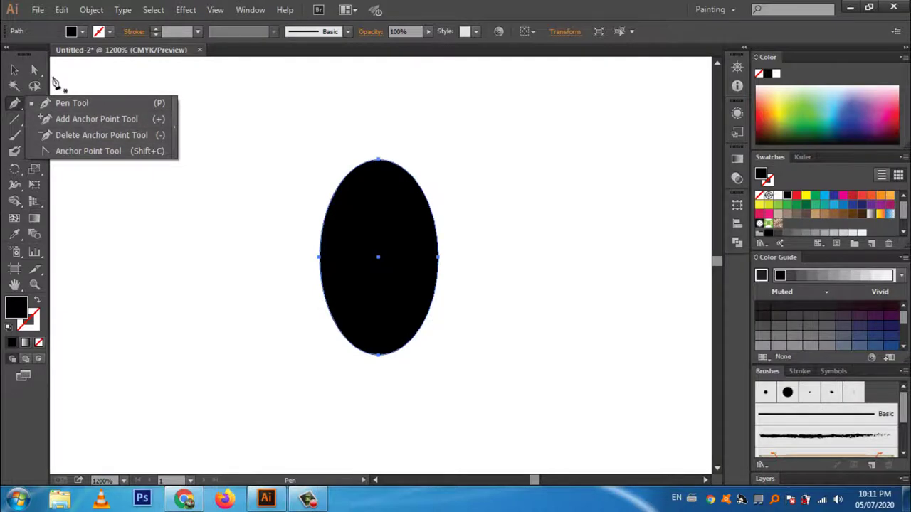
left_click(55, 80)
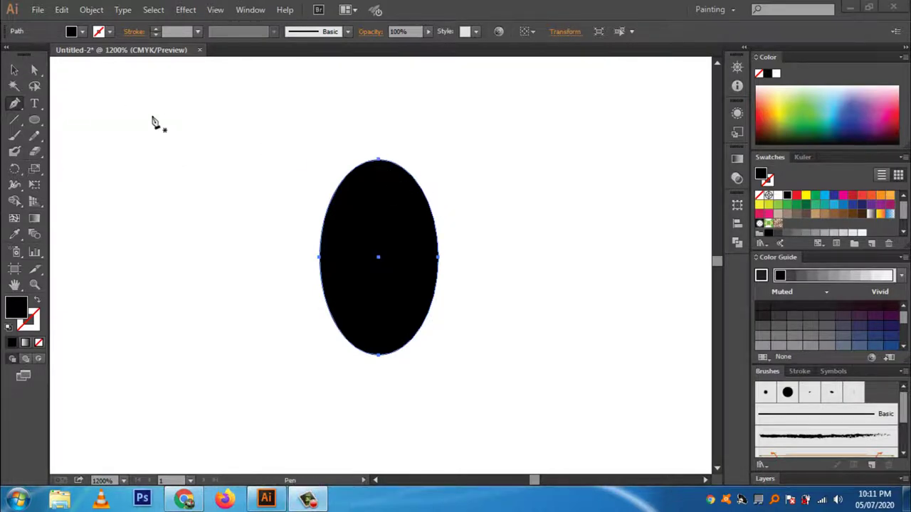
left_click(34, 69)
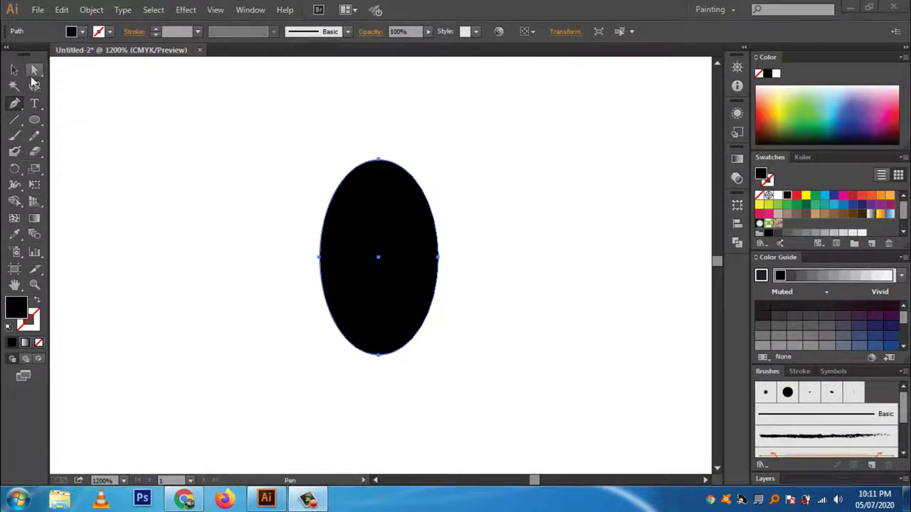
left_click(380, 161)
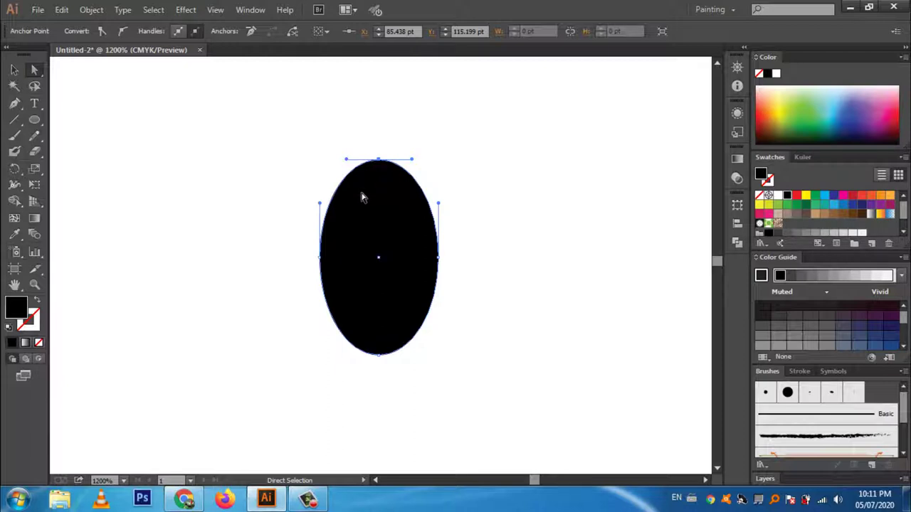
left_click(15, 109)
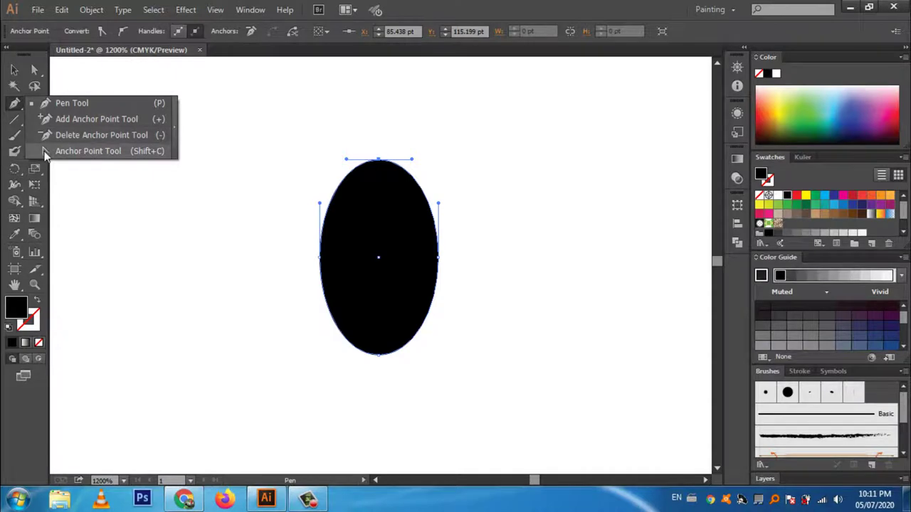
left_click(71, 151)
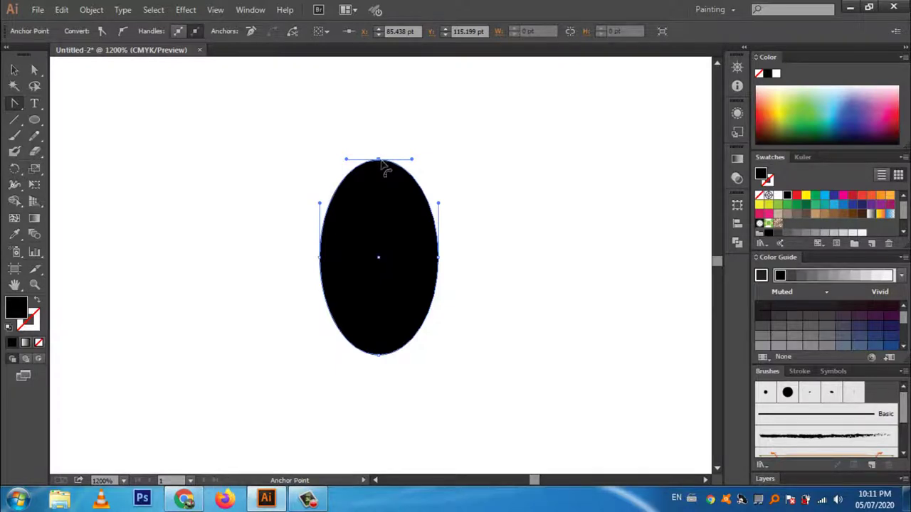
left_click(377, 160)
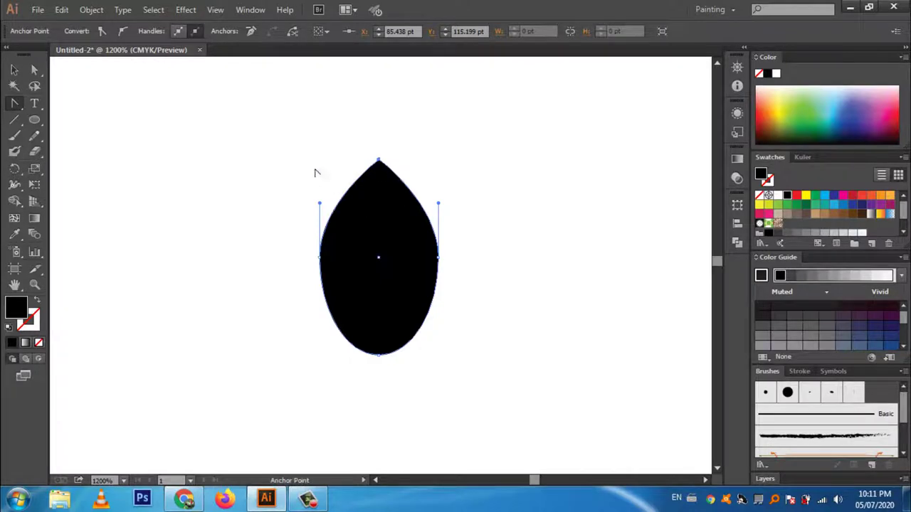
left_click(34, 69)
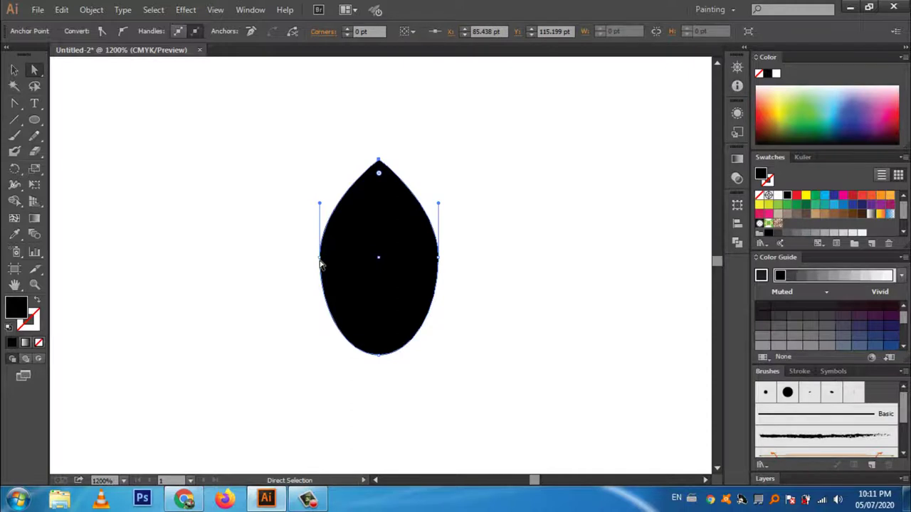
Adjust the left-side handles to narrow and round the leaf's left curve
mouse_move(320, 259)
left_mouse_down()
mouse_move(332, 267)
mouse_move(311, 254)
left_mouse_up()
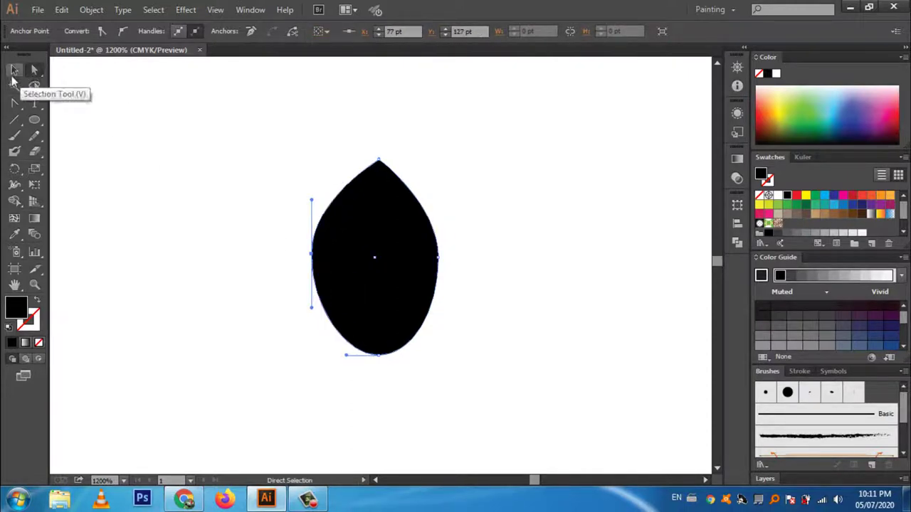
left_click(34, 75)
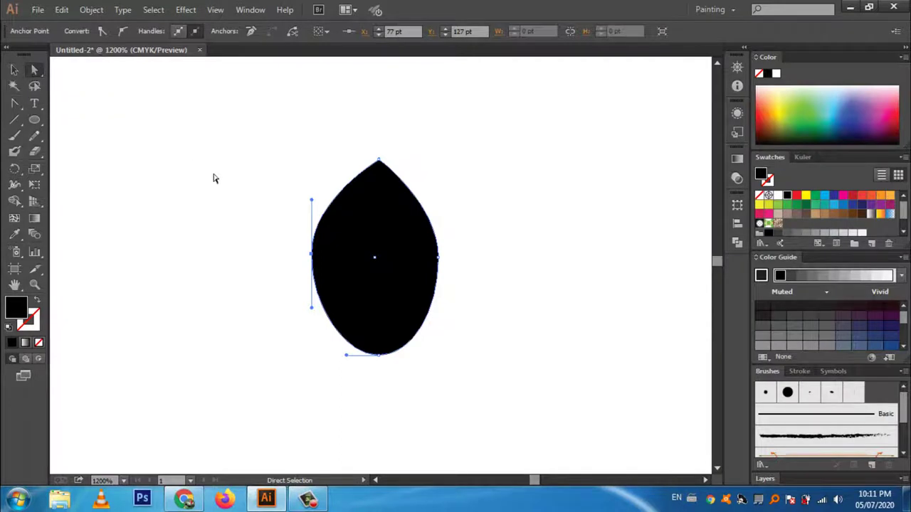
left_click_drag(311, 256, 331, 266)
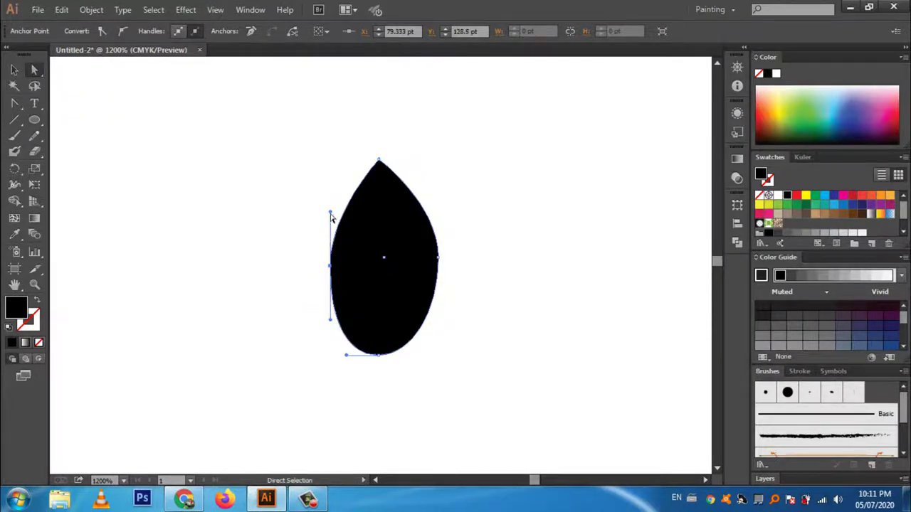
mouse_move(331, 217)
left_mouse_down()
mouse_move(369, 206)
mouse_move(360, 192)
mouse_move(344, 230)
left_mouse_up()
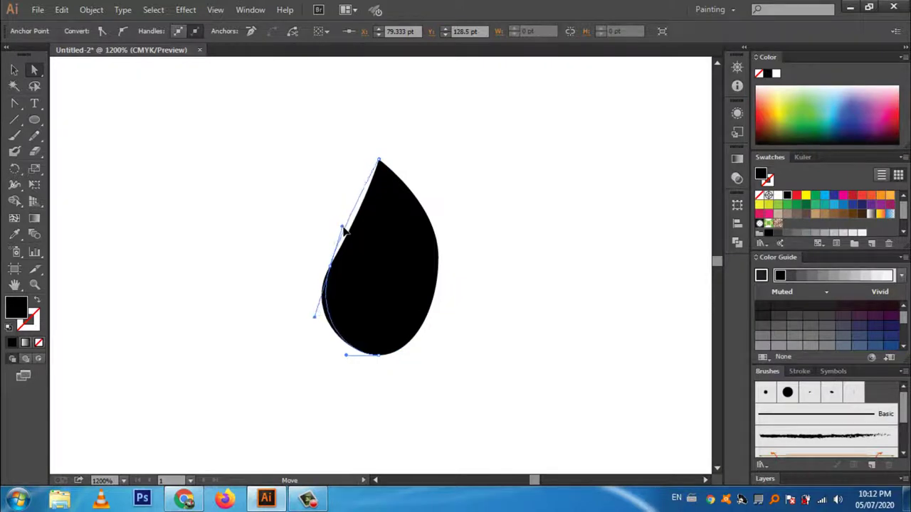
left_click_drag(344, 229, 336, 212)
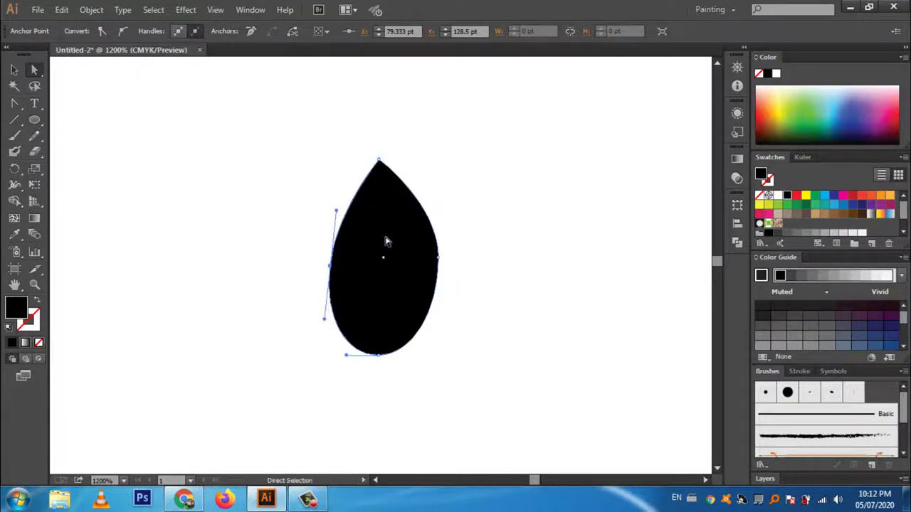
Even out the right-side curve and raise the bottom anchor to round the leaf base
left_click(439, 259)
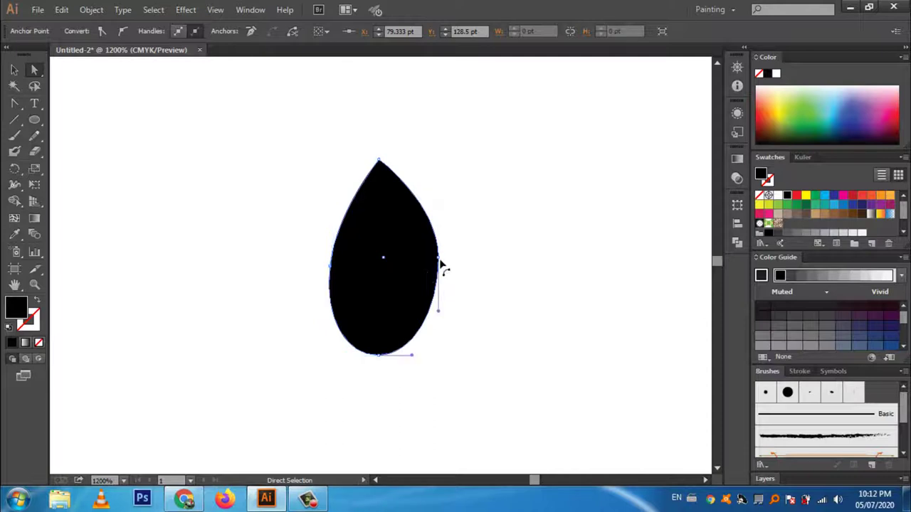
left_click_drag(438, 262, 443, 271)
left_click_drag(444, 272, 447, 274)
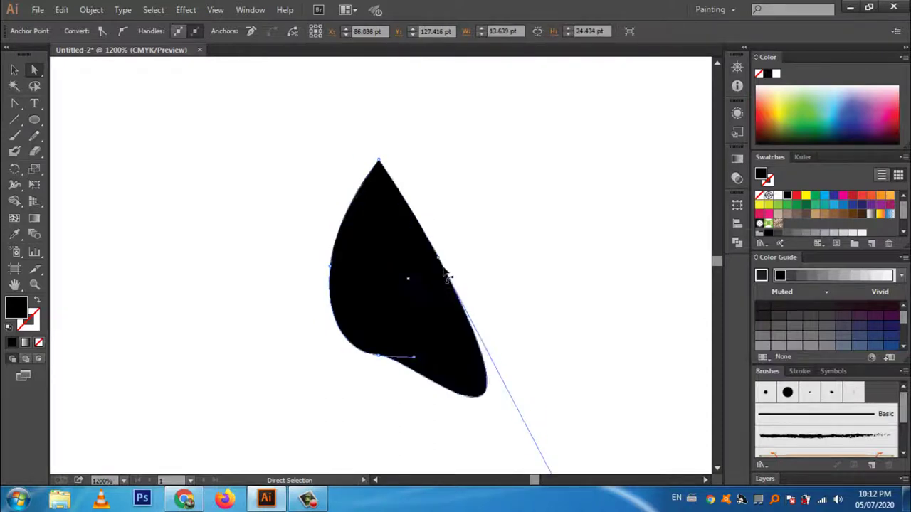
key("ctrl+z")
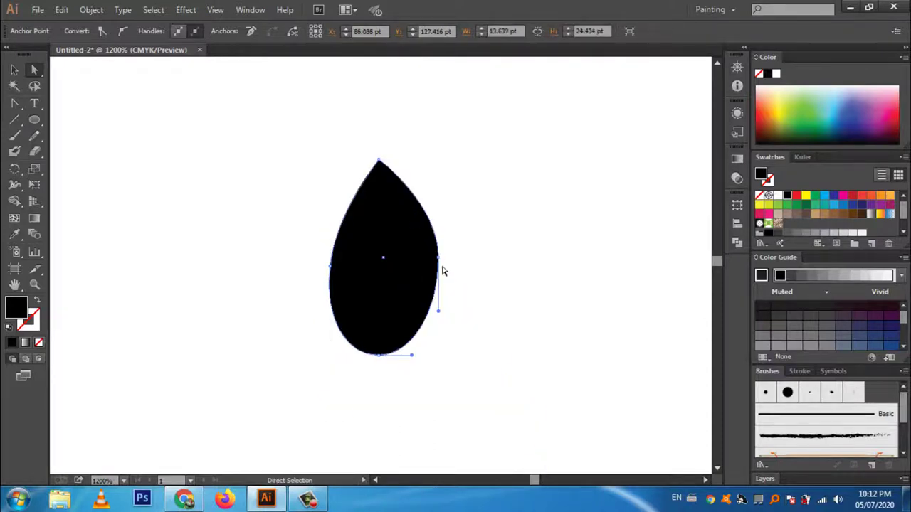
left_click_drag(441, 265, 444, 264)
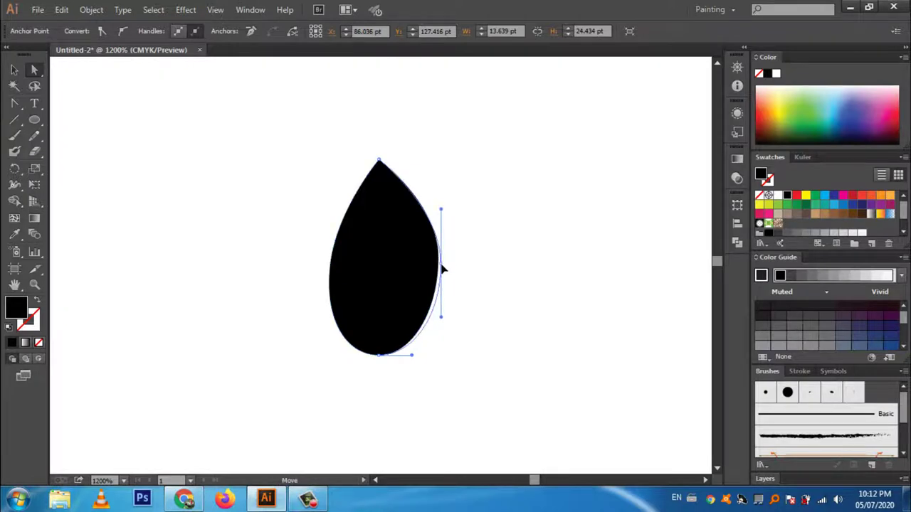
left_click_drag(380, 363, 381, 341)
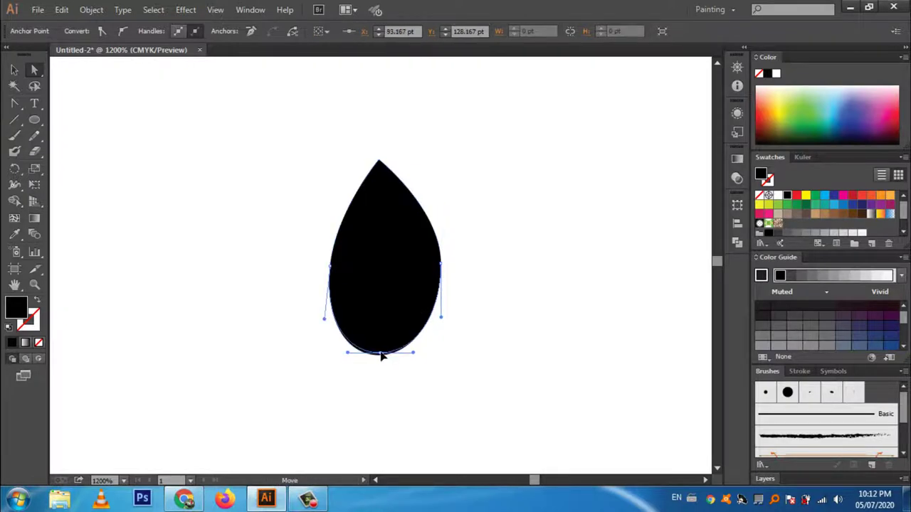
left_click(423, 352)
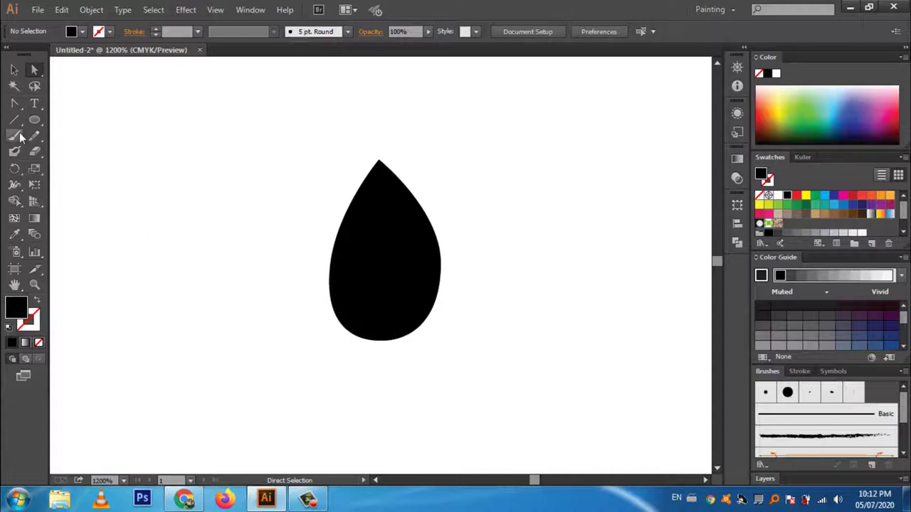
Draw a closed curved wedge with the Pen Tool overlapping the leaf's bottom
left_click(17, 107)
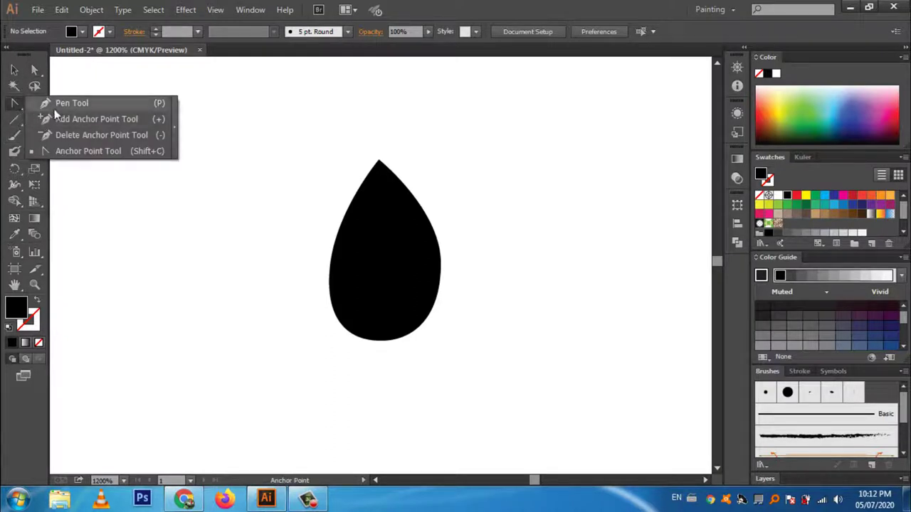
left_click(58, 106)
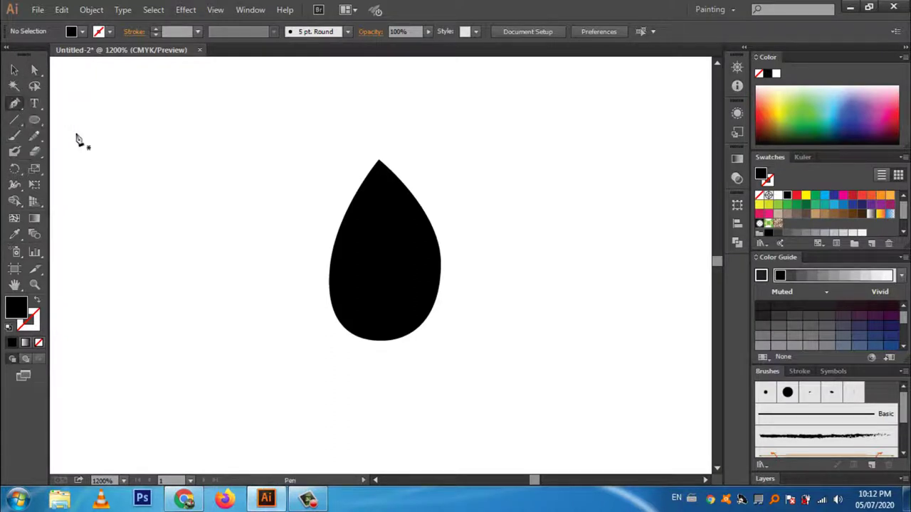
left_click(333, 350)
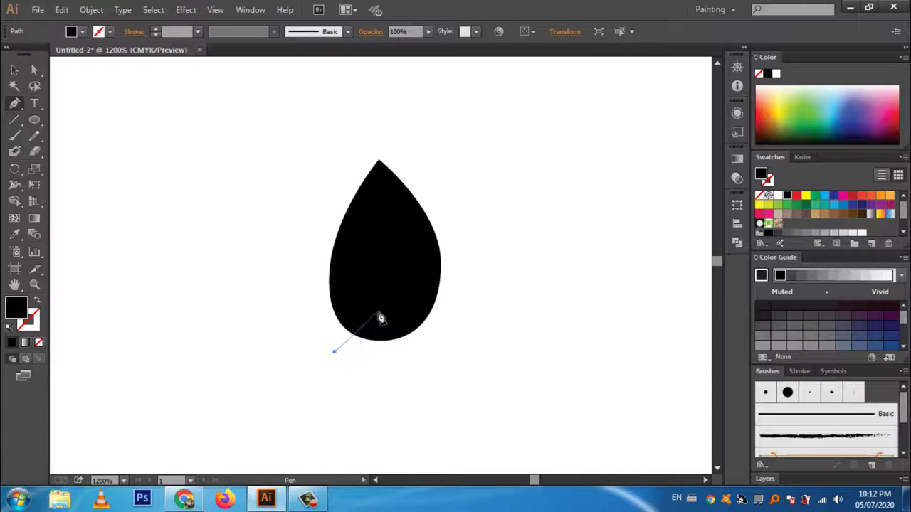
left_click_drag(381, 302, 382, 291)
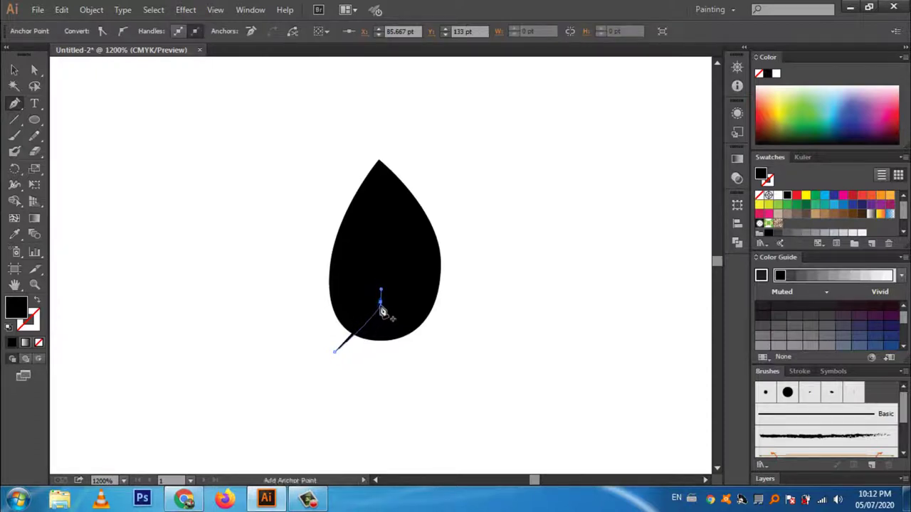
left_click(381, 305)
mouse_move(381, 305)
left_mouse_down()
mouse_move(385, 385)
mouse_move(361, 385)
left_mouse_up()
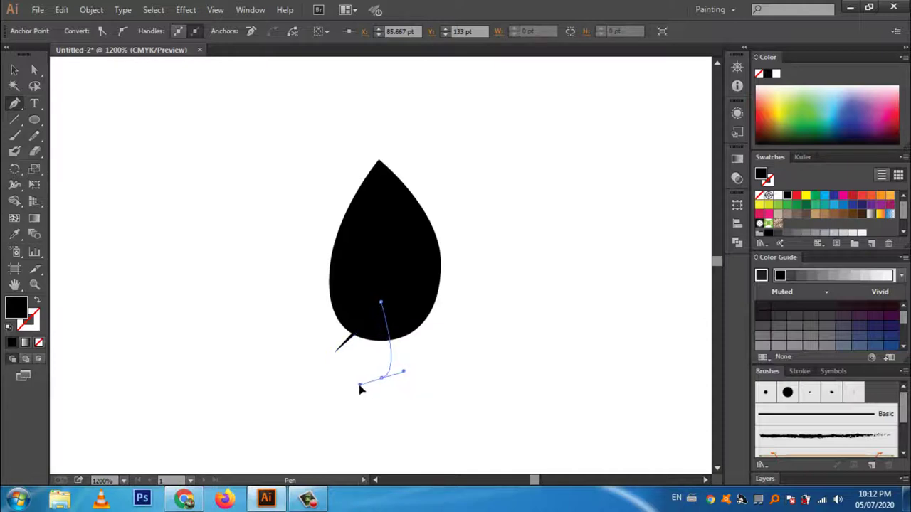
left_click(386, 345)
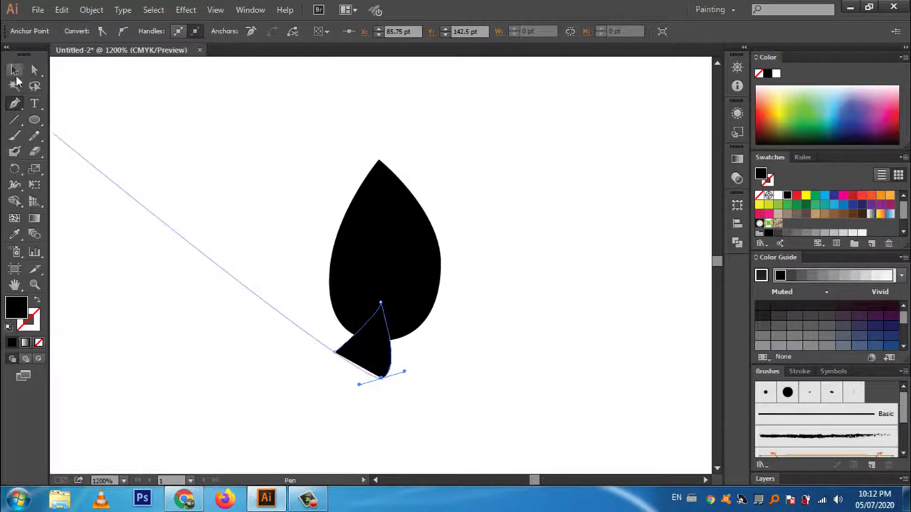
left_click(15, 71)
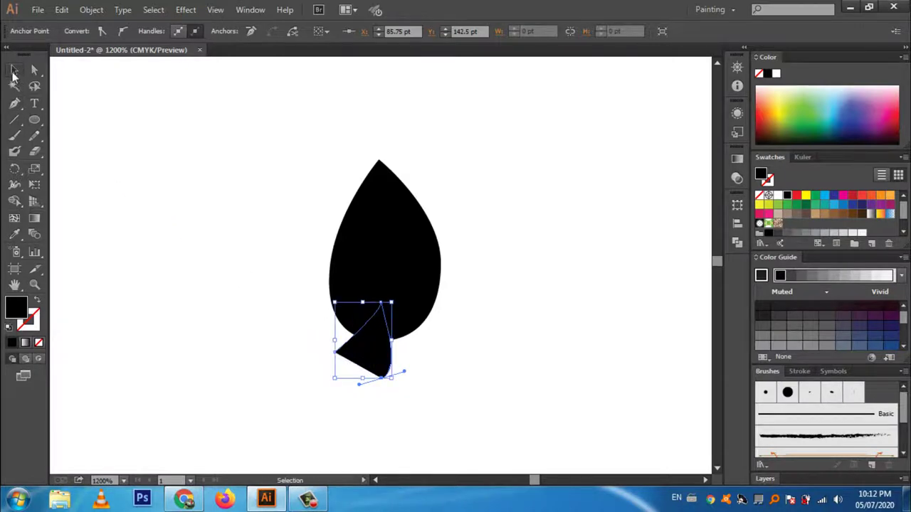
Subtract the wedge from the leaf with Pathfinder Minus Front, then move the notched leaf up-left
left_click_drag(235, 217, 406, 340)
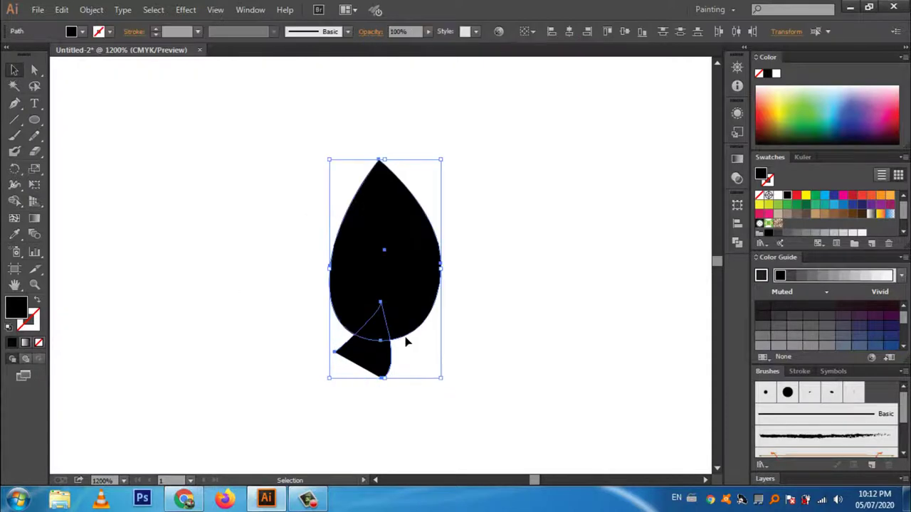
left_click(737, 241)
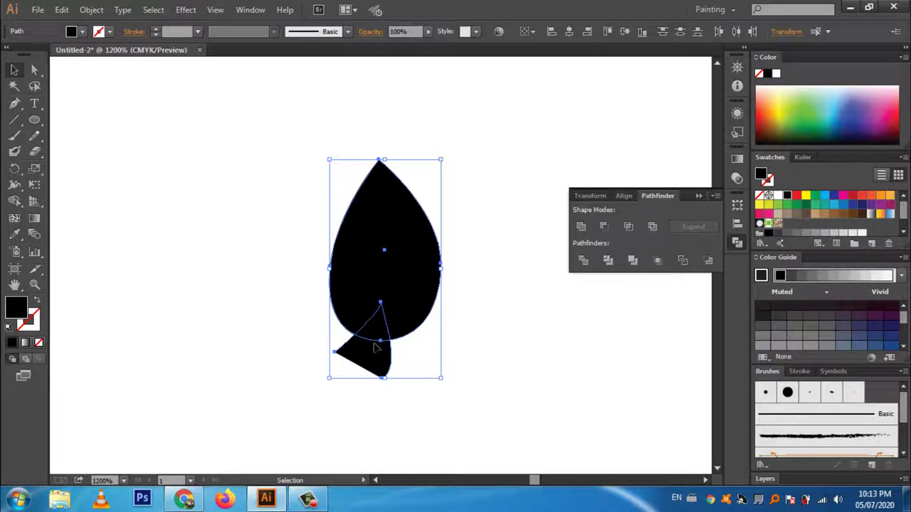
left_click(603, 228)
left_click(408, 388)
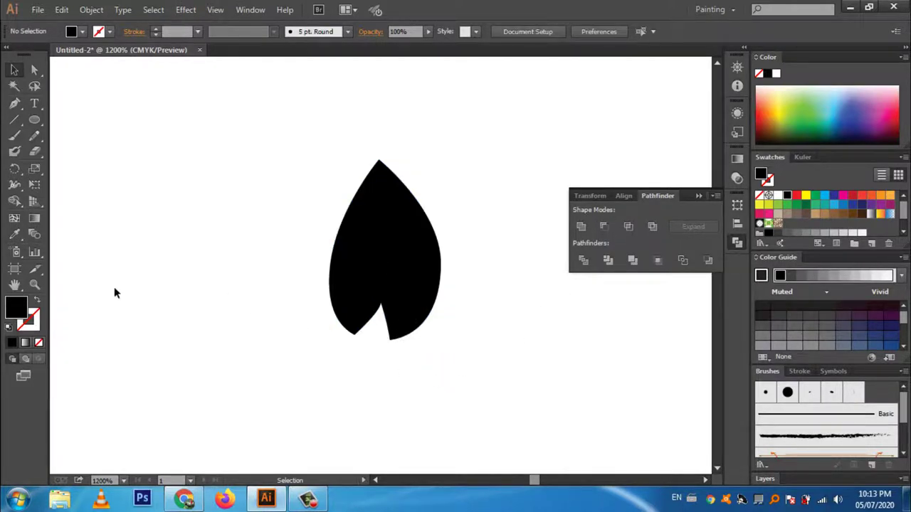
left_click(362, 236)
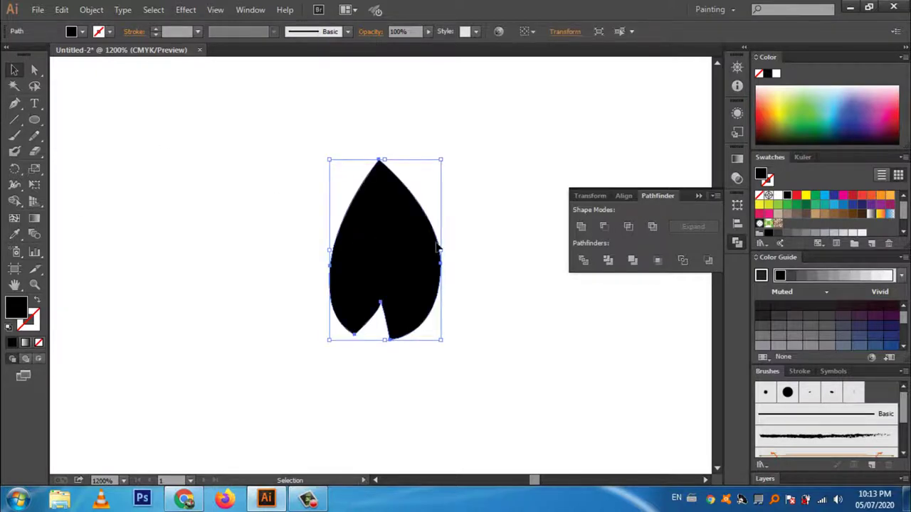
left_click_drag(426, 260, 356, 205)
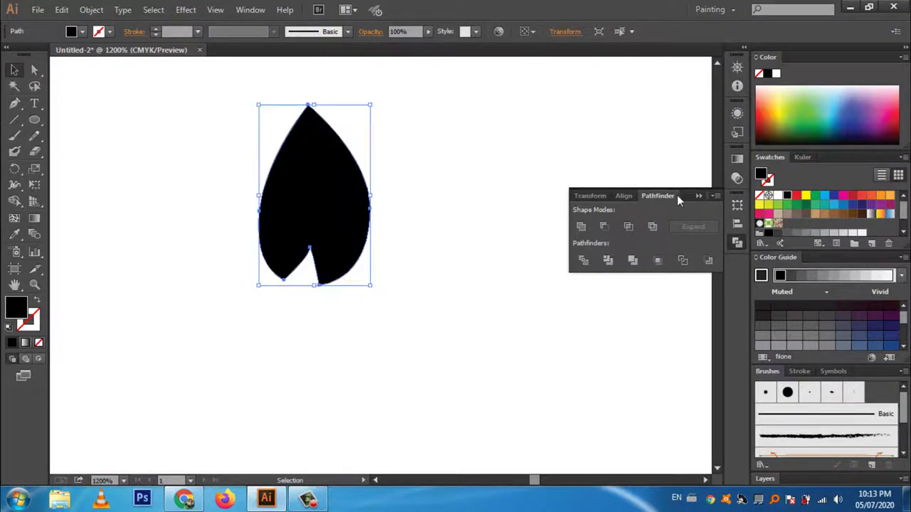
Collapse Pathfinder, zoom out, and move the leaf toward the artboard's upper left
left_click(700, 197)
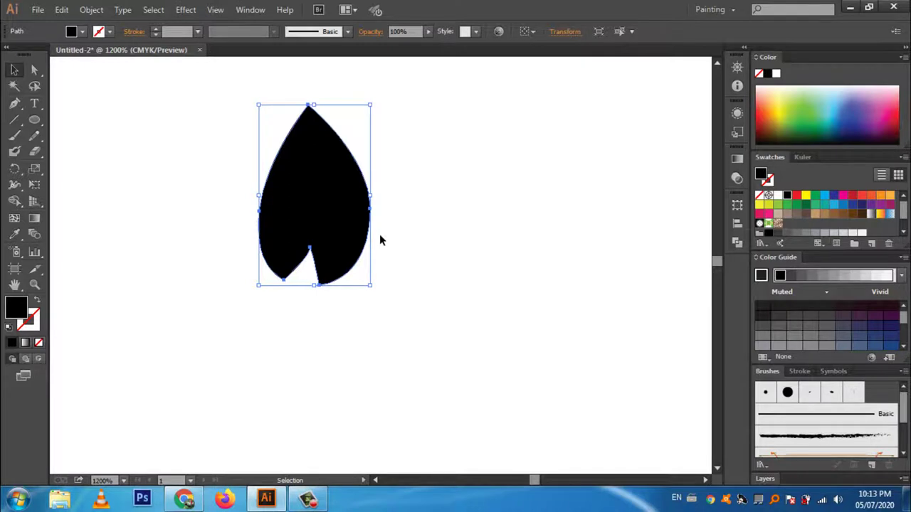
scroll(380, 240, "down", 2)
scroll(380, 241, "down", 2)
scroll(380, 240, "down", 1)
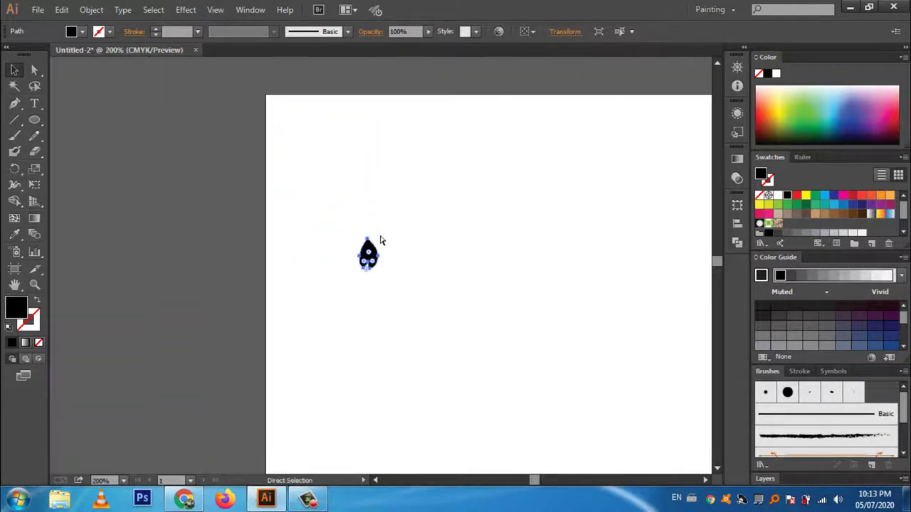
scroll(380, 241, "down", 1)
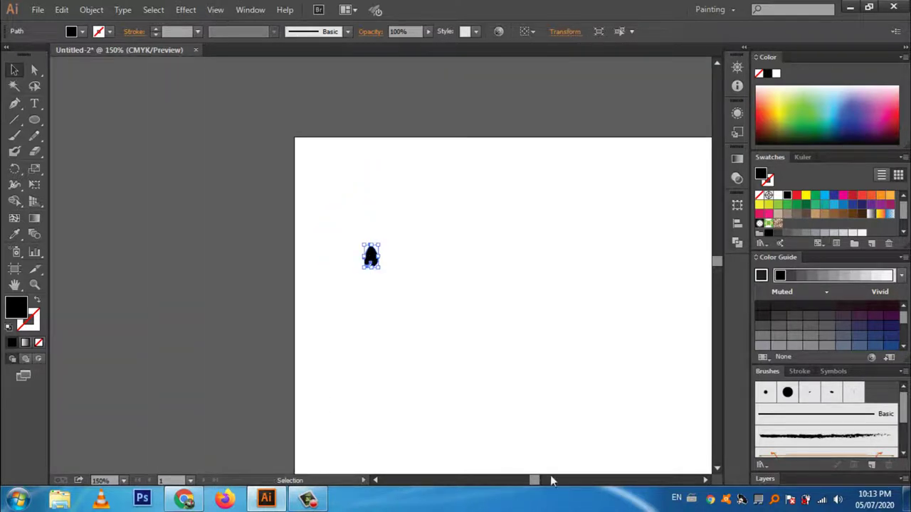
left_click_drag(539, 479, 547, 483)
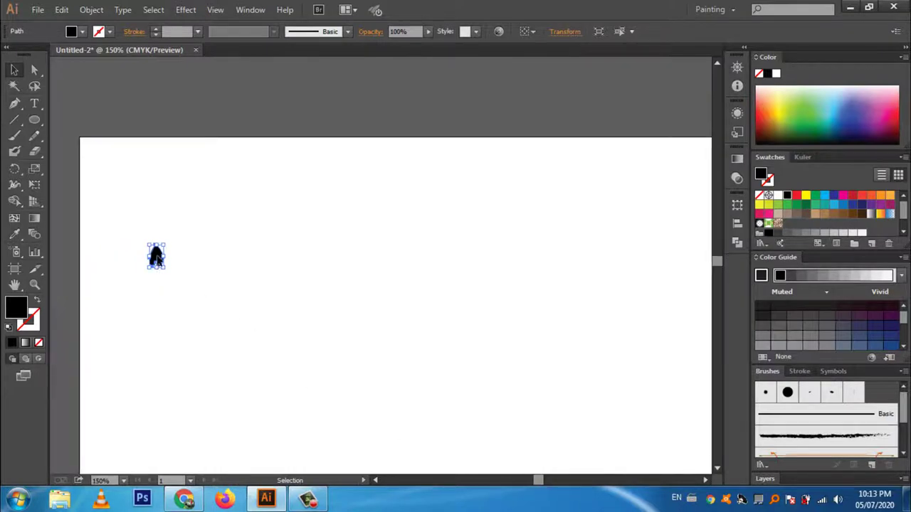
left_click_drag(155, 257, 222, 217)
Draw a horizontal line just below the leaf with the Line Segment Tool
left_click(205, 278)
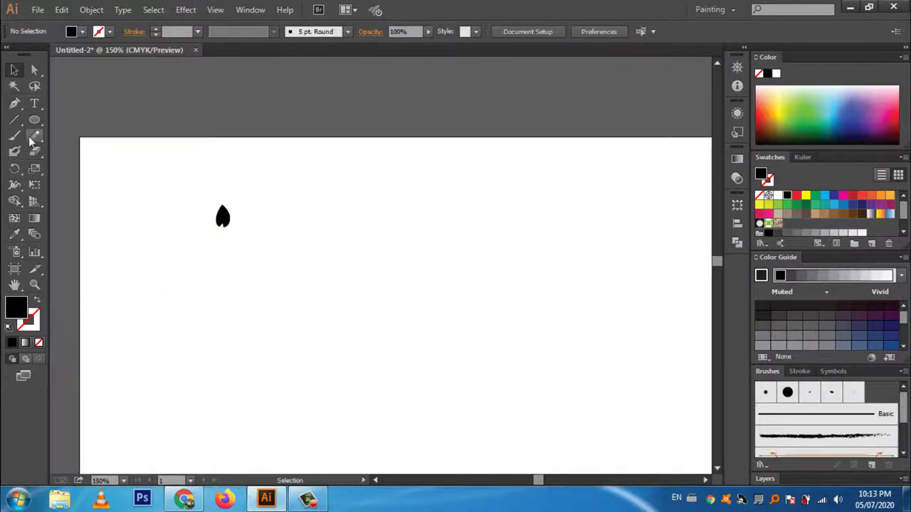
left_click(15, 120)
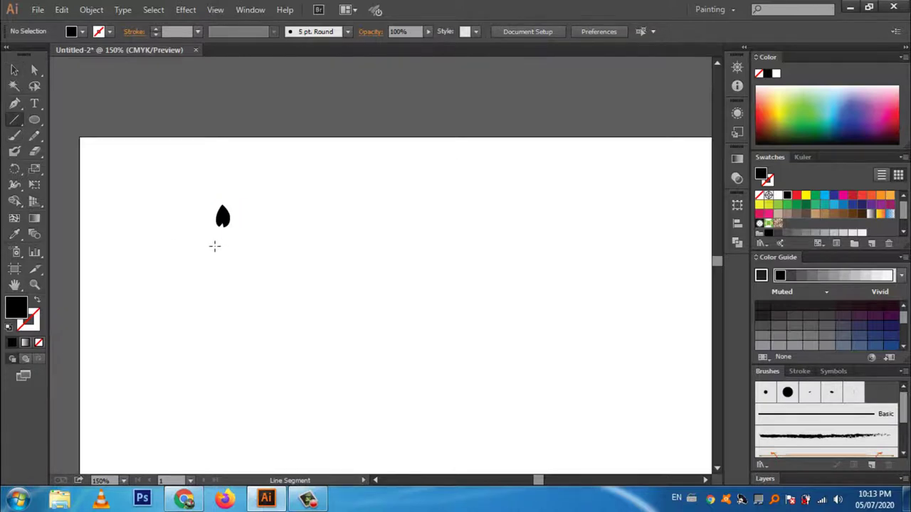
left_click_drag(240, 251, 306, 243)
mouse_move(417, 244)
left_mouse_down()
mouse_move(443, 249)
mouse_move(303, 256)
mouse_move(375, 254)
left_mouse_up()
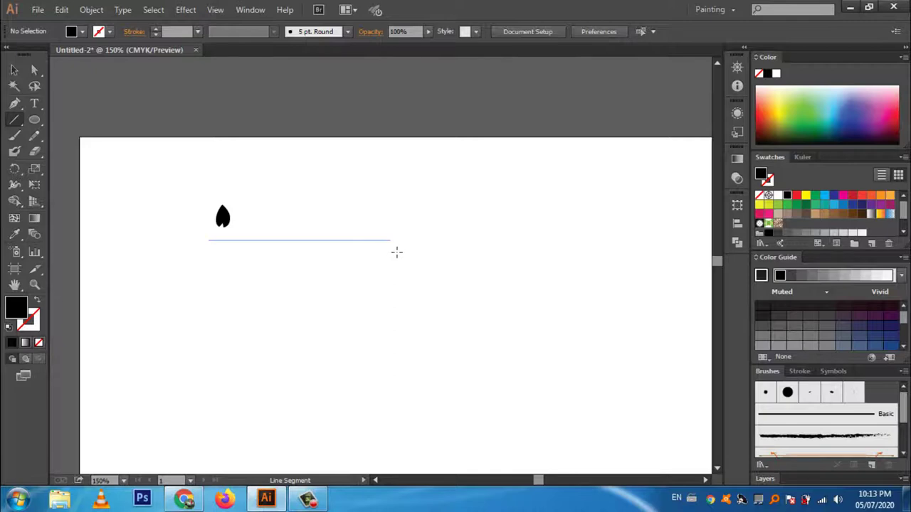
left_click_drag(403, 252, 403, 252)
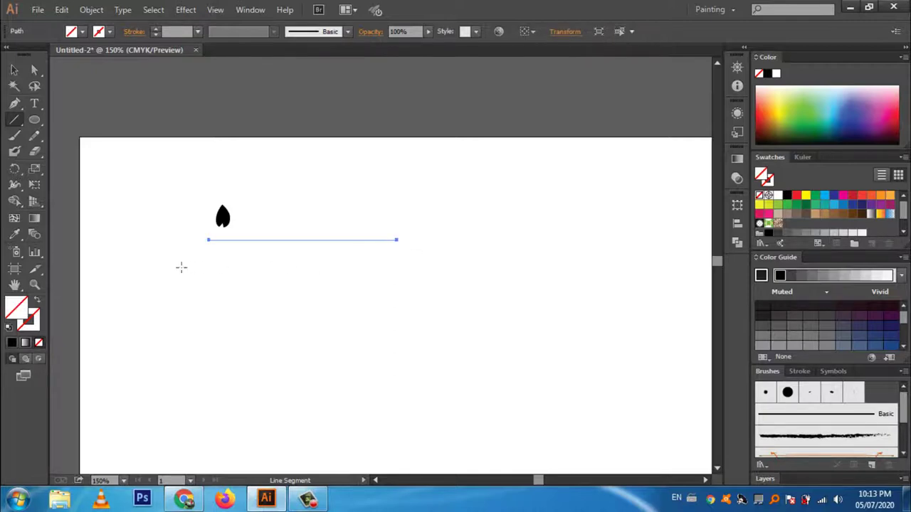
Give the line a black stroke
left_click(82, 32)
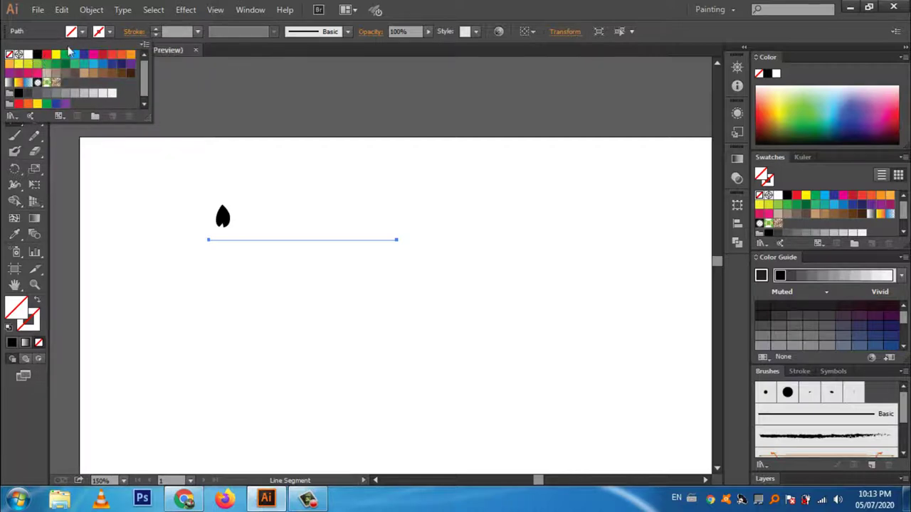
left_click(76, 34)
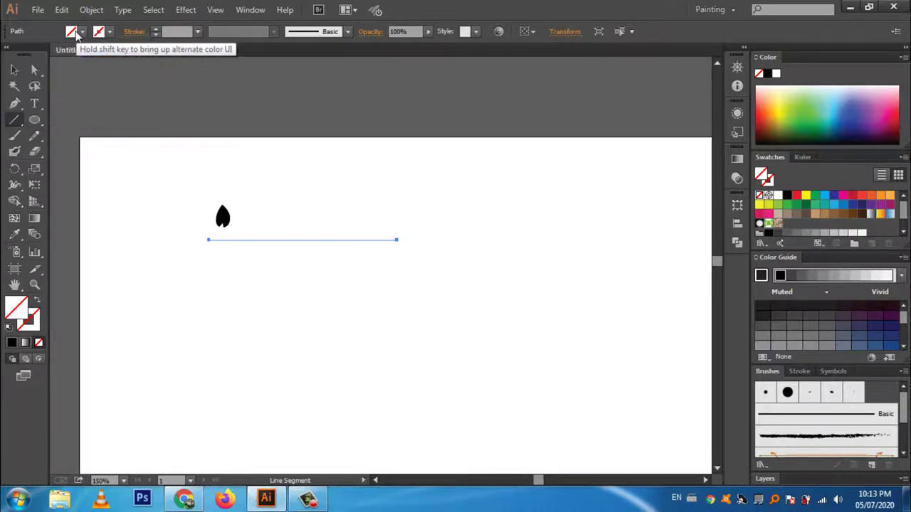
left_click(77, 36)
left_click(77, 36)
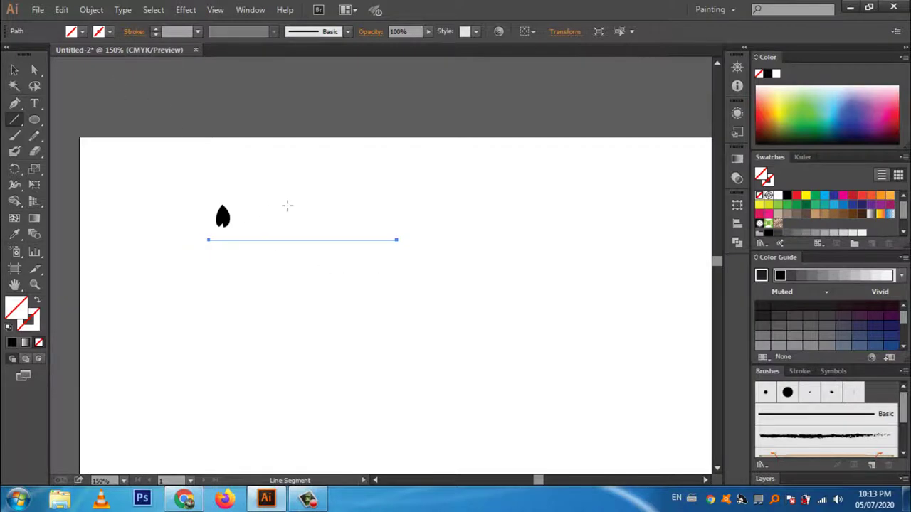
left_click(111, 32)
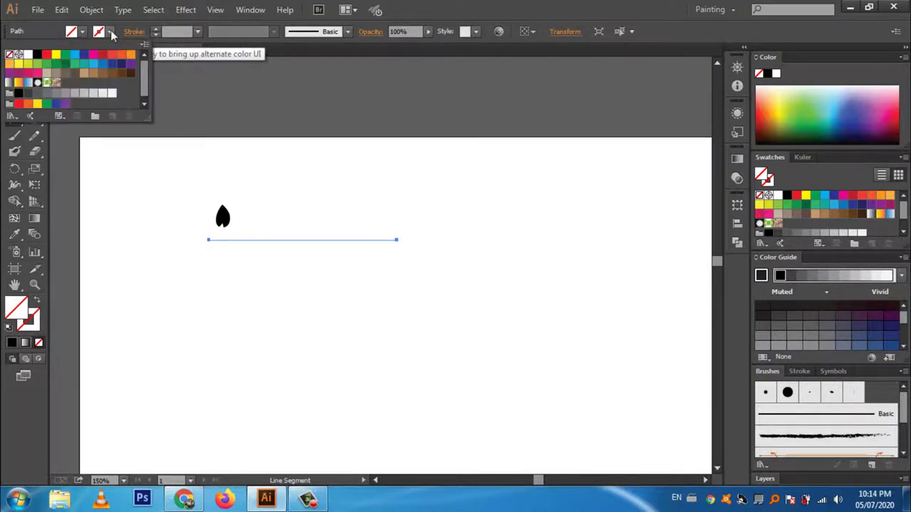
left_click(37, 55)
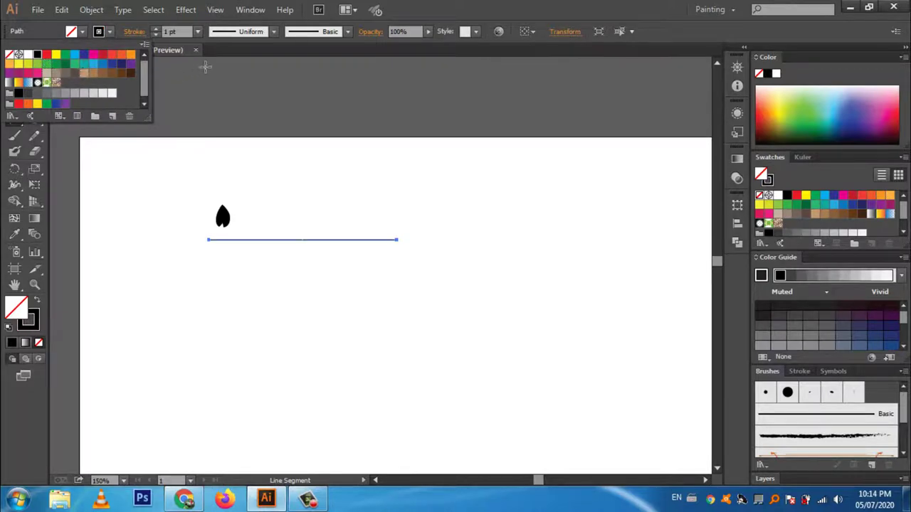
Set the line's stroke weight to 4 pt
left_click(172, 33)
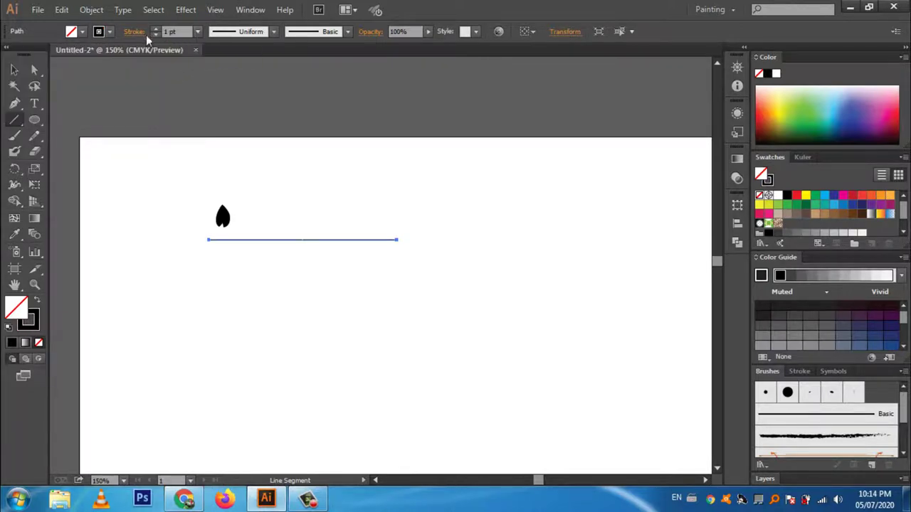
left_click(154, 29)
left_click(154, 29)
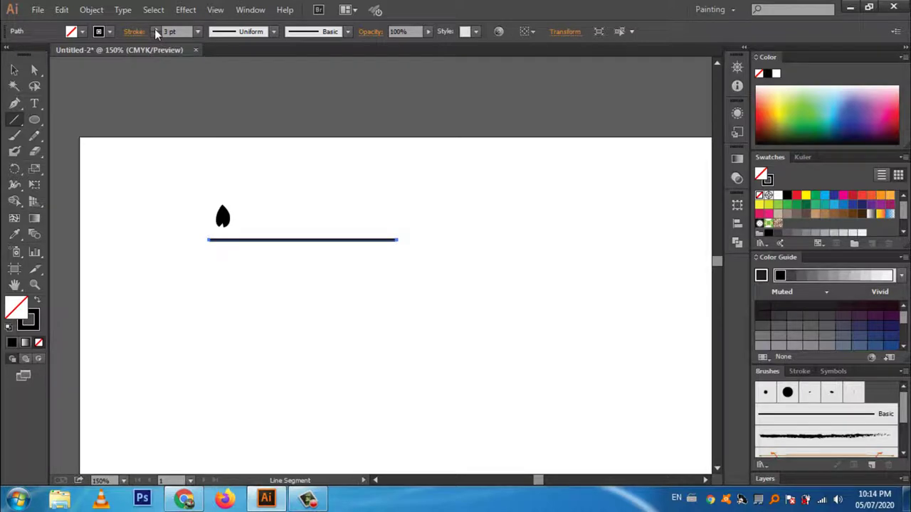
left_click(154, 28)
left_click(154, 29)
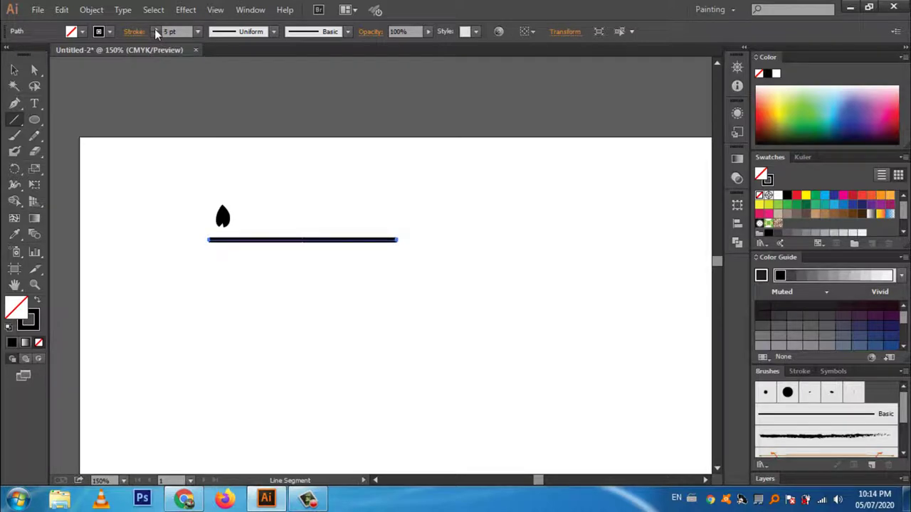
left_click(156, 34)
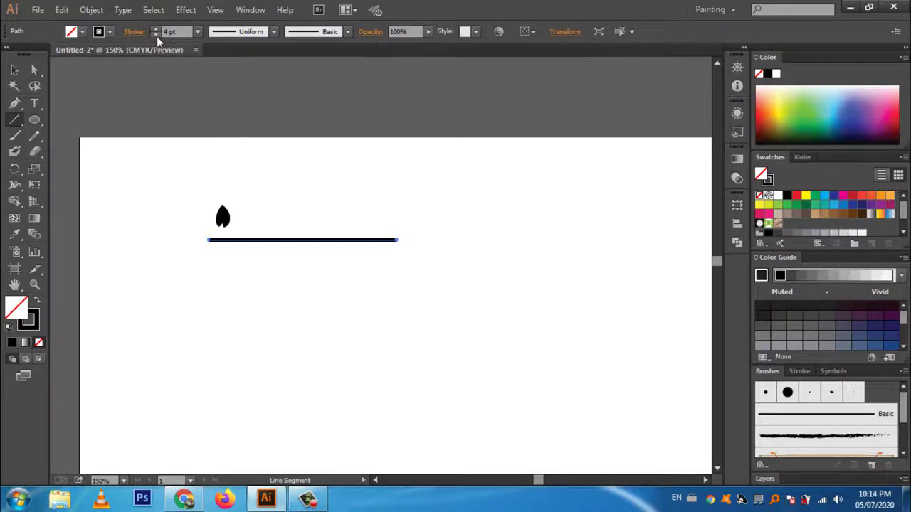
Apply Width Profile 4 so the line tapers rightward, and place the leaf on its left end
left_click(274, 34)
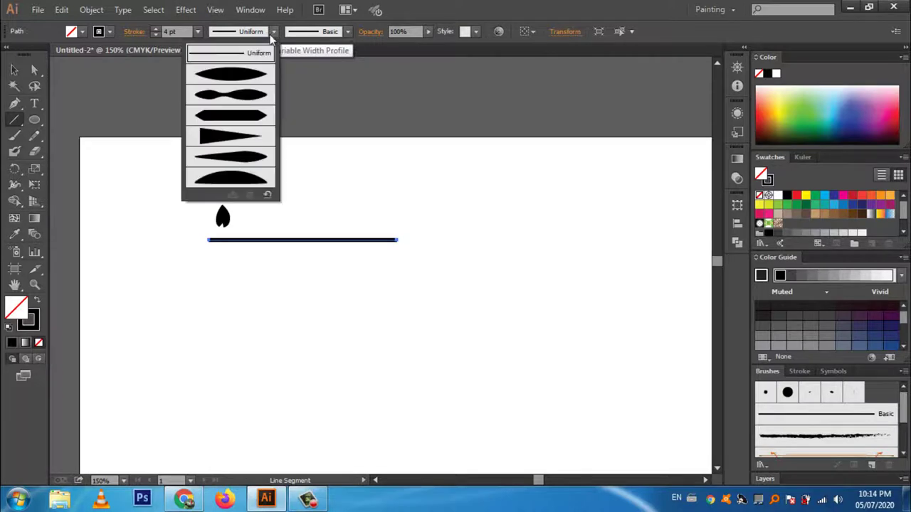
left_click(223, 140)
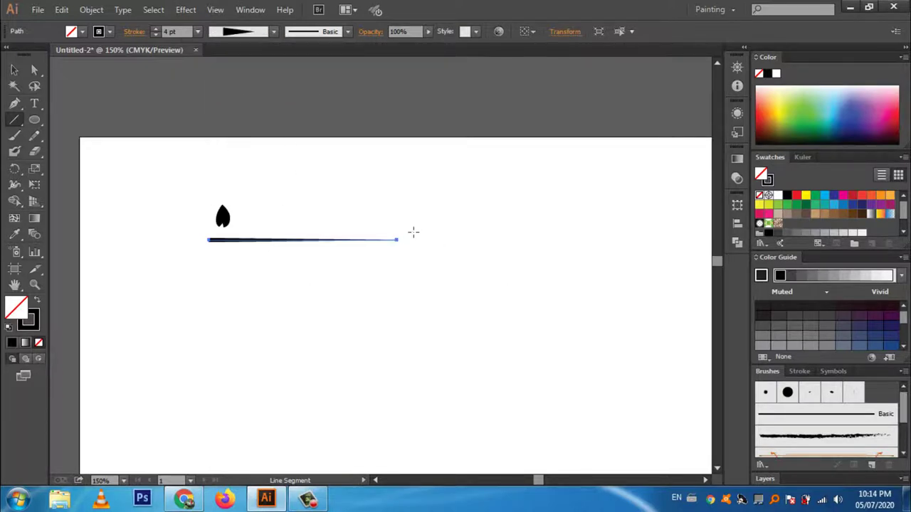
left_click(14, 69)
left_click(269, 207)
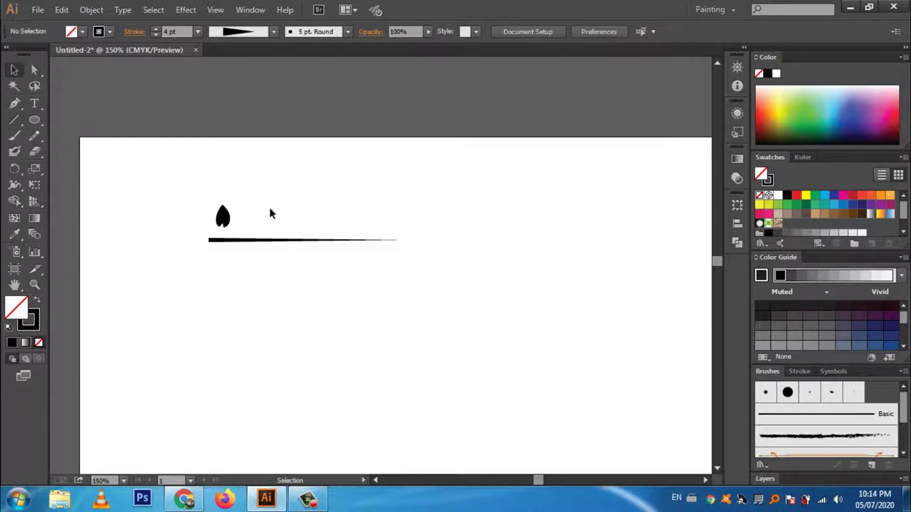
left_click_drag(223, 217, 213, 229)
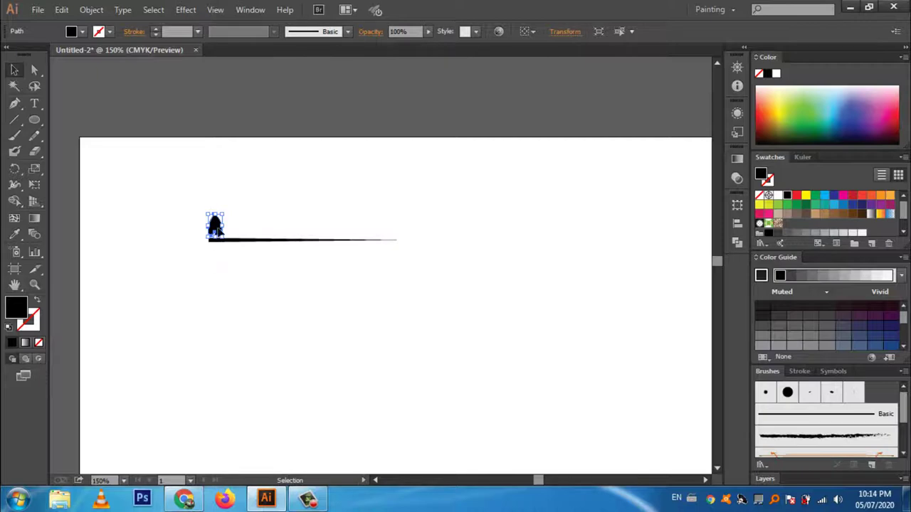
Open Effect > Distort & Transform > Transform for the selected notched leaf
left_click(185, 10)
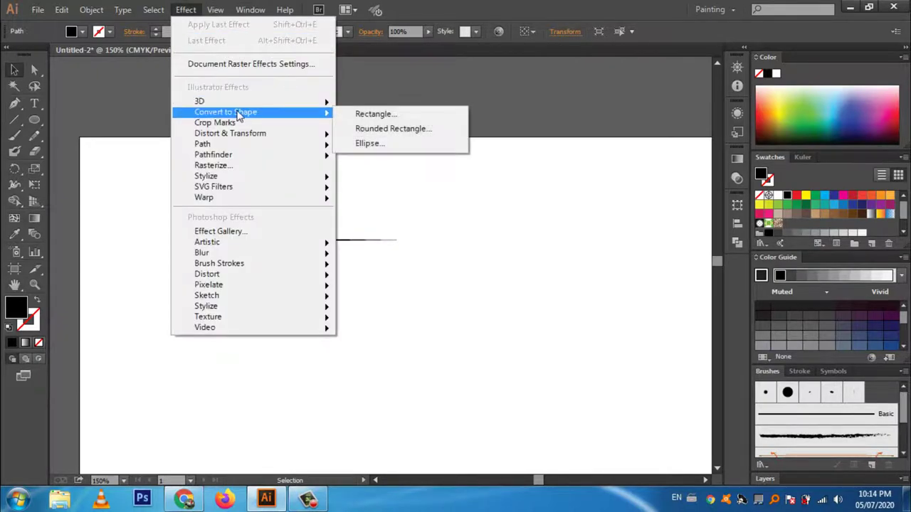
mouse_move(230, 133)
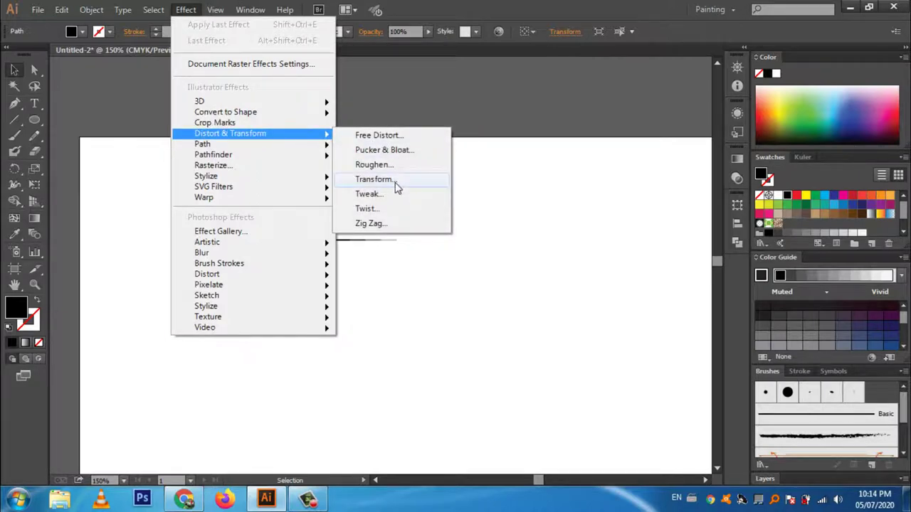
left_click(374, 180)
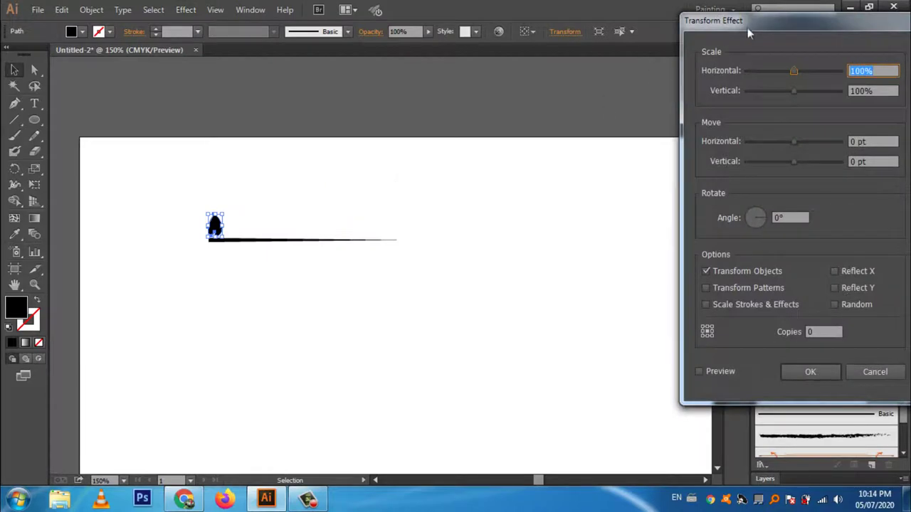
Turn on Transform Effect preview and set Copies to 10, keeping scale at 100% and move at 0 pt
left_click_drag(772, 25, 548, 61)
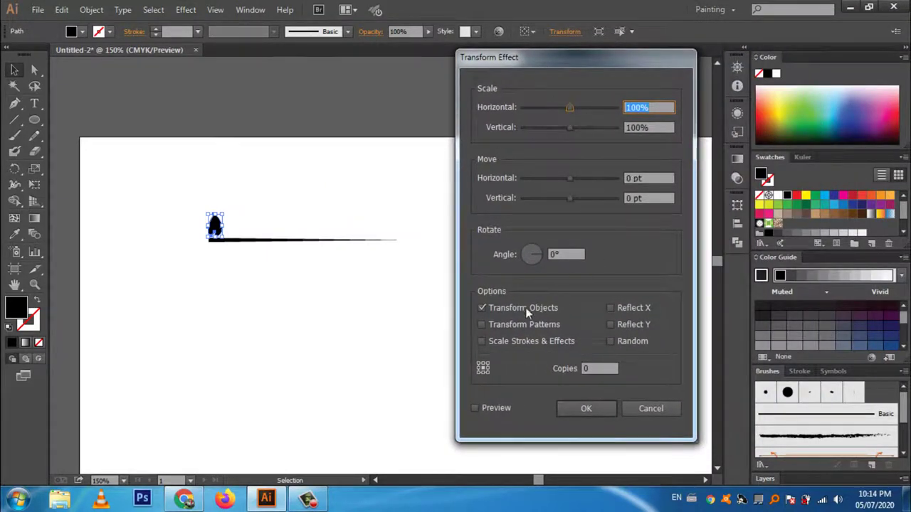
left_click(474, 409)
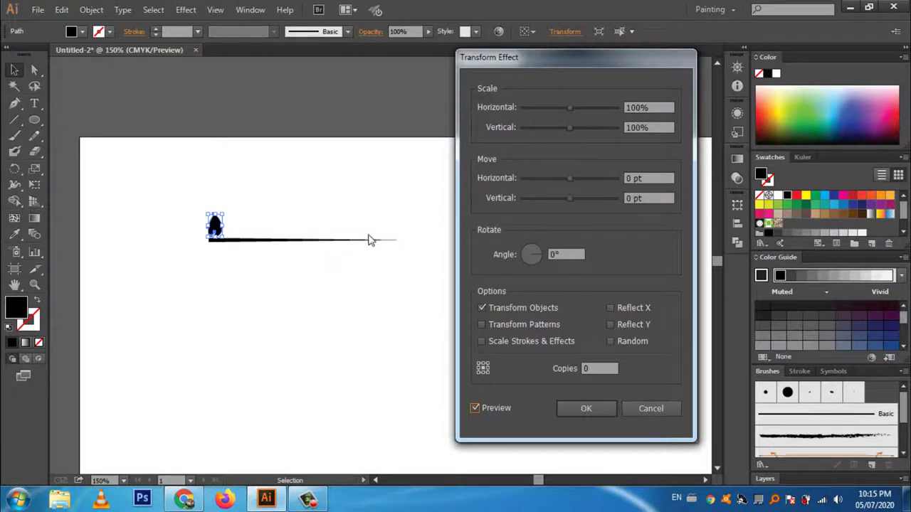
left_click(596, 371)
key("BackSpace")
left_click(640, 113)
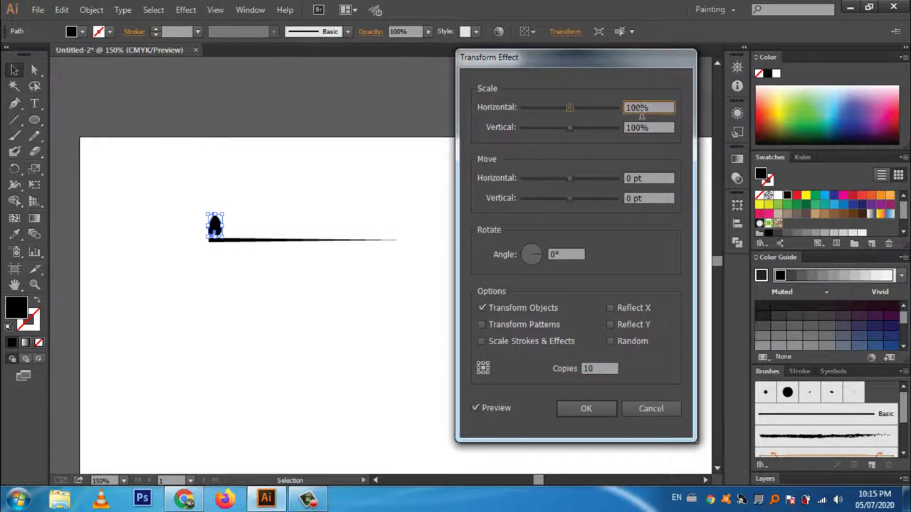
key("Up")
key("Down")
left_click(639, 181)
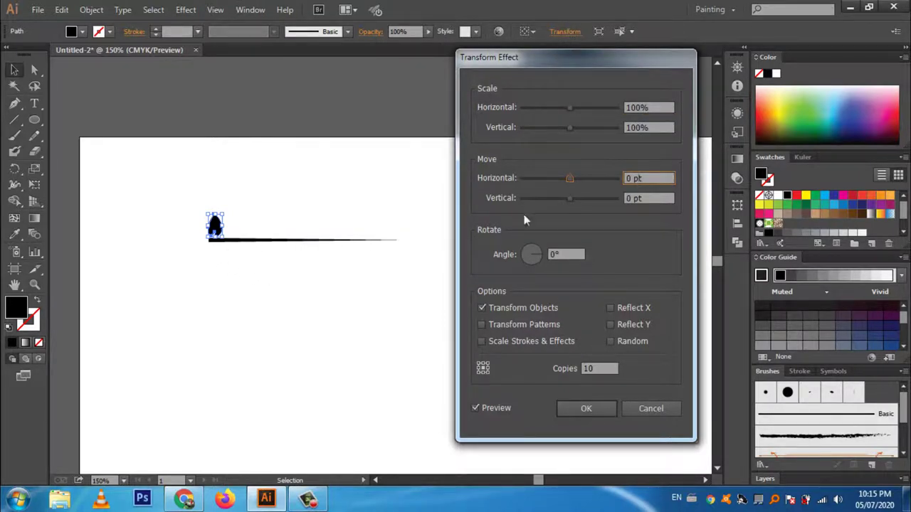
Space the leaf copies 17 pt apart horizontally and scale each to 93% vertically
key("Up")
key("Up")
key("Up")
key("Up")
key("Up")
key("Up")
key("Up")
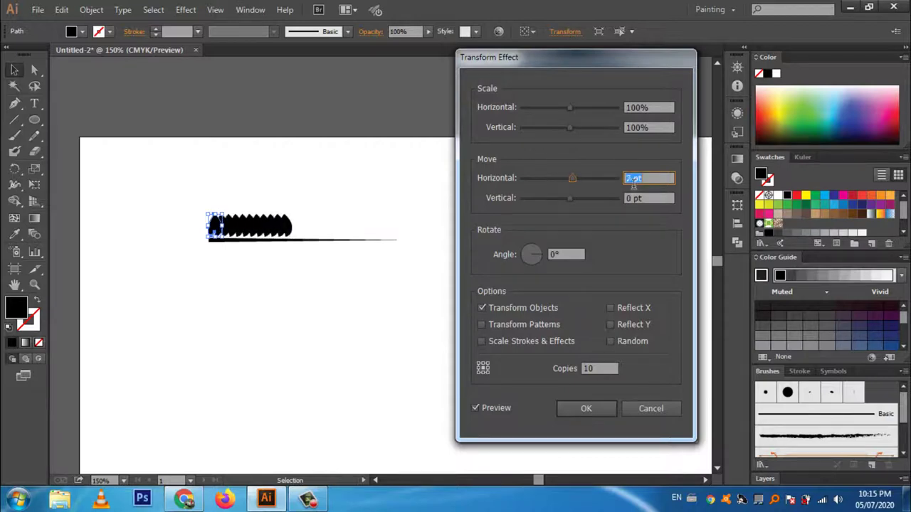
key("Up")
key("Up")
key("Up")
key("Up")
key("Up")
key("Up")
key("Up")
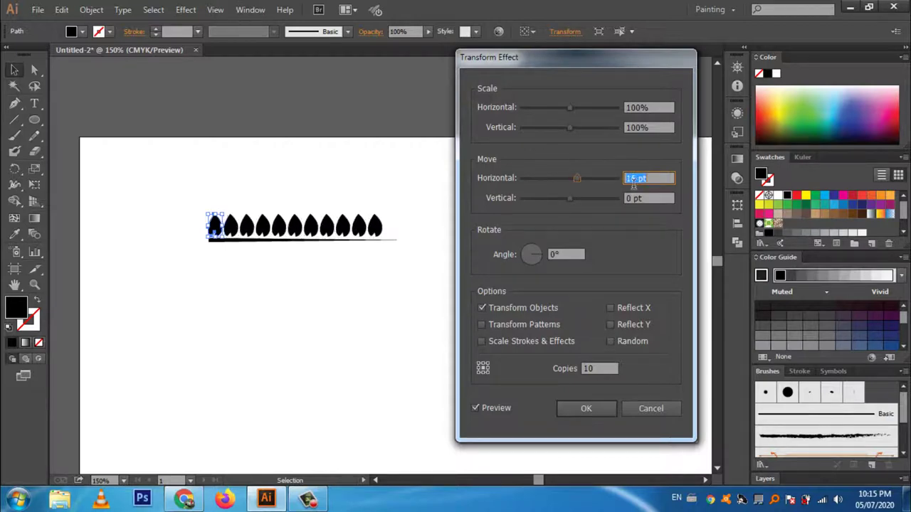
key("Up")
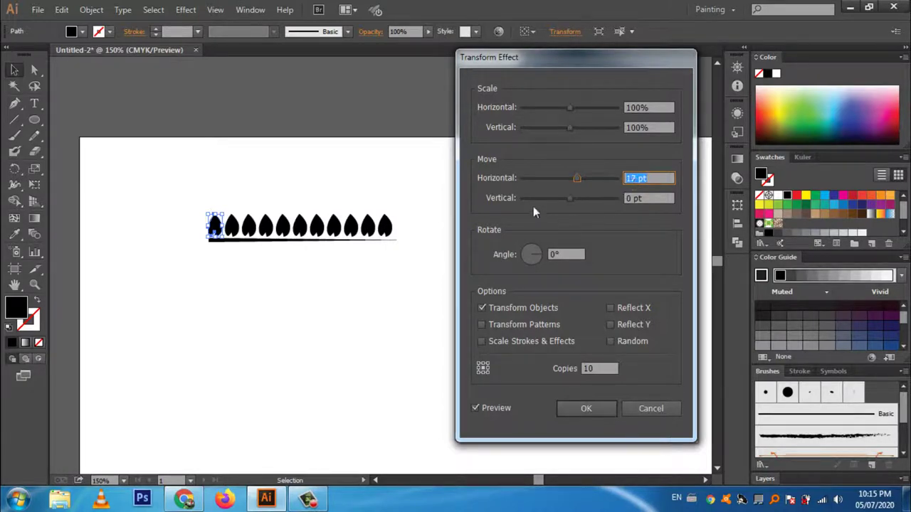
left_click(637, 131)
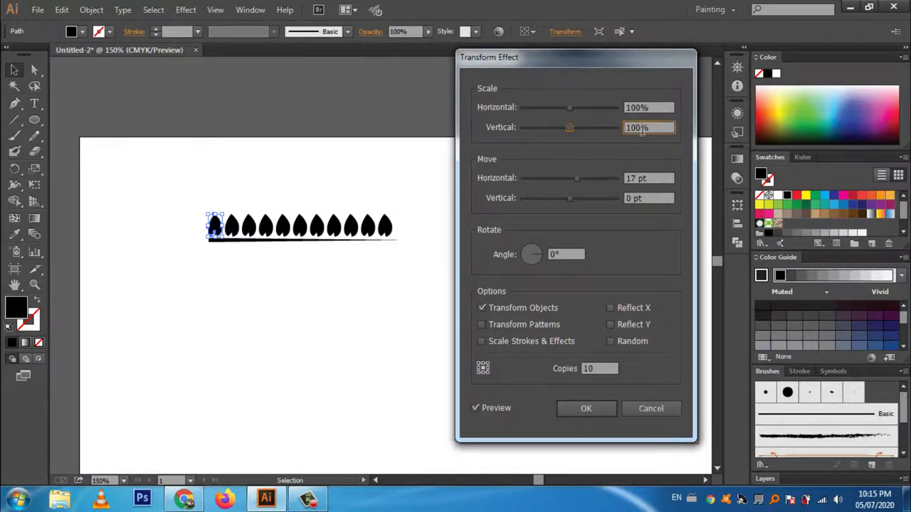
key("Down")
key("Down")
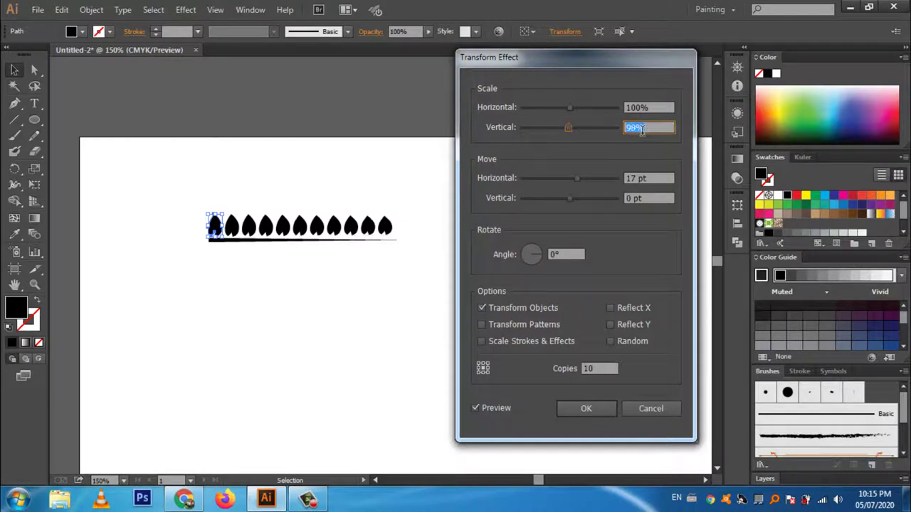
key("Down")
key("Down")
key("Down")
key("Down")
key("Down")
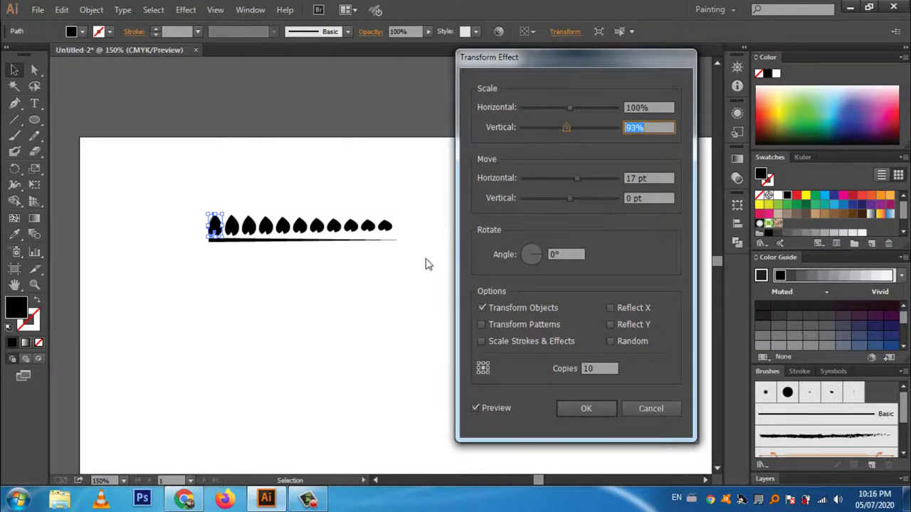
Keep the vertical move at 0 pt and apply the transform effect
left_click(636, 180)
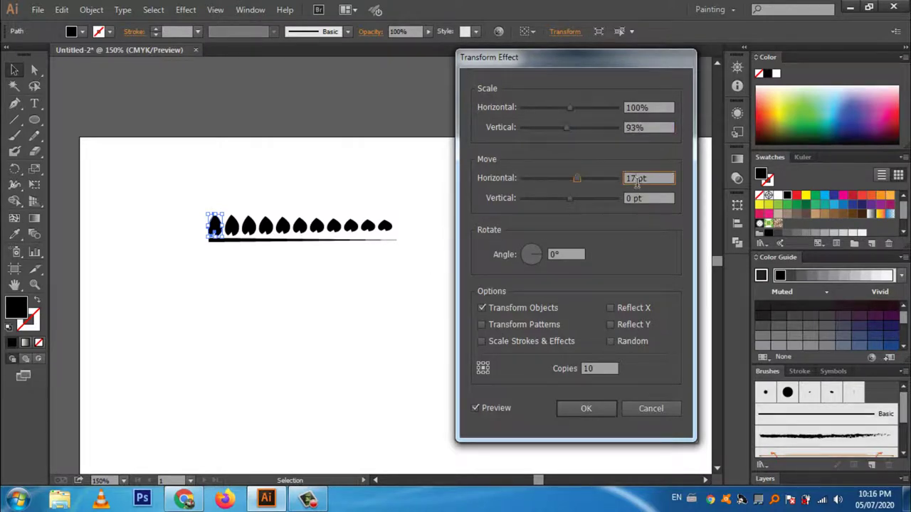
left_click(637, 200)
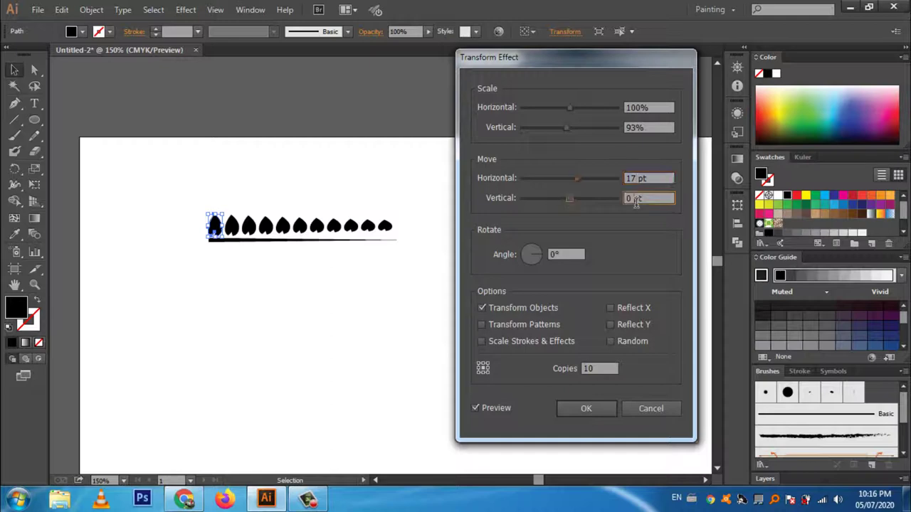
key("Up")
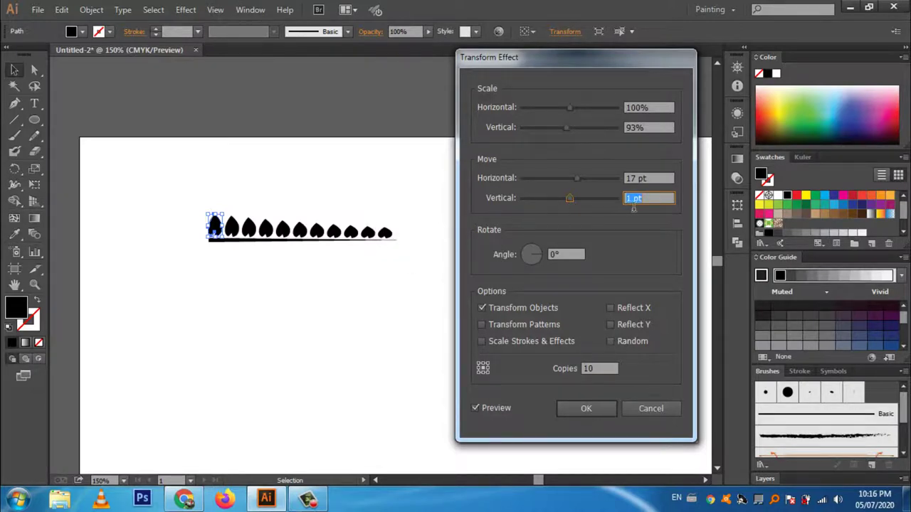
key("Down")
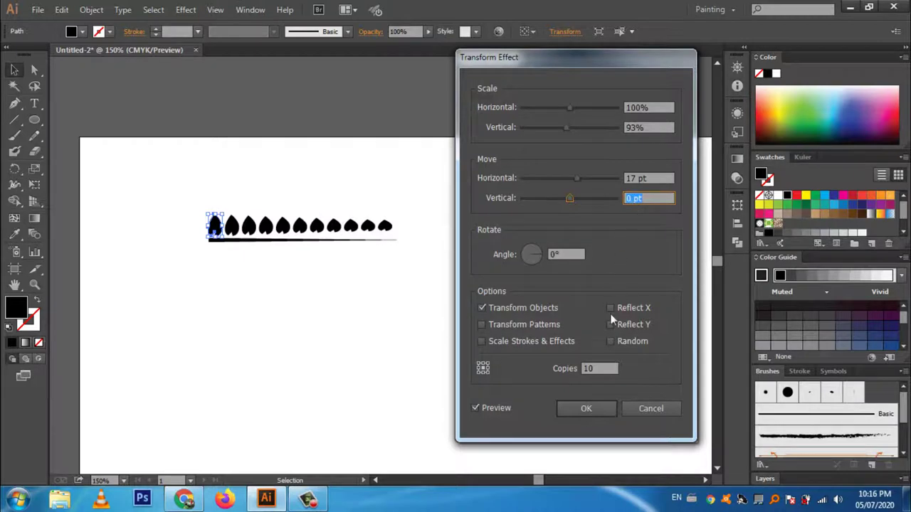
left_click(586, 411)
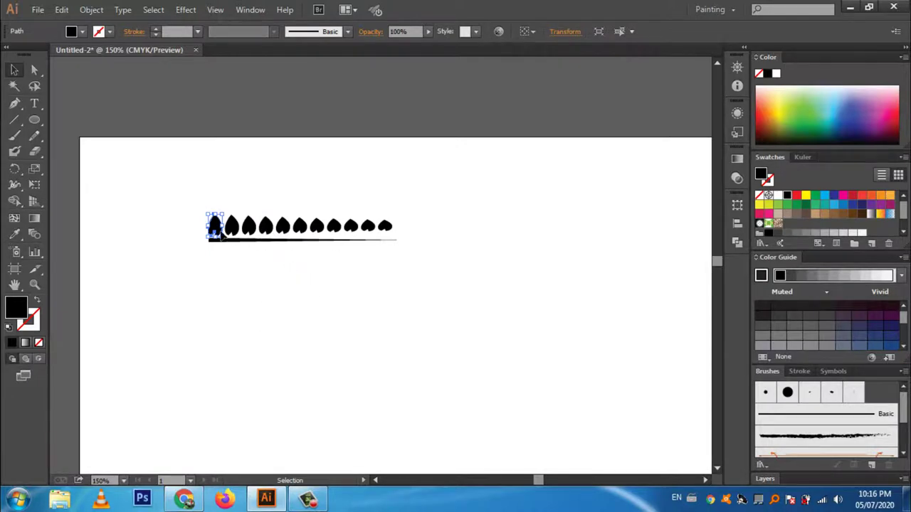
Reflect the first leaf across the horizontal axis with preview on
right_click(217, 230)
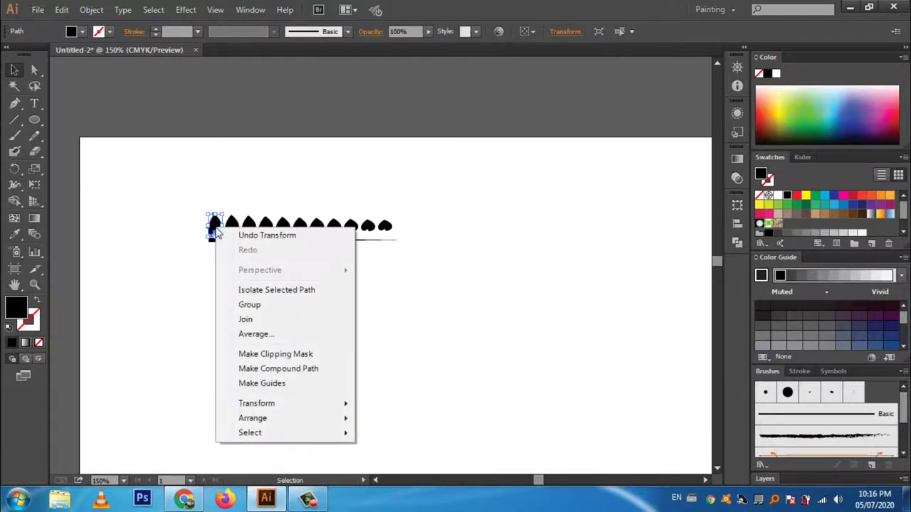
right_click(214, 226)
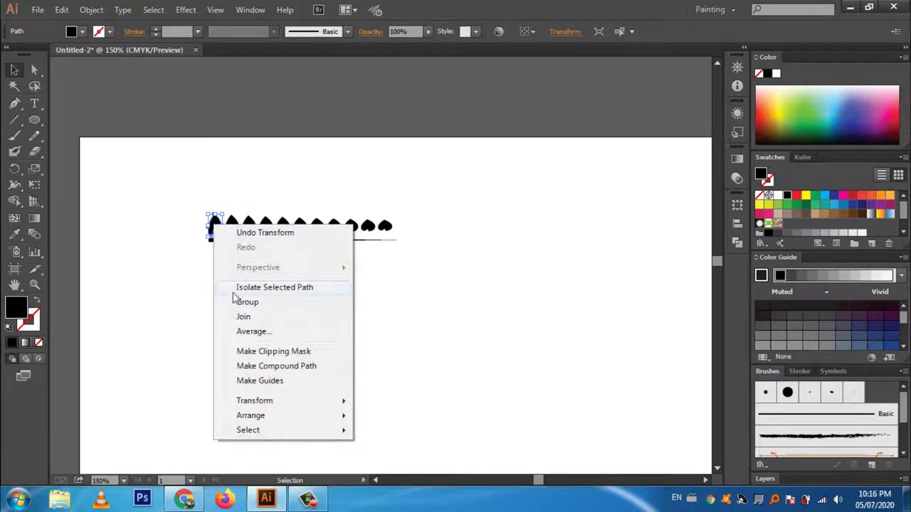
mouse_move(255, 401)
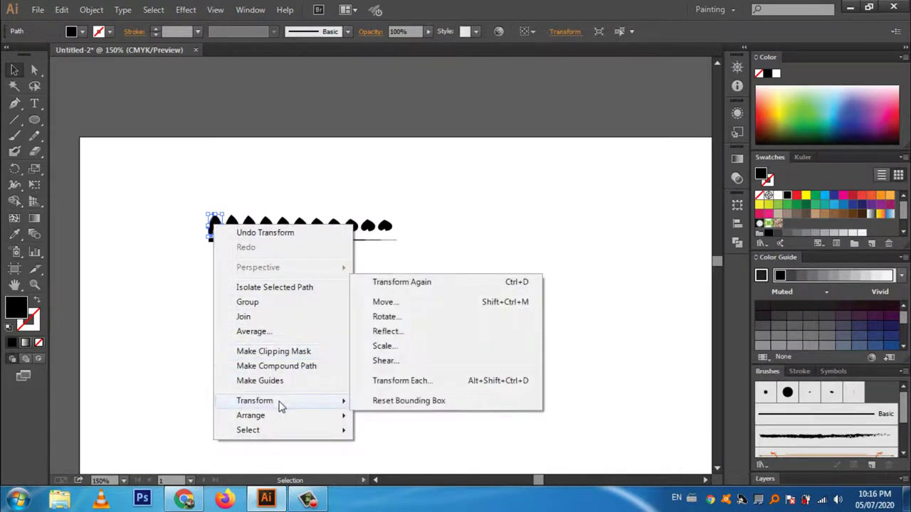
left_click(390, 332)
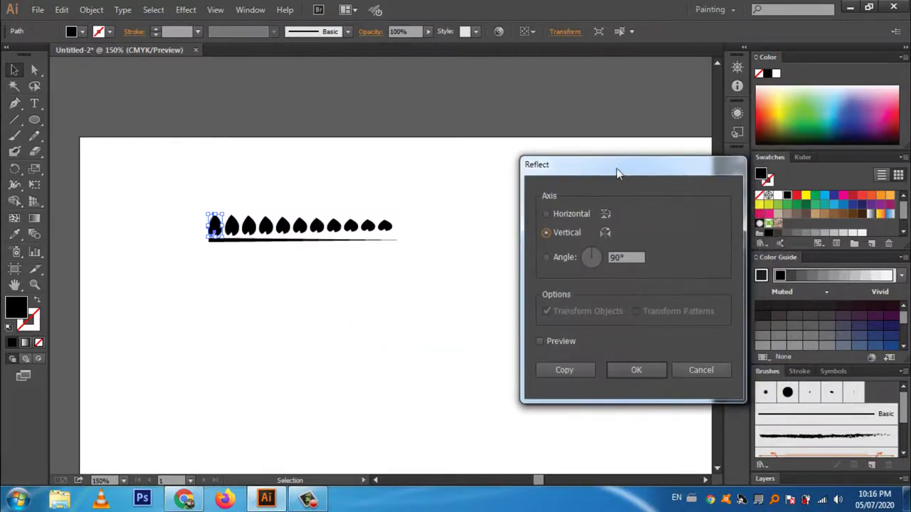
left_click_drag(650, 168, 594, 179)
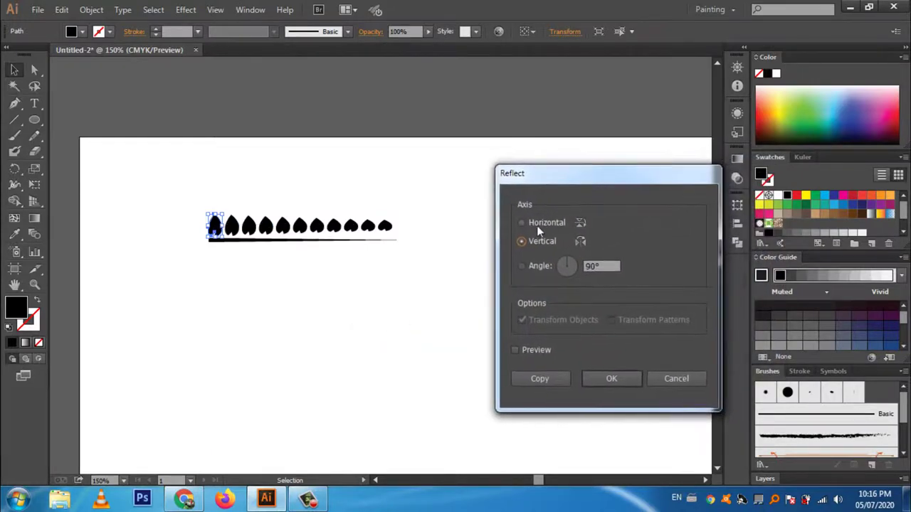
left_click(514, 350)
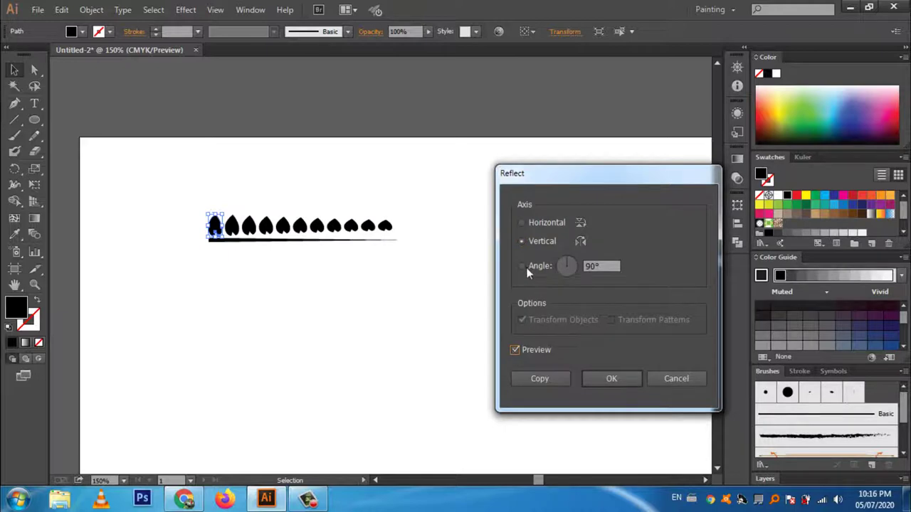
left_click(522, 223)
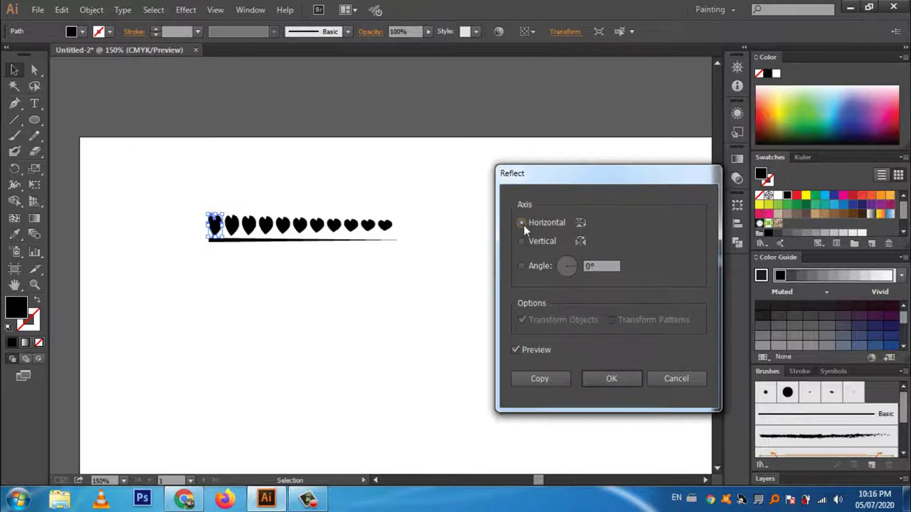
left_click(549, 381)
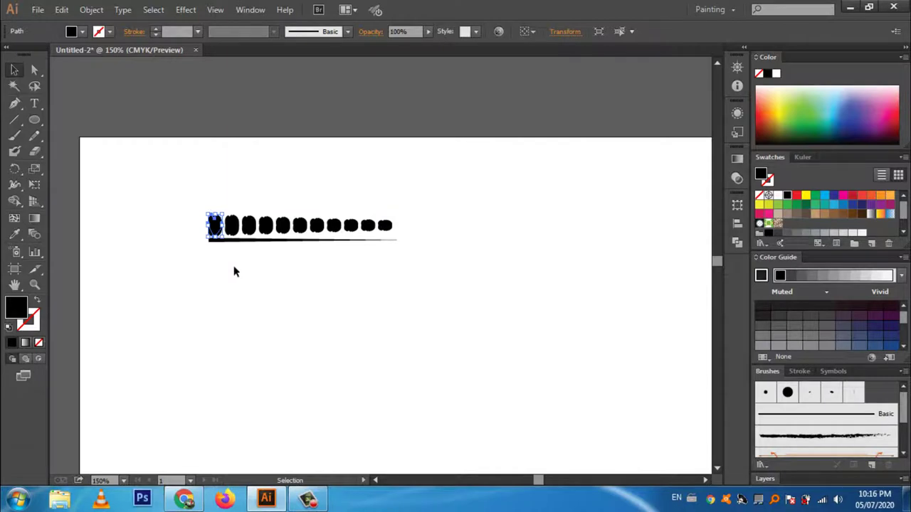
Nudge the reflected leaf down until the row splits into two pointed-leaf rows
key("ctrl+d")
key("ctrl+d")
key("ctrl+d")
key("ctrl+d")
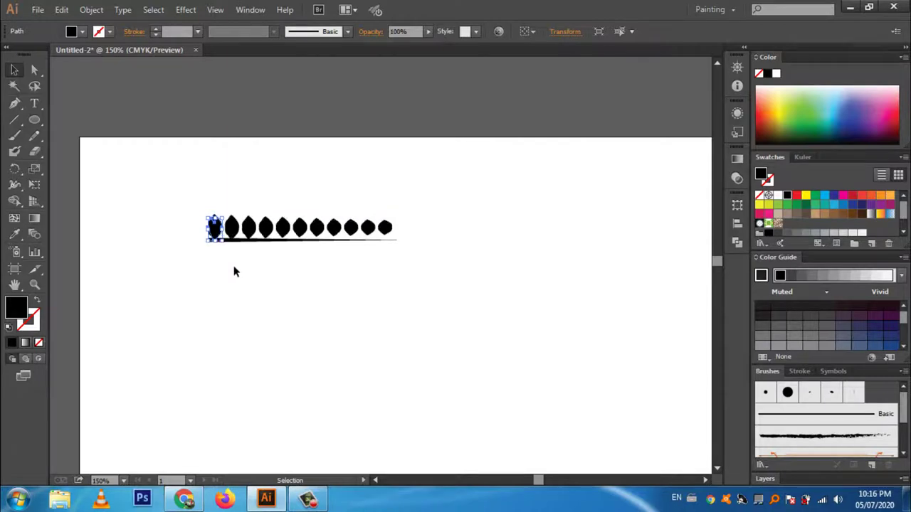
key("ctrl+d")
key("ctrl+d")
key("ctrl+d")
key("ctrl+d")
key("Down")
key("Down")
key("Down")
key("Down")
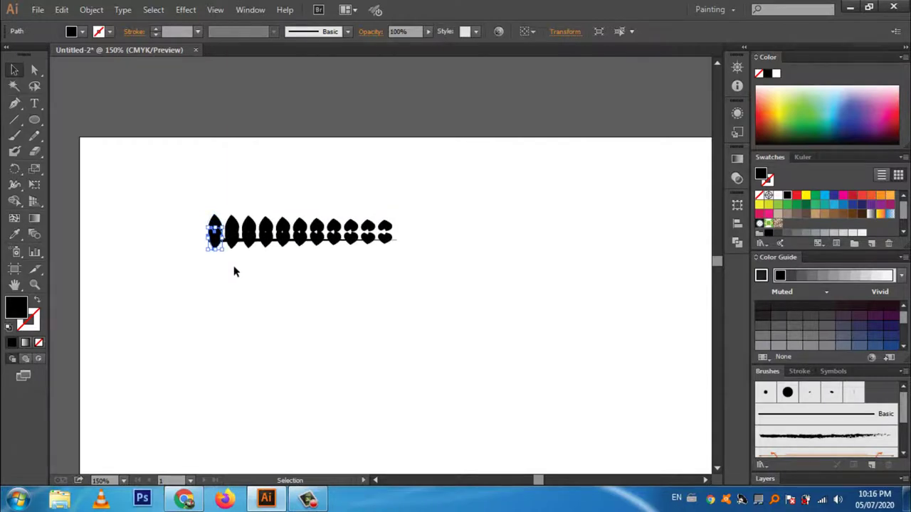
key("Down")
key("Down")
key("Down")
key("Down")
key("Down")
key("Down")
key("Down")
key("Down")
key("Down")
key("Down")
key("Down")
key("Down")
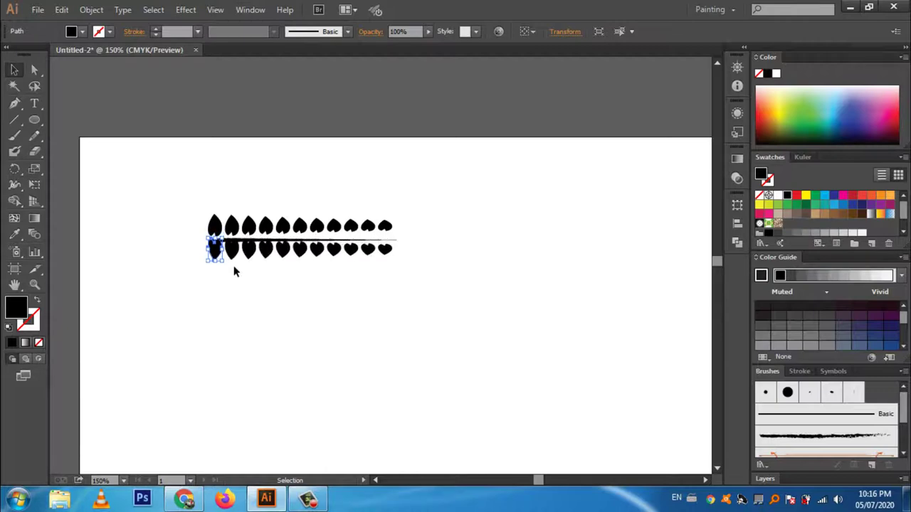
key("Down")
key("Down")
key("Down")
key("Down")
key("Down")
key("Down")
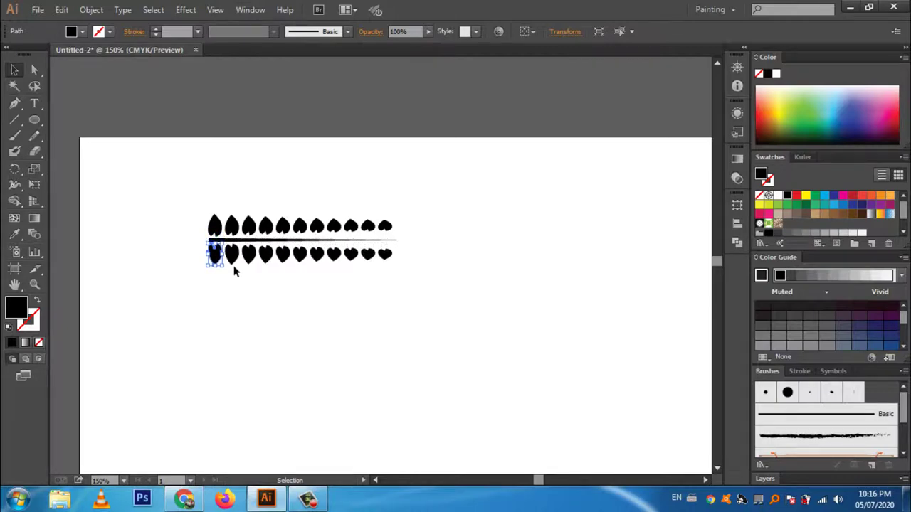
key("Down")
Add a new Transform effect to the lower row's first leaf, with preview on
left_click(246, 278)
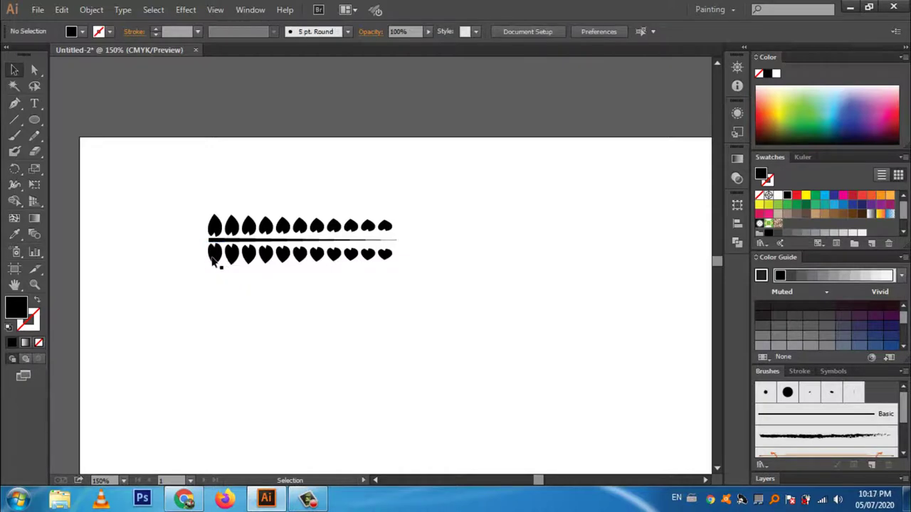
left_click(213, 258)
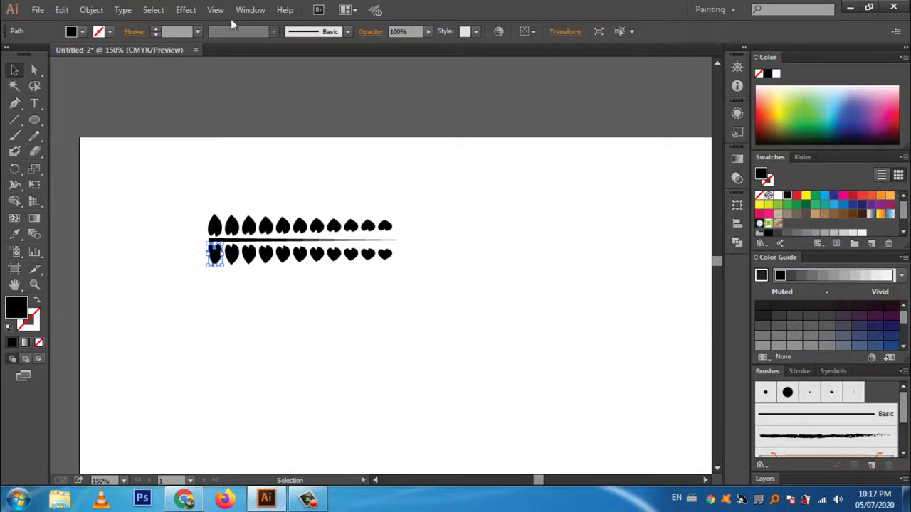
left_click(197, 10)
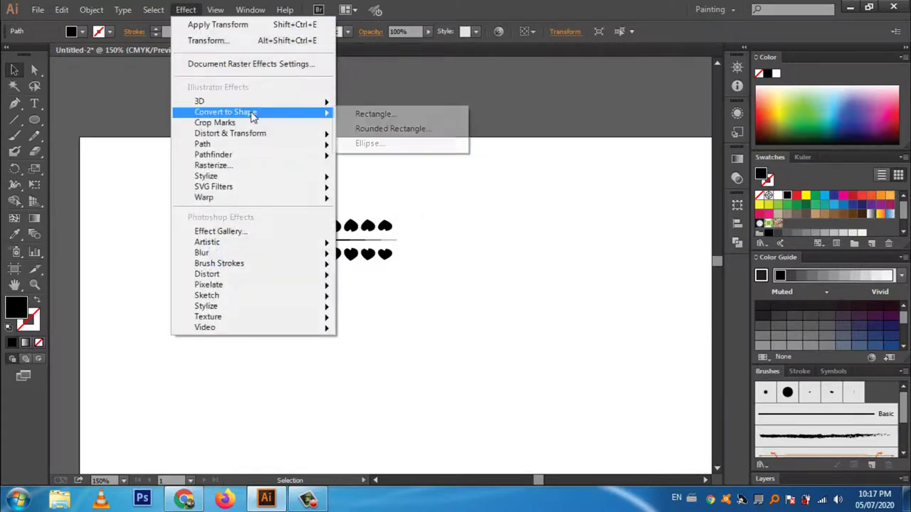
mouse_move(230, 133)
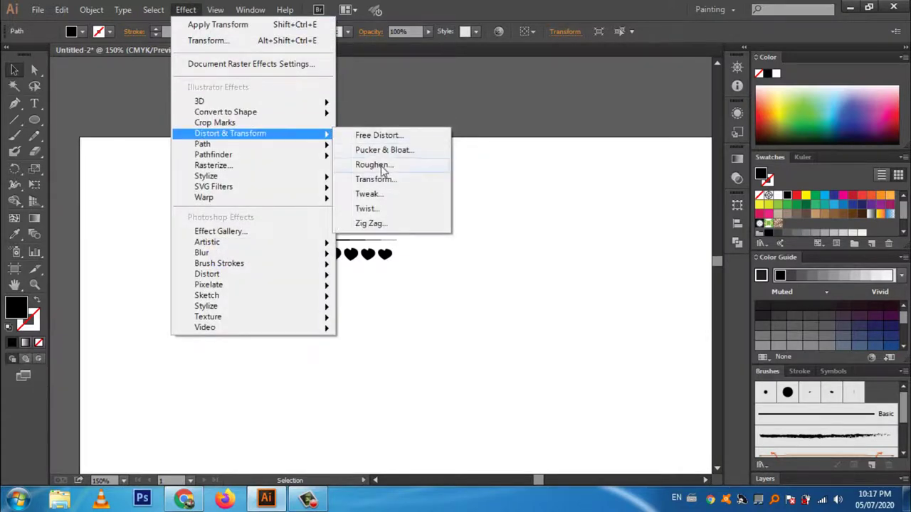
left_click(390, 183)
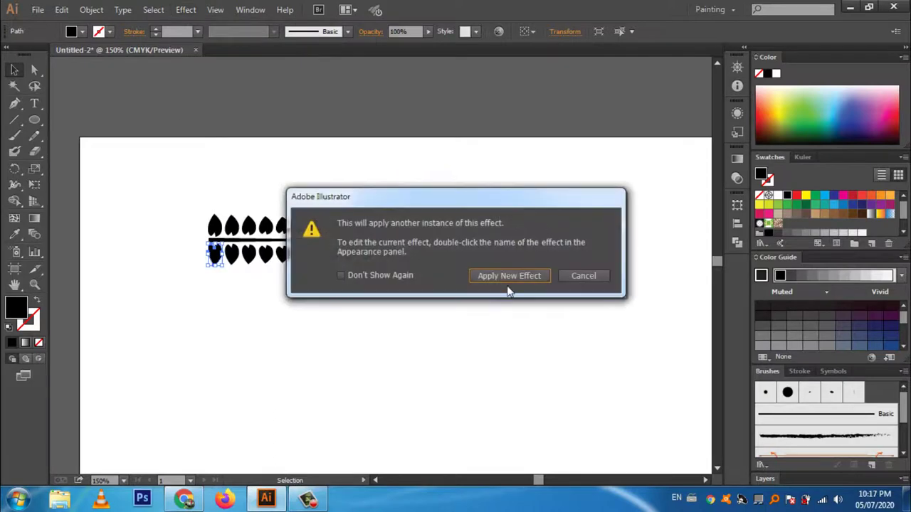
left_click(506, 279)
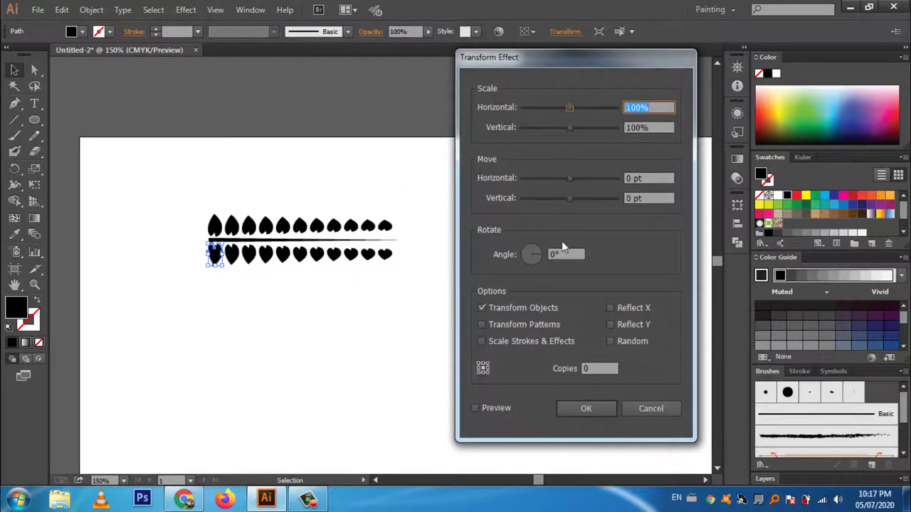
left_click(477, 409)
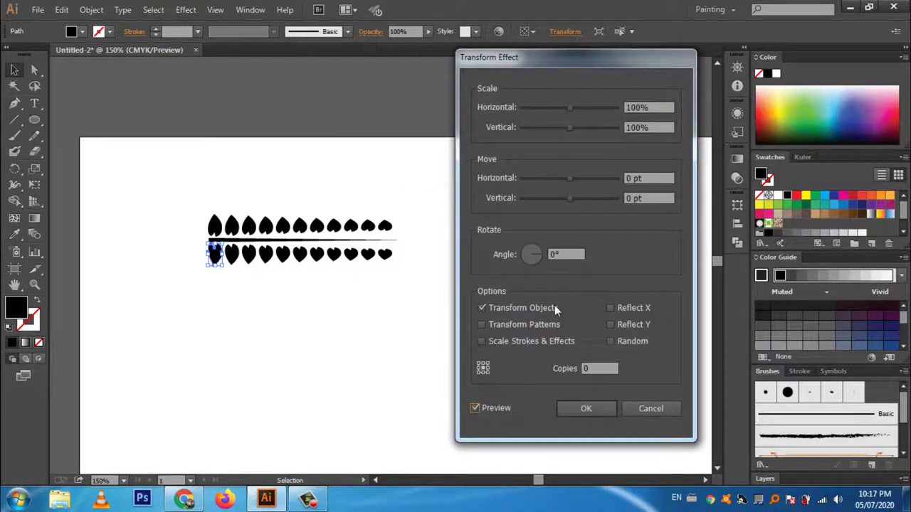
Try vertical move and vertical scale values in the new Transform effect
left_click(635, 199)
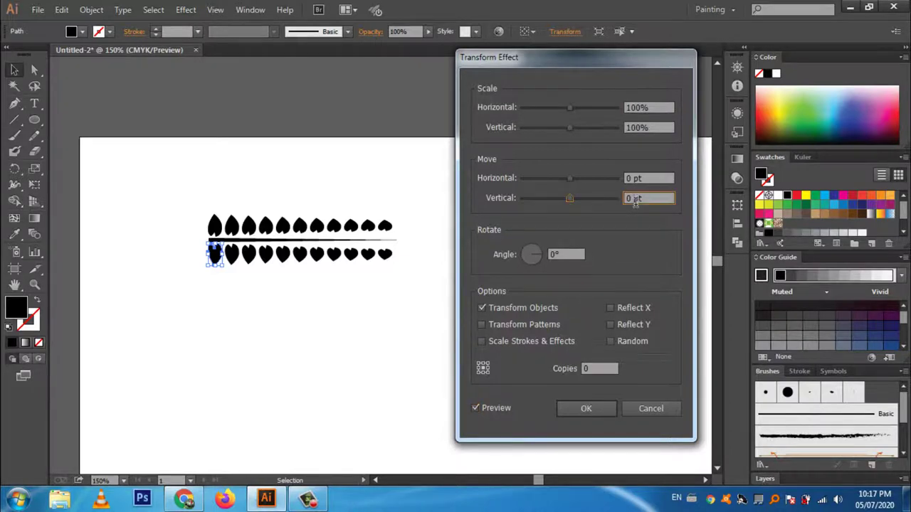
key("Up")
key("Down")
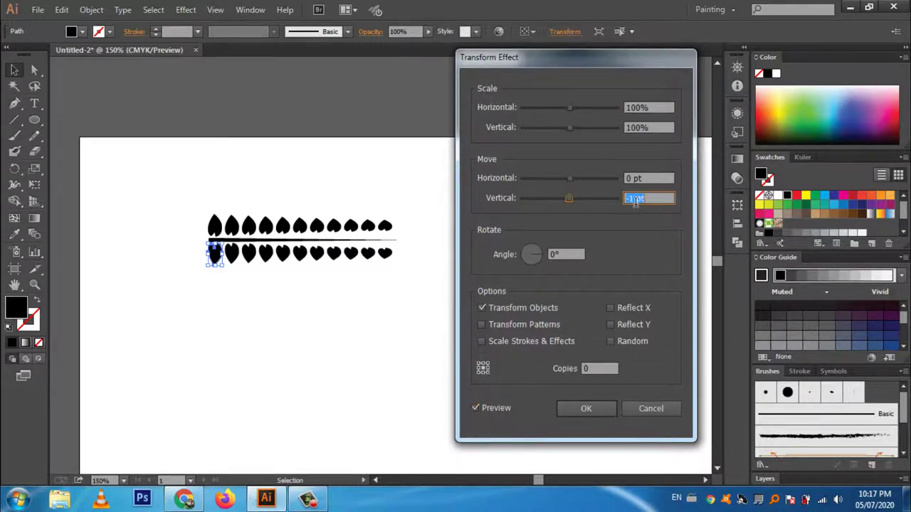
key("Down")
key("Down")
key("Up")
key("Up")
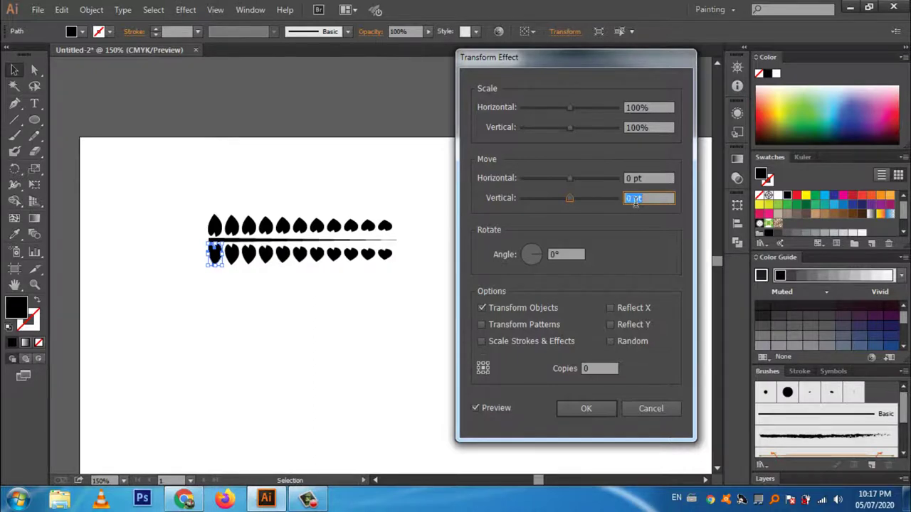
left_click(638, 182)
double_click(638, 180)
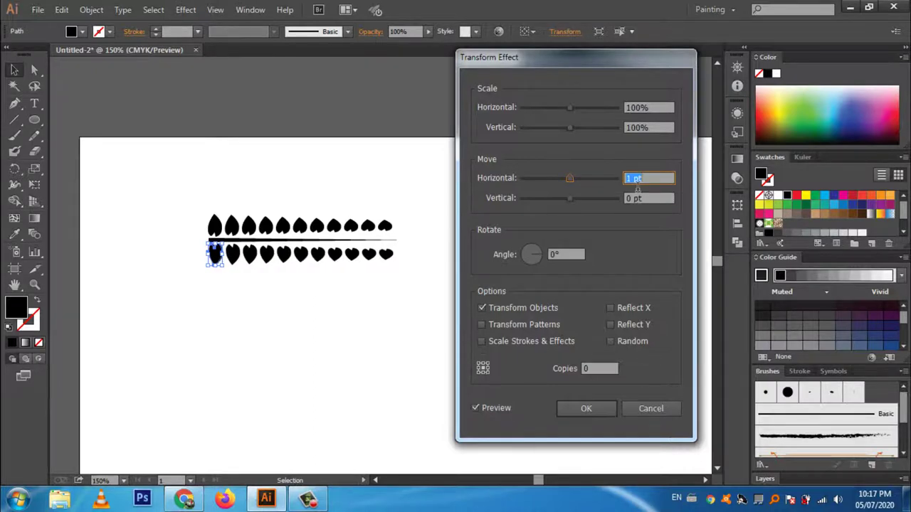
left_click(632, 134)
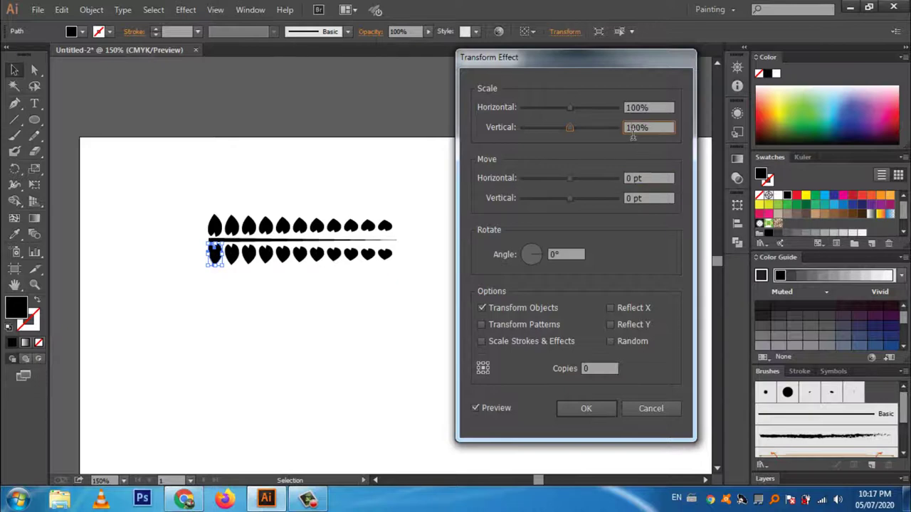
key("Up")
key("Down")
key("Up")
Rotate the lower leaf row 2°, apply it, and nudge the row up against the stem
left_click(568, 256)
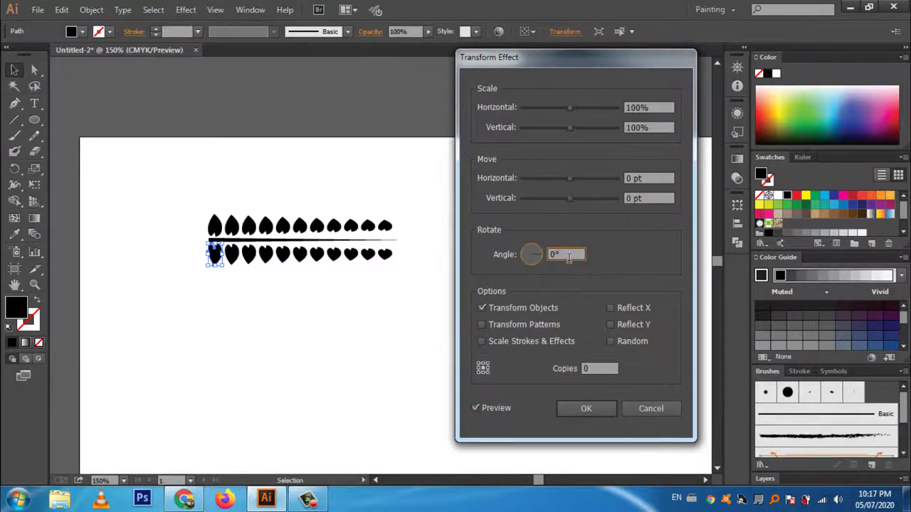
key("Up")
key("Up")
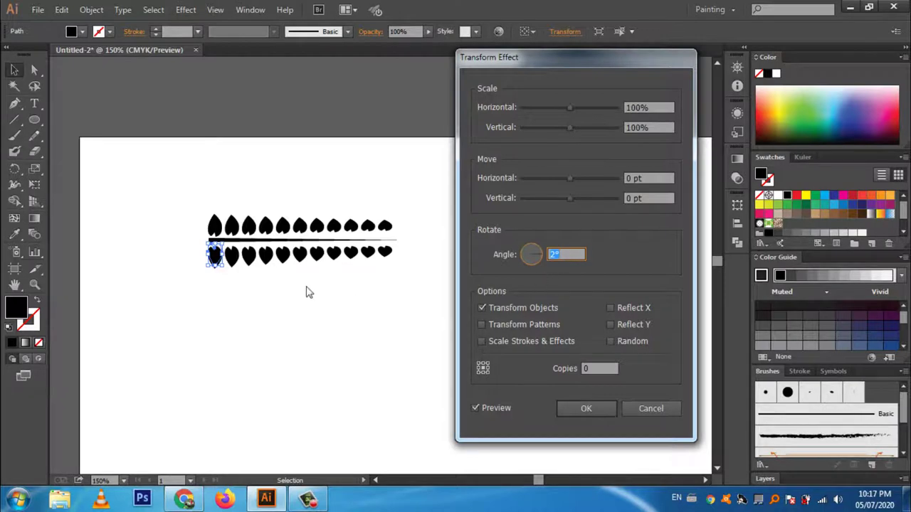
left_click(599, 409)
left_click(599, 409)
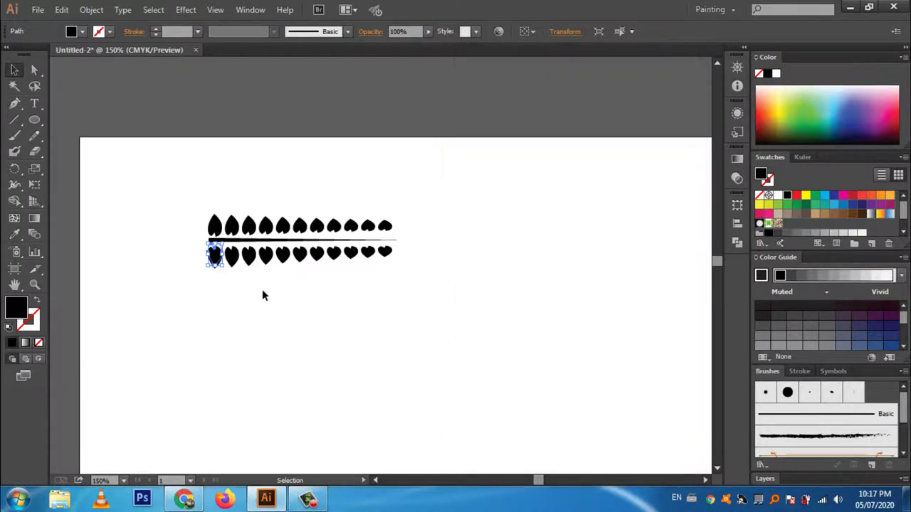
key("Up")
key("Up")
key("Up")
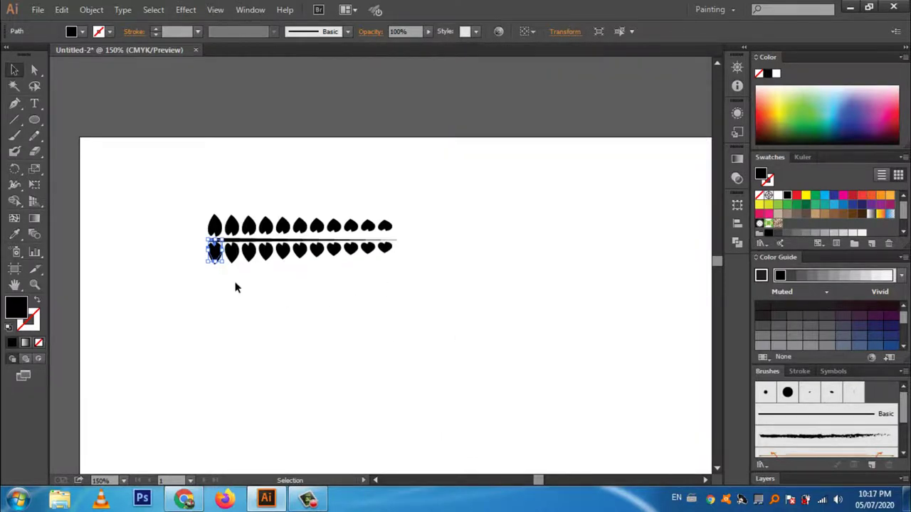
key("Up")
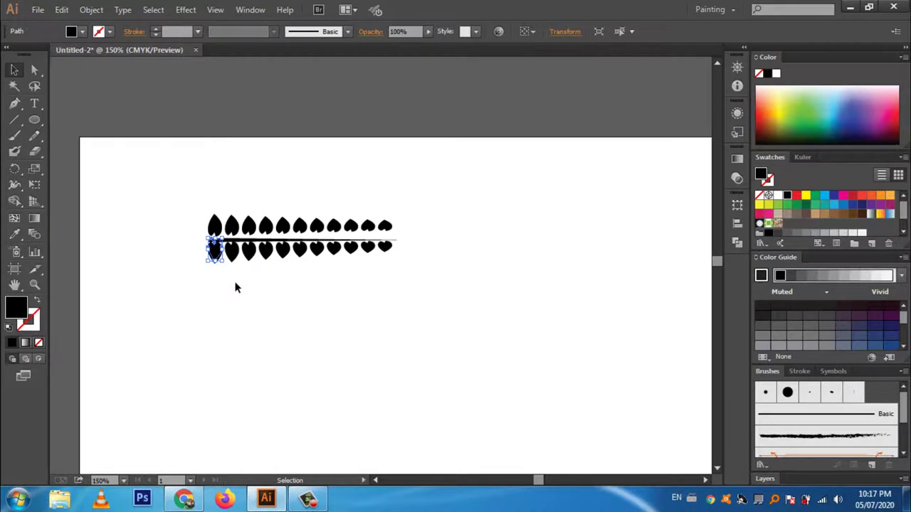
key("Down")
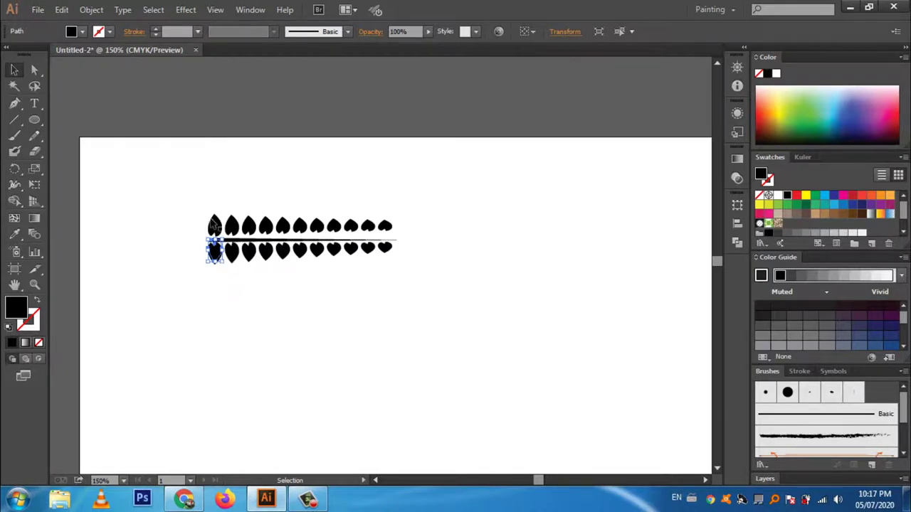
left_click(214, 224)
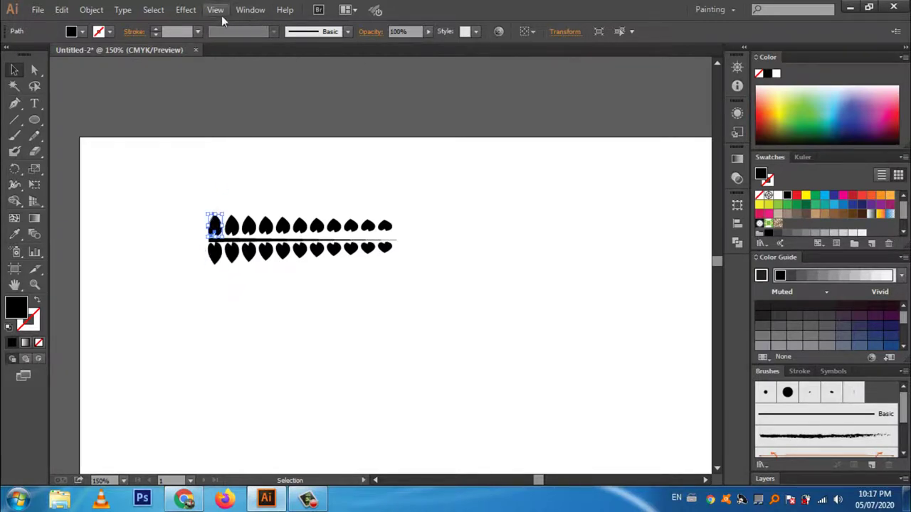
Give the upper leaf row a -2° rotation Transform effect and nudge it down toward the stem
left_click(188, 11)
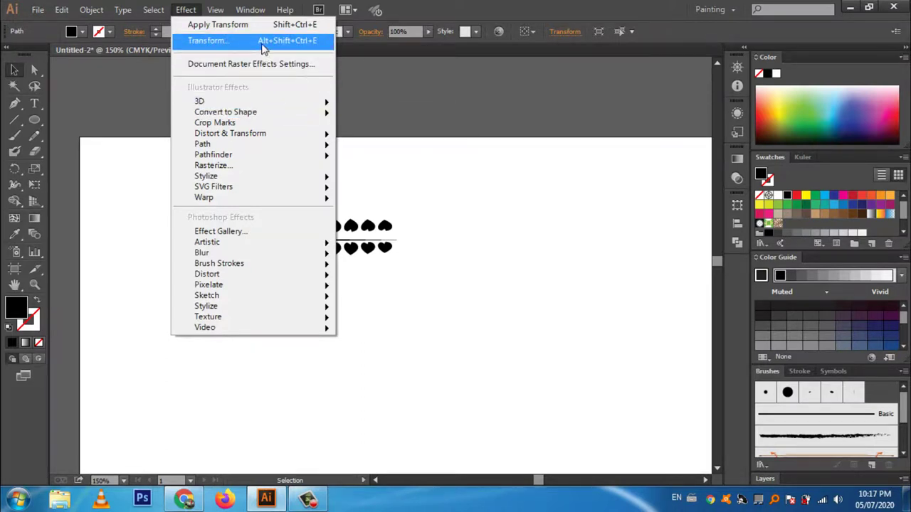
left_click(261, 41)
left_click(511, 278)
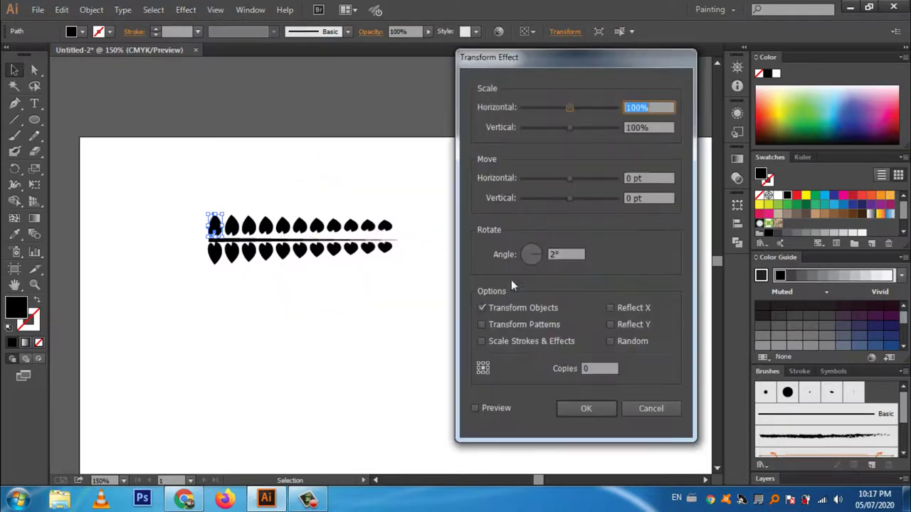
left_click(561, 256)
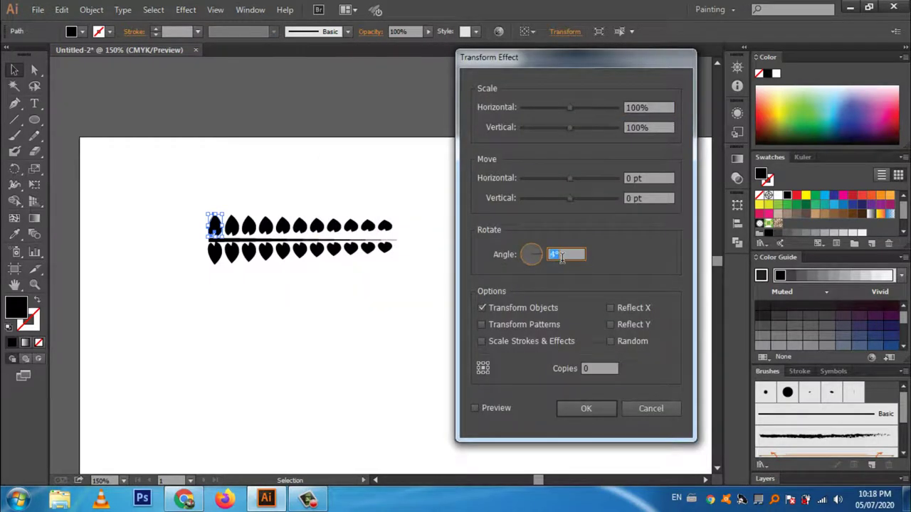
type("5")
left_click(475, 408)
left_click(560, 255)
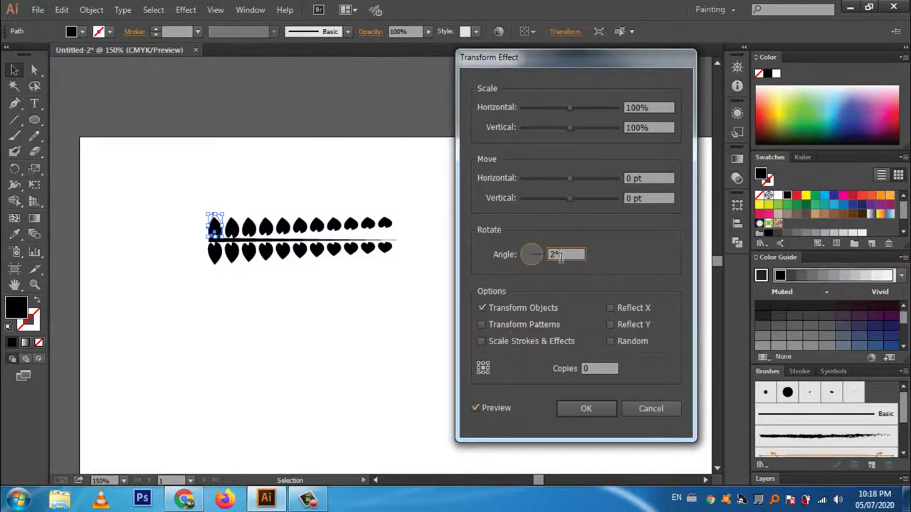
key("Down")
key("Down")
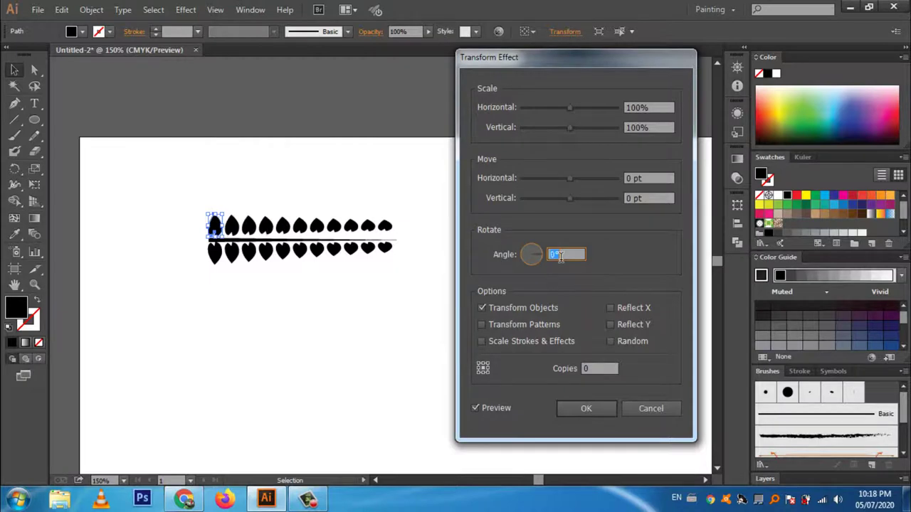
key("Down")
key("Down")
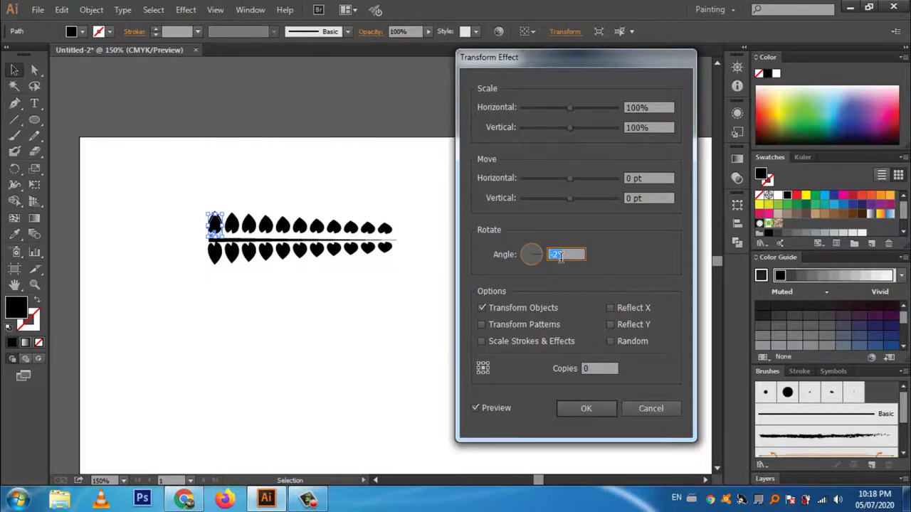
left_click(601, 411)
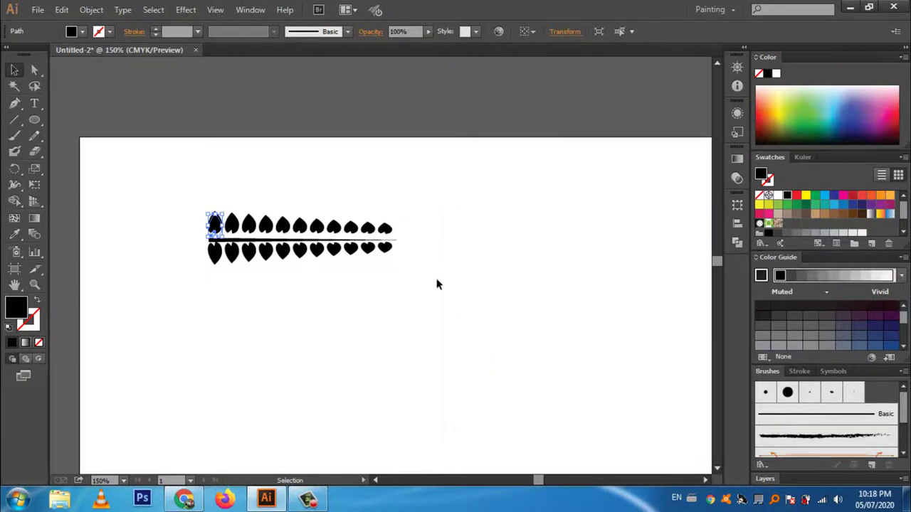
key("Down")
key("Down")
key("Down")
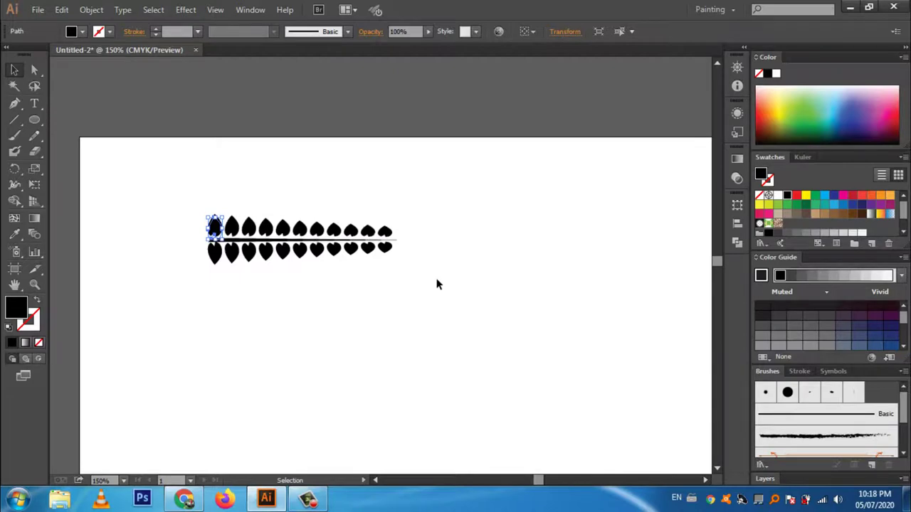
key("Down")
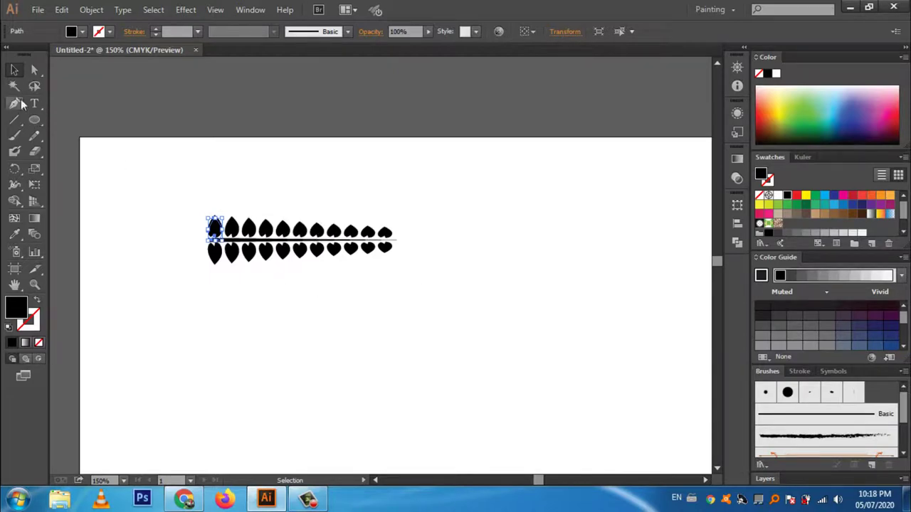
Zoom in on the leaf row and scroll right to show the stem's thin end
left_click(94, 227)
left_click(34, 285)
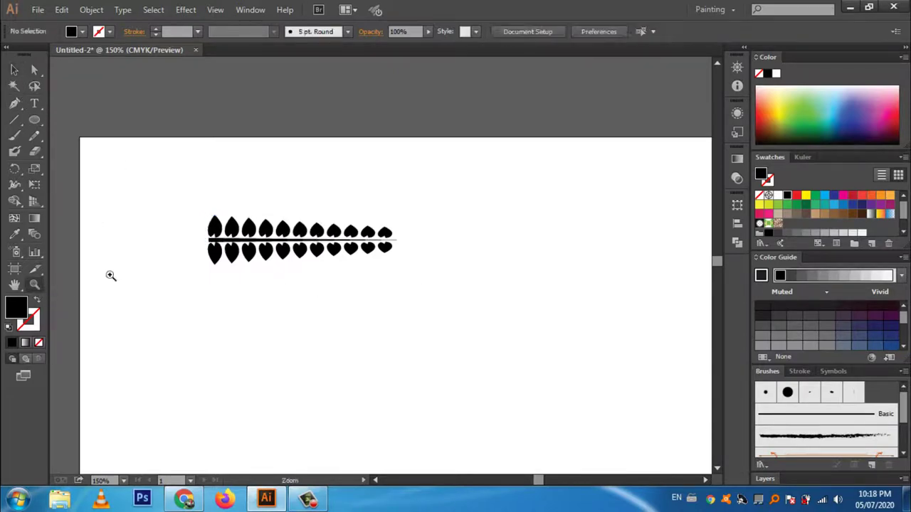
left_click_drag(184, 224, 410, 262)
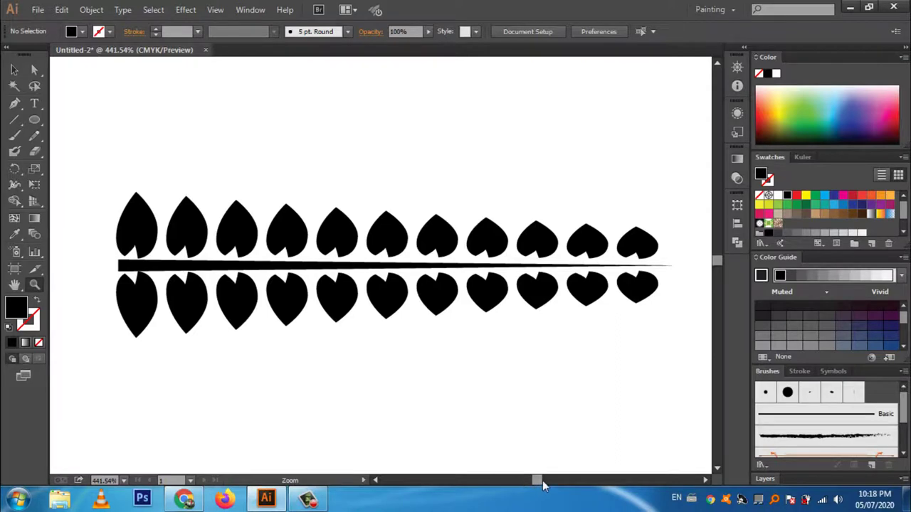
left_click(704, 480)
left_click(705, 481)
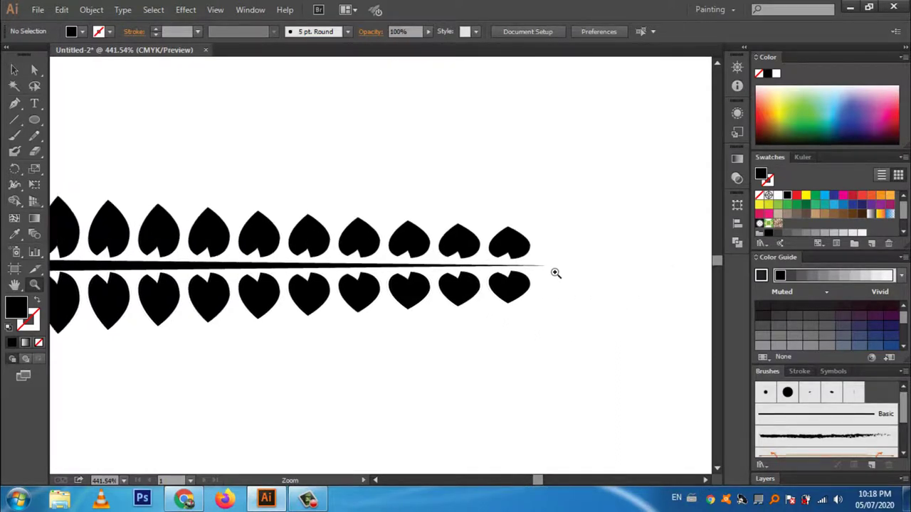
Draw a small ellipse above the branch's right end and zoom in on it
left_click(34, 120)
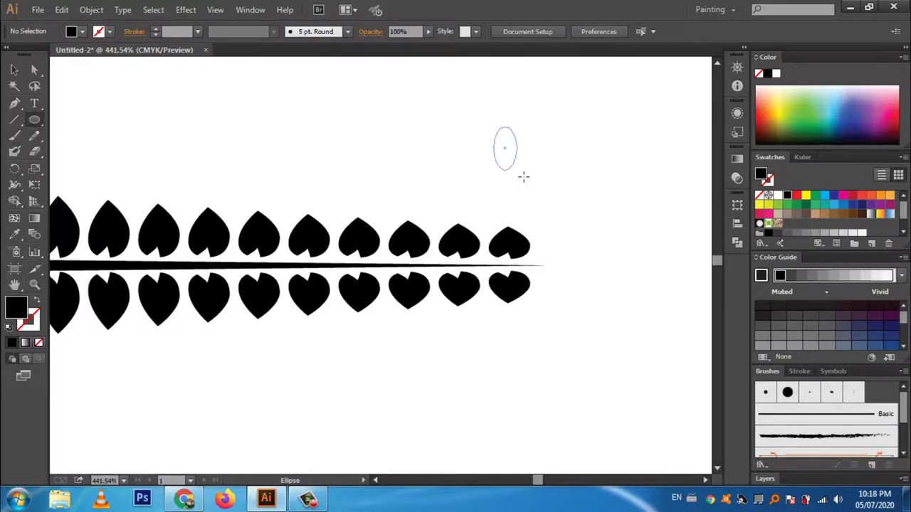
left_click_drag(494, 127, 528, 180)
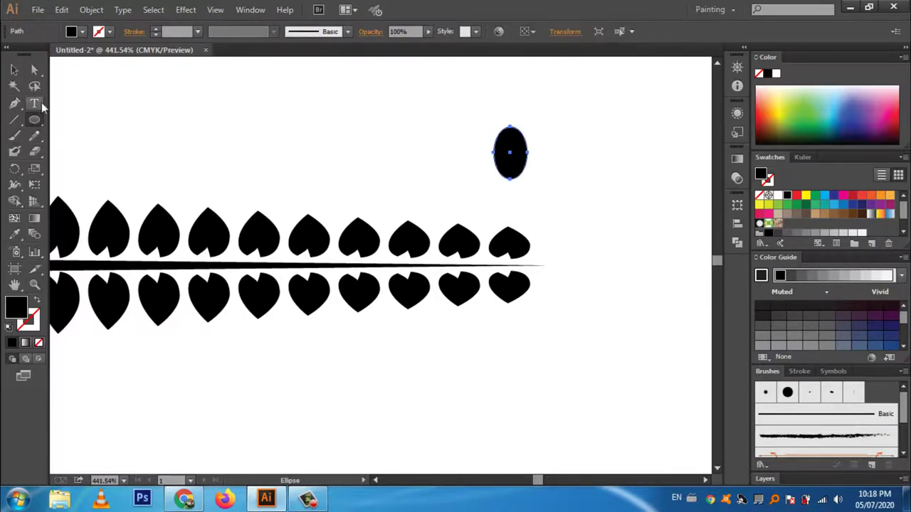
left_click(14, 70)
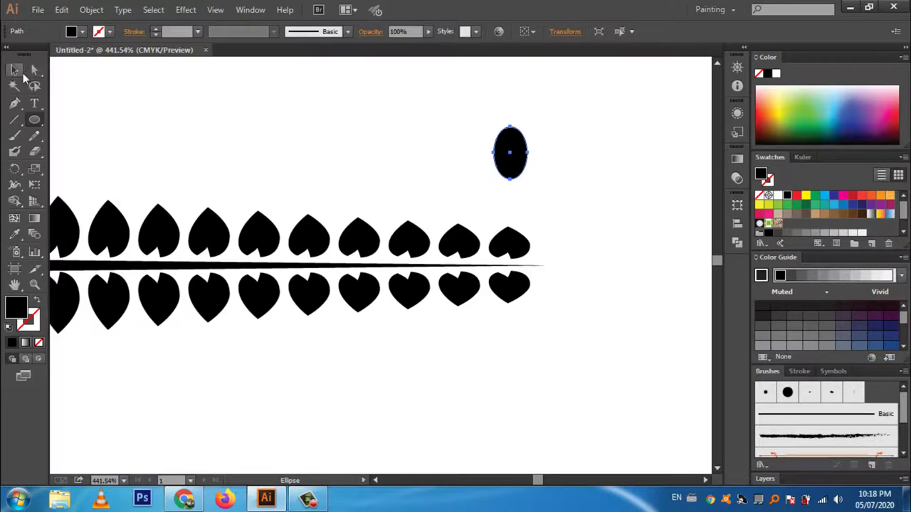
left_click(35, 284)
left_click_drag(486, 117, 559, 206)
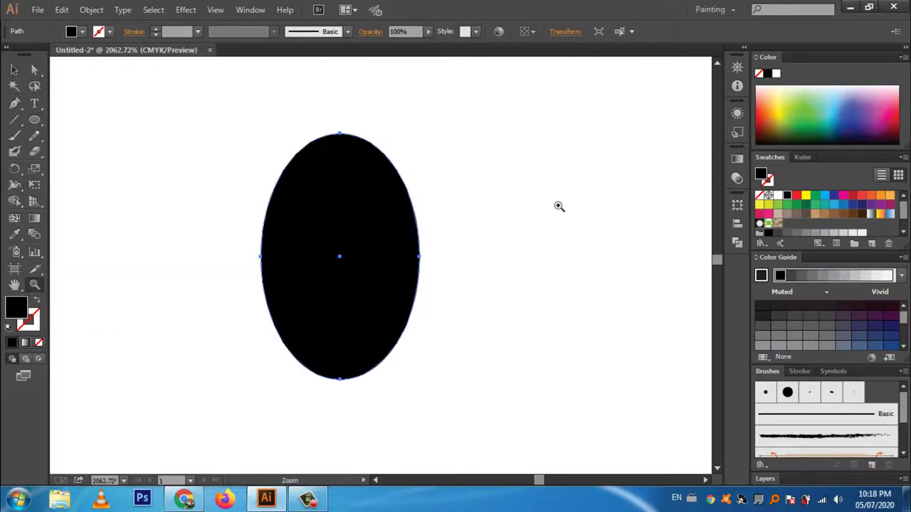
Convert the ellipse's top anchor into a sharp tip, undoing a trial sharp bottom corner
left_click_drag(15, 102, 59, 153)
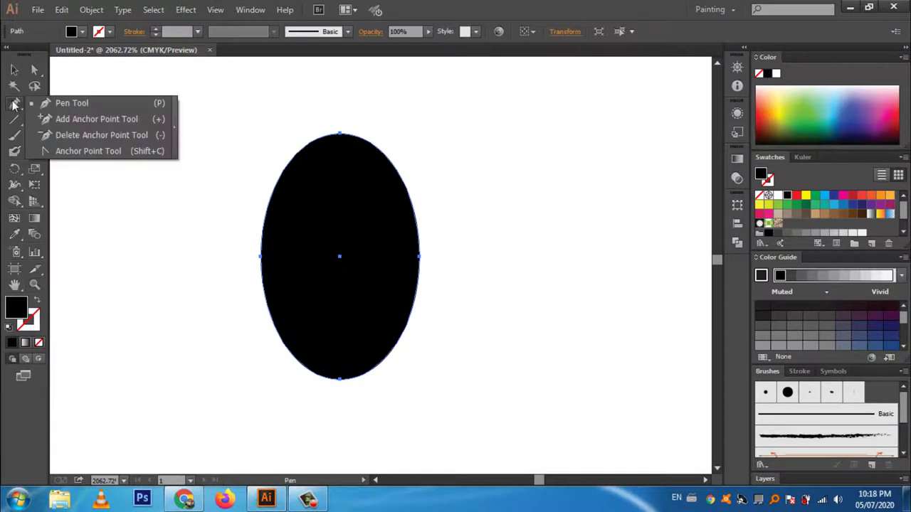
left_click(59, 151)
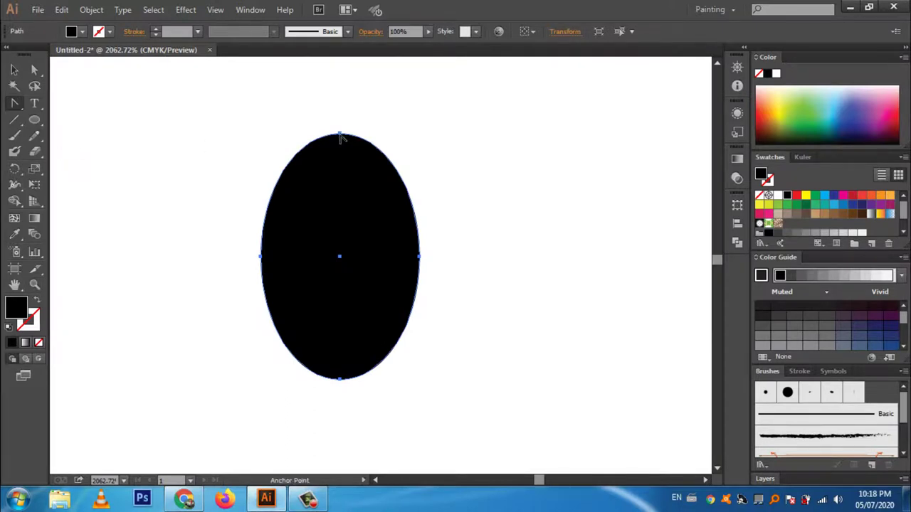
left_click(339, 134)
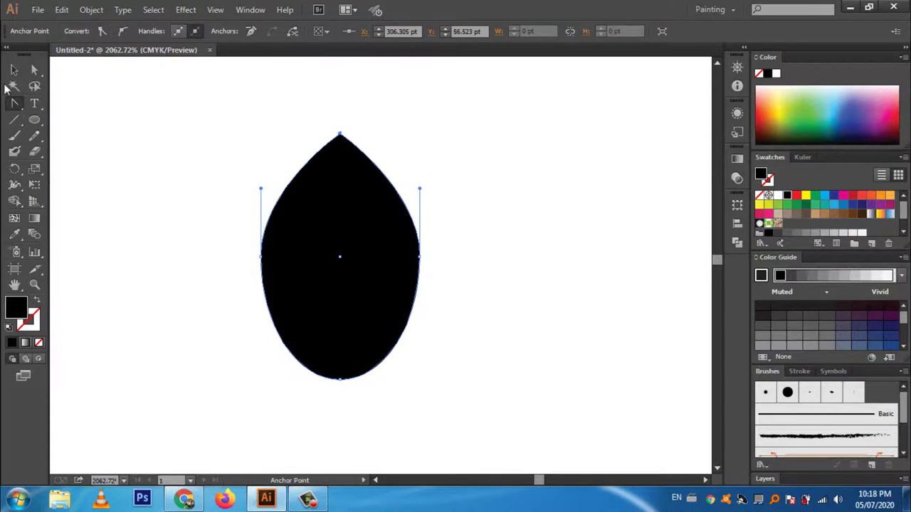
left_click(18, 108)
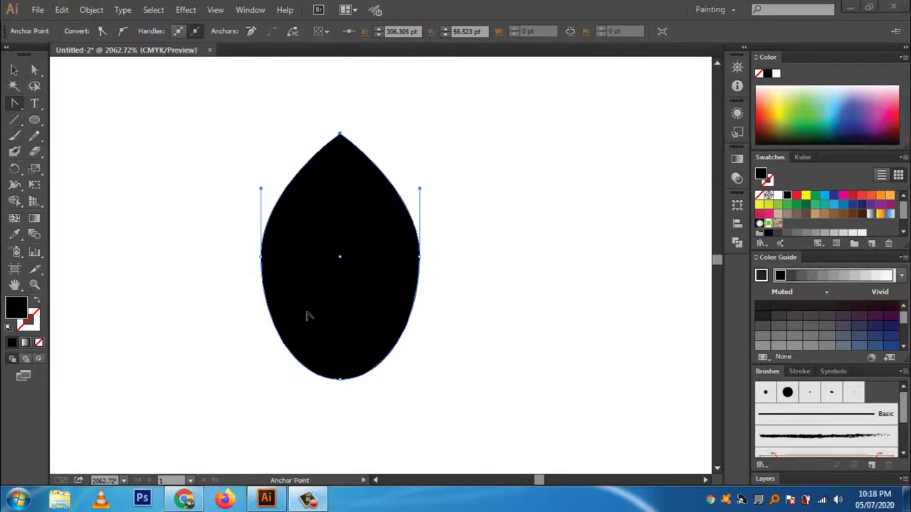
left_click(340, 379)
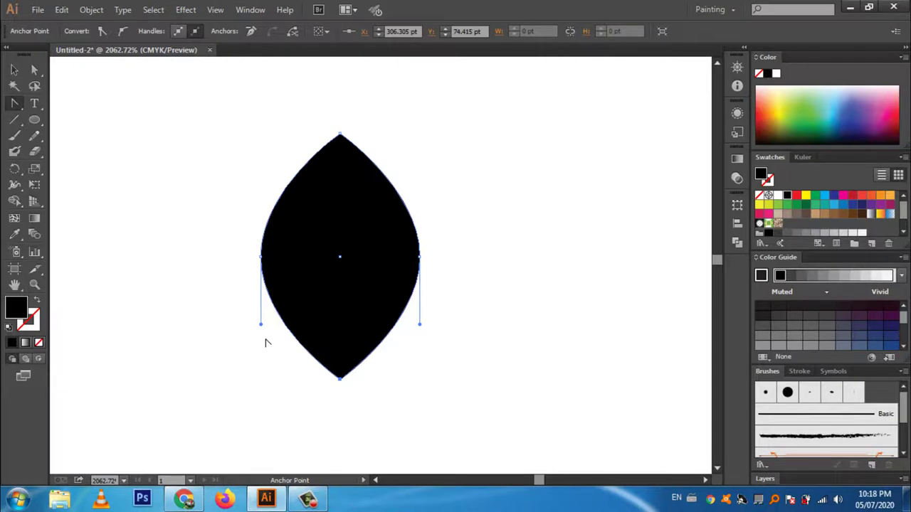
key("ctrl")
key("ctrl+z")
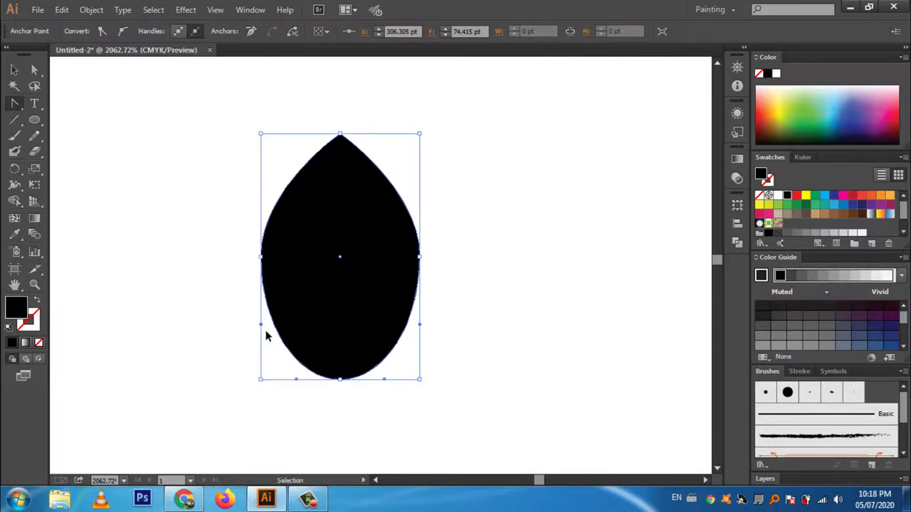
Raise the bottom anchor to flatten the leaf's rounded base
left_click(34, 69)
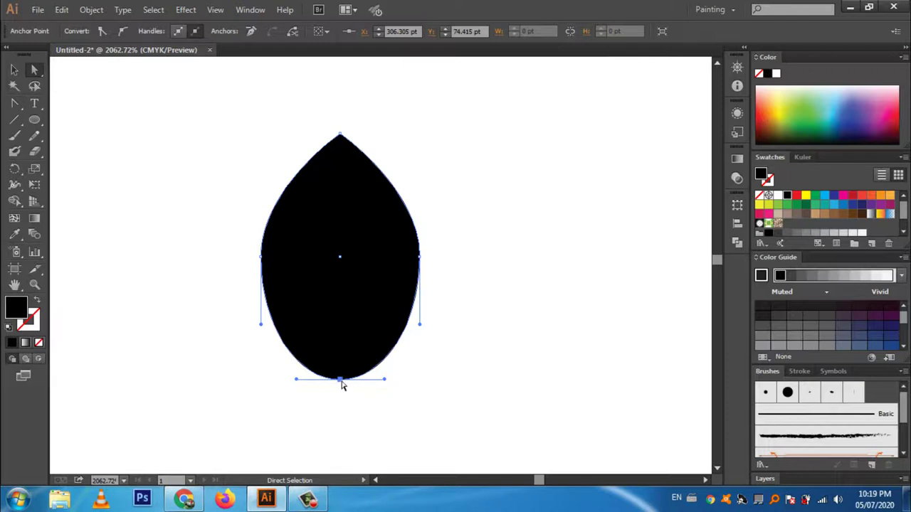
left_click_drag(340, 379, 338, 358)
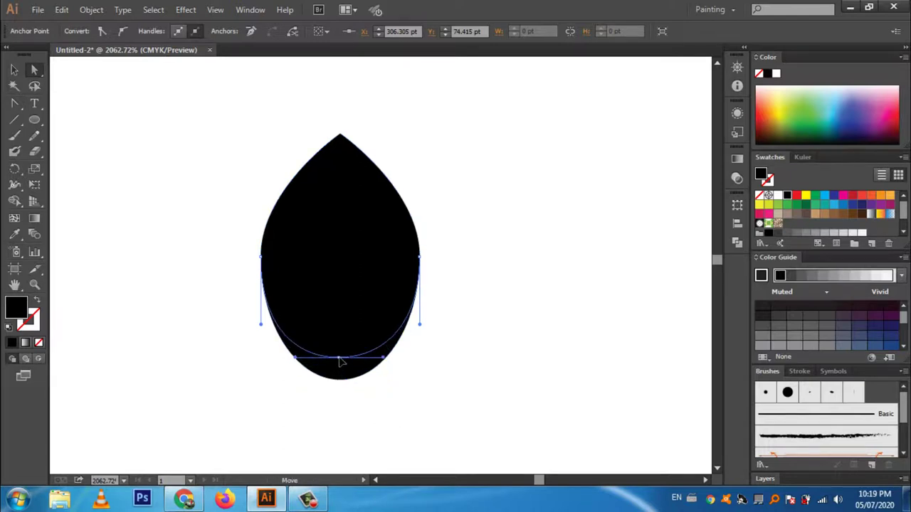
left_click(335, 385)
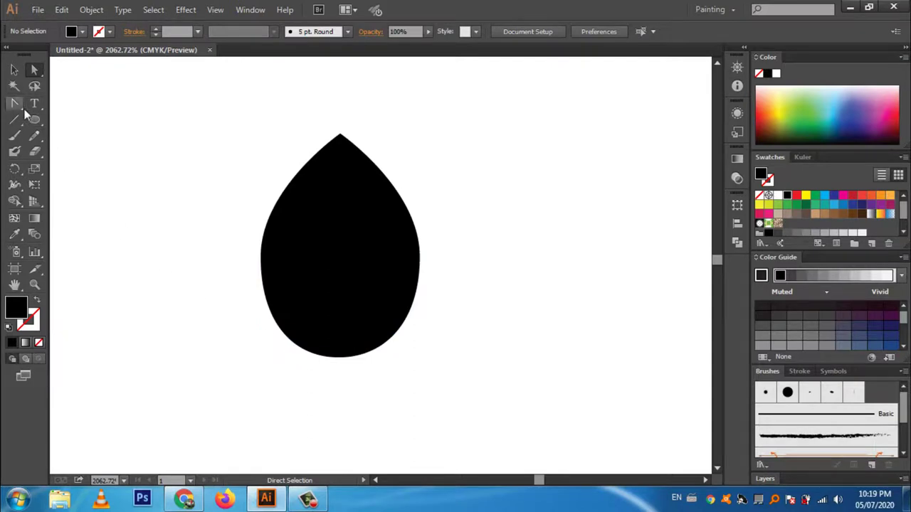
left_click(17, 105)
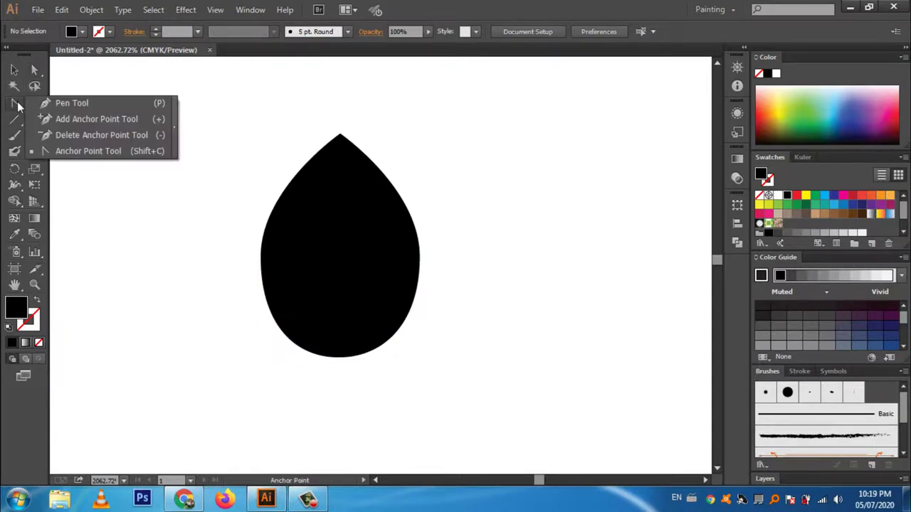
Draw a triangle with the Pen Tool overlapping the leaf's base
left_click(78, 105)
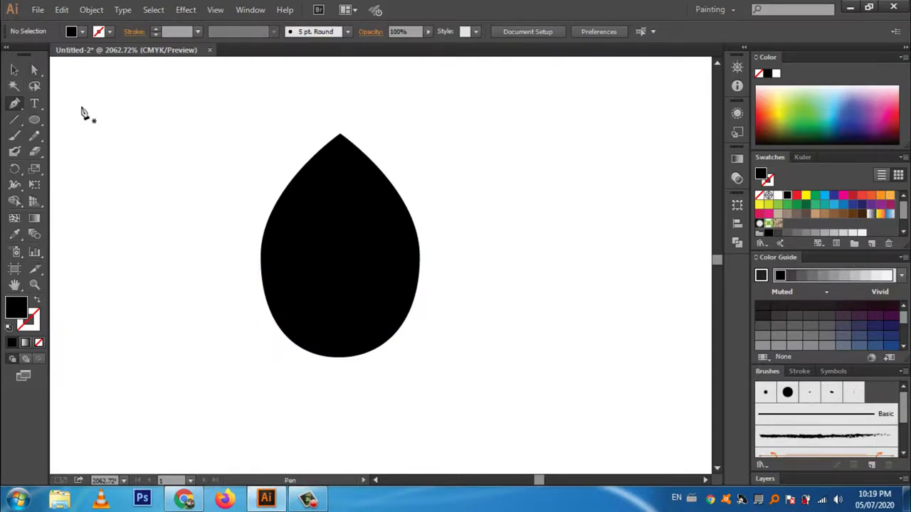
left_click(309, 369)
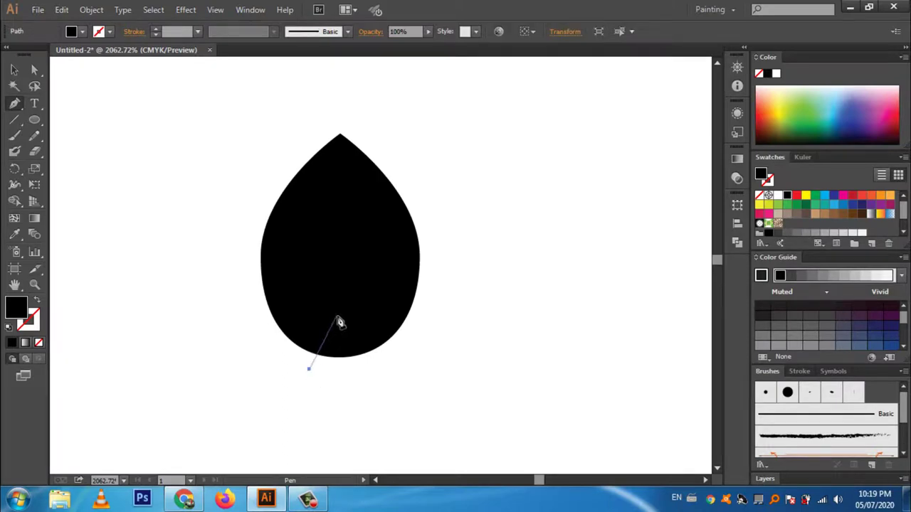
left_click_drag(339, 322, 338, 309)
left_click_drag(338, 317, 368, 375)
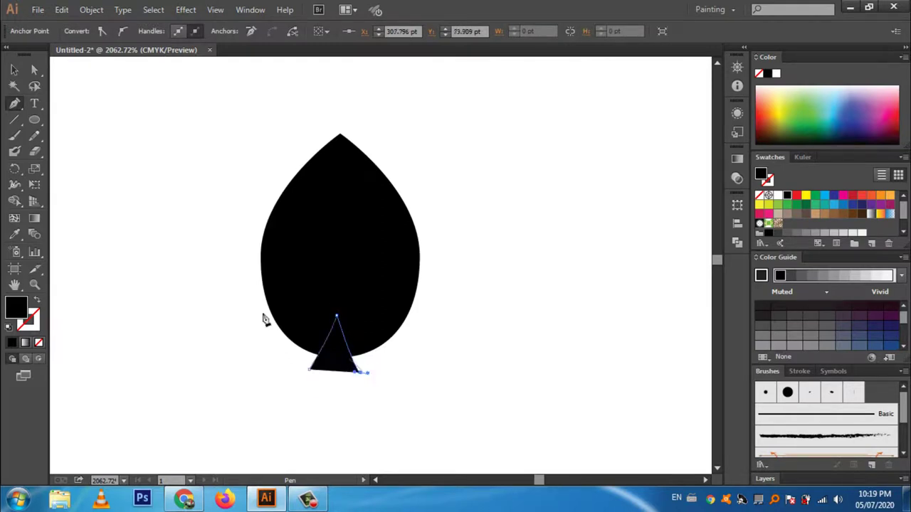
Subtract the triangle from the leaf with Pathfinder Minus Front
left_click(15, 71)
left_click_drag(203, 259, 400, 361)
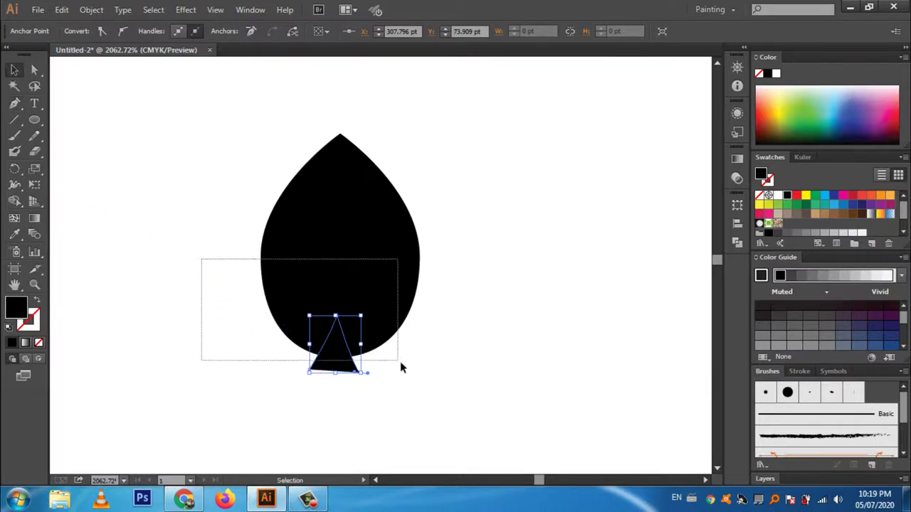
left_click(737, 242)
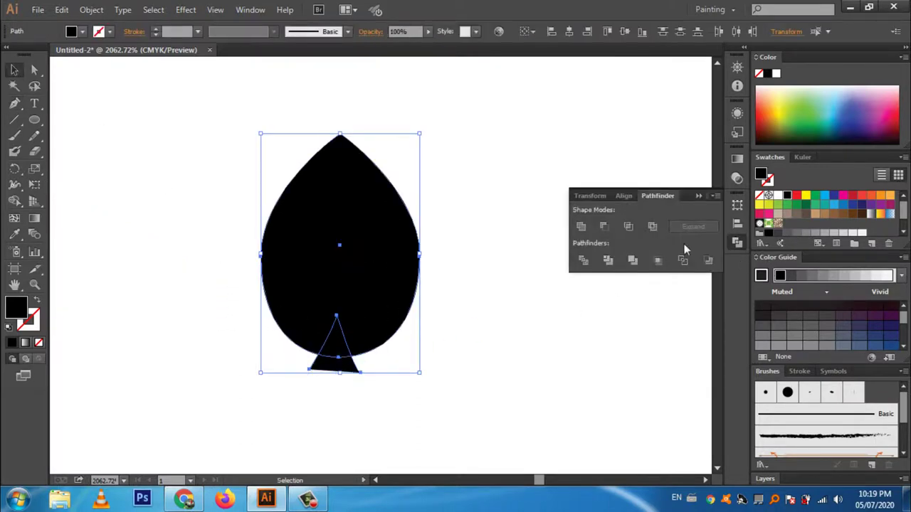
left_click(606, 226)
left_click(502, 338)
left_click(354, 210)
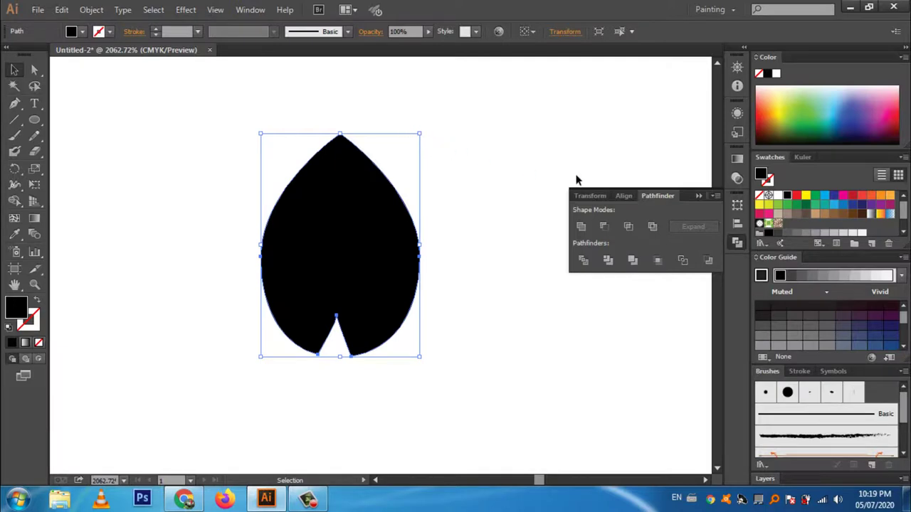
Close Pathfinder and rotate the notched leaf 90° so it lies sideways
left_click(699, 196)
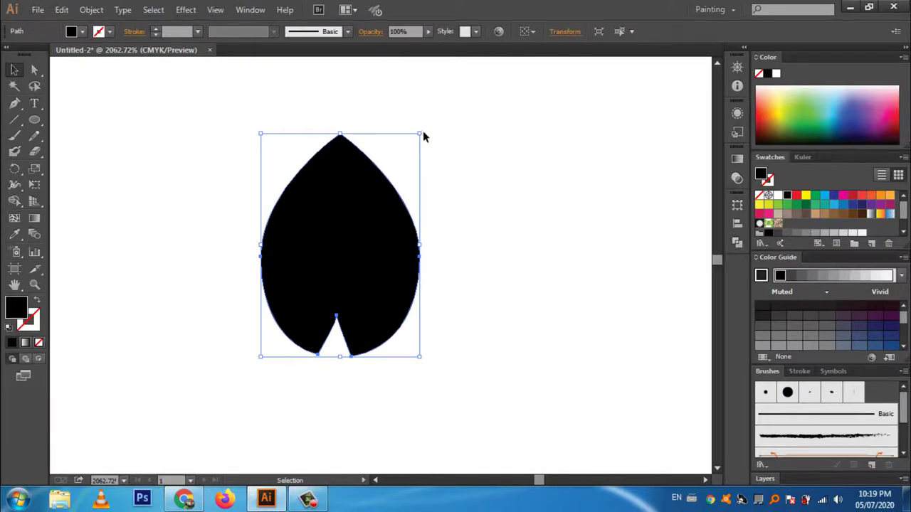
key("ctrl+shift+b")
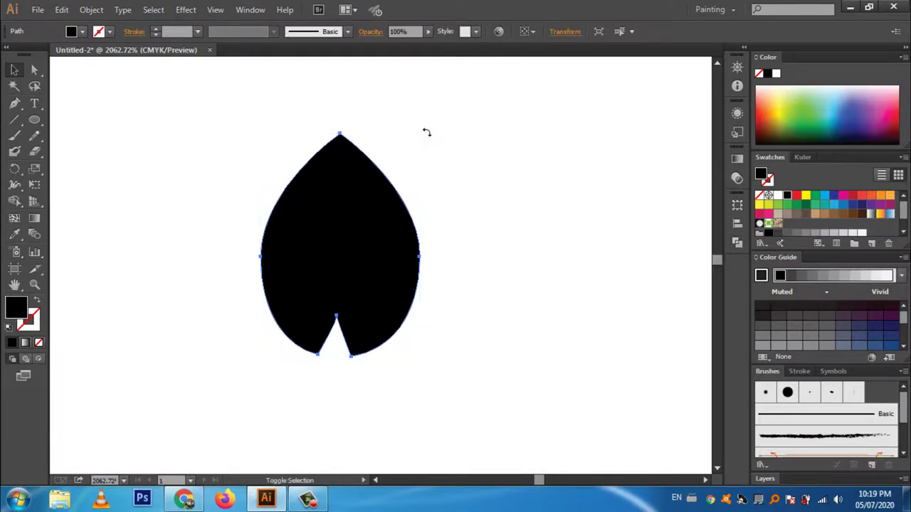
left_click_drag(460, 167, 503, 204)
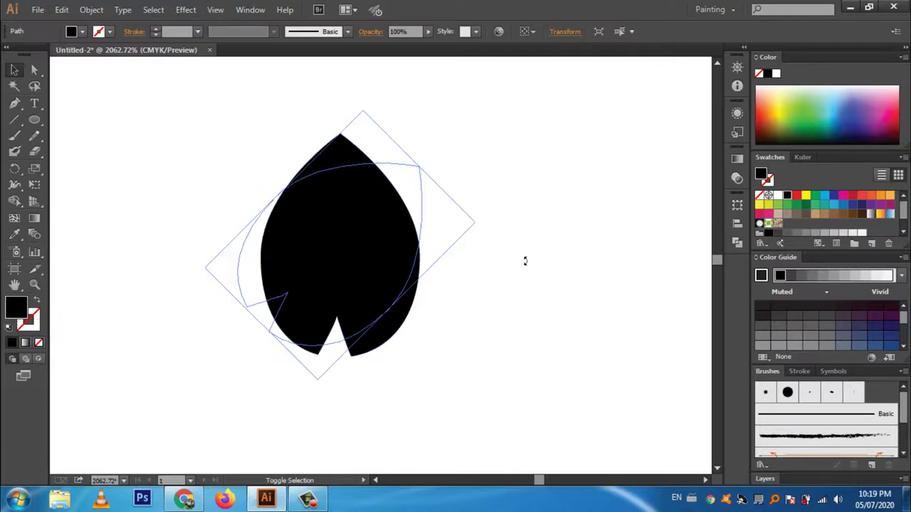
mouse_move(525, 261)
left_mouse_down()
mouse_move(540, 301)
mouse_move(486, 309)
left_mouse_up()
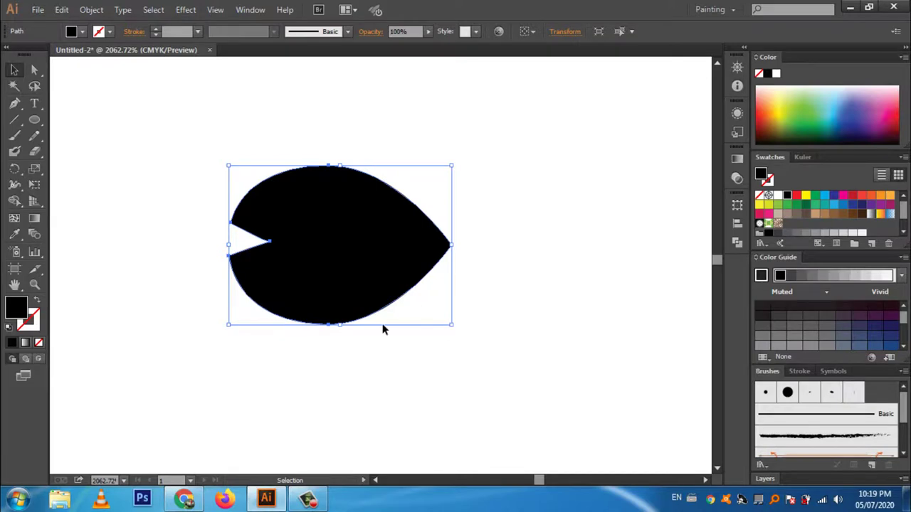
Zoom out and move the sideways leaf onto the stem's thin right tip
key("a")
key("ctrl+minus")
key("ctrl+minus")
key("ctrl+minus")
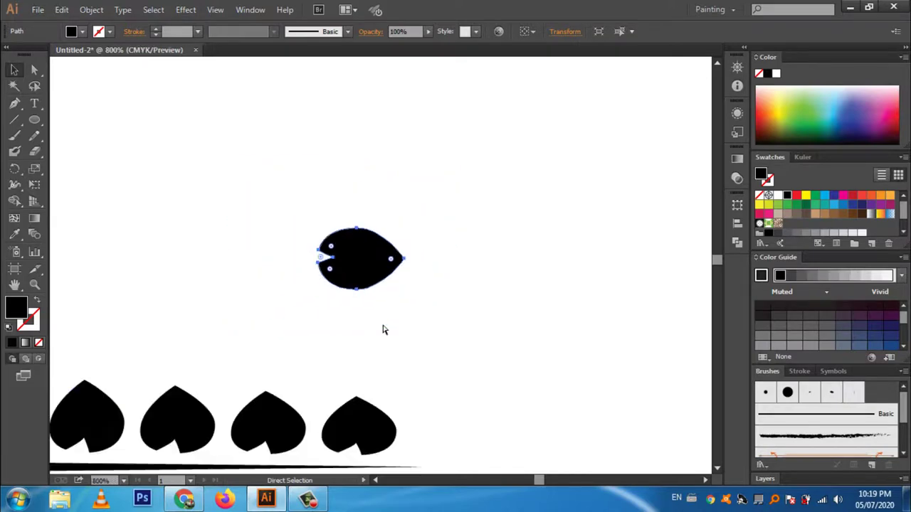
key("ctrl+minus")
key("v")
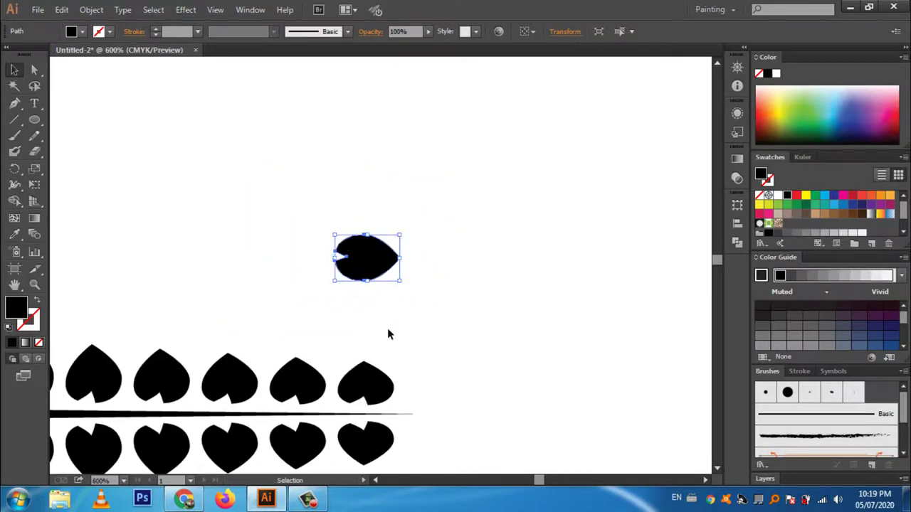
left_click_drag(376, 269, 449, 425)
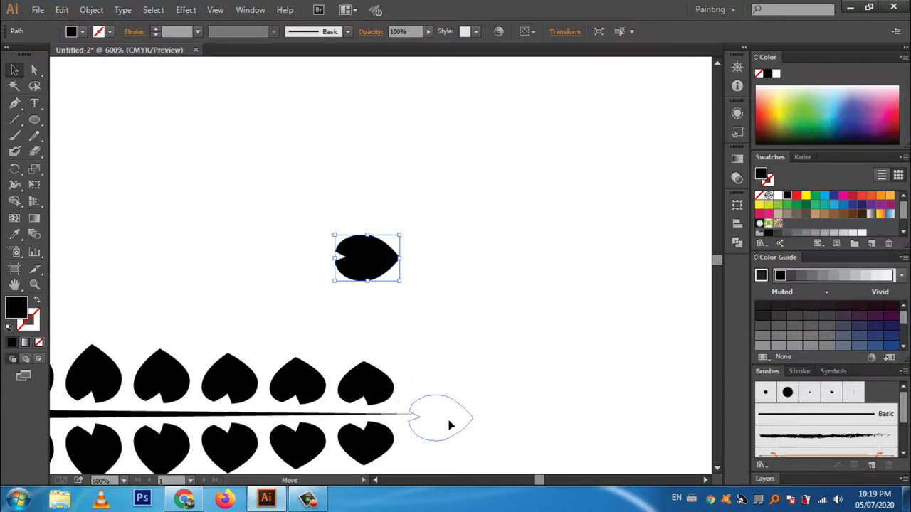
left_click_drag(448, 425, 450, 420)
left_click(533, 403)
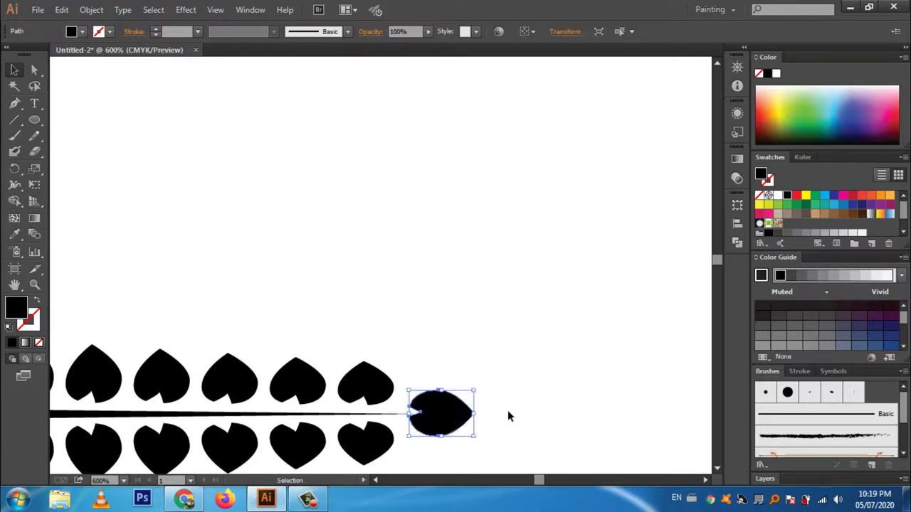
left_click(556, 397)
Group all the leaf branch pieces, including the tip leaf, and nudge the group slightly right
key("ctrl+minus")
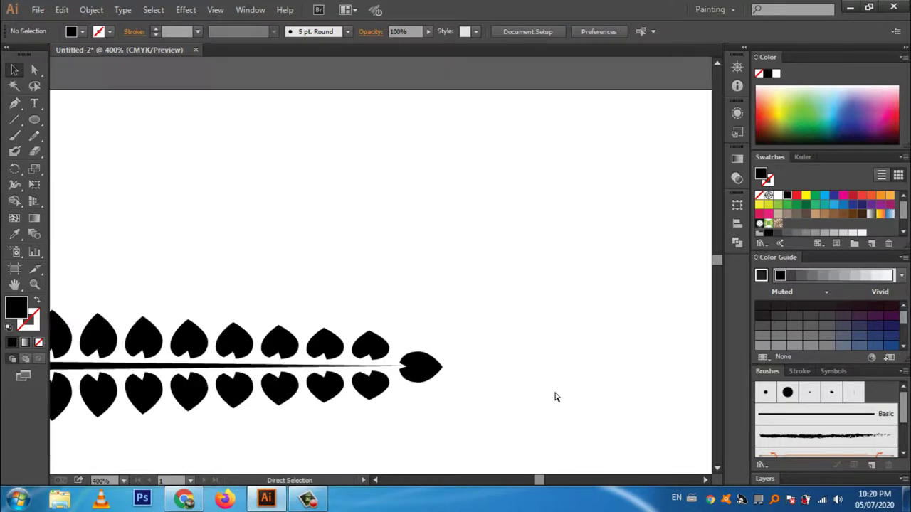
key("ctrl+minus")
key("ctrl+minus")
key("ctrl+minus")
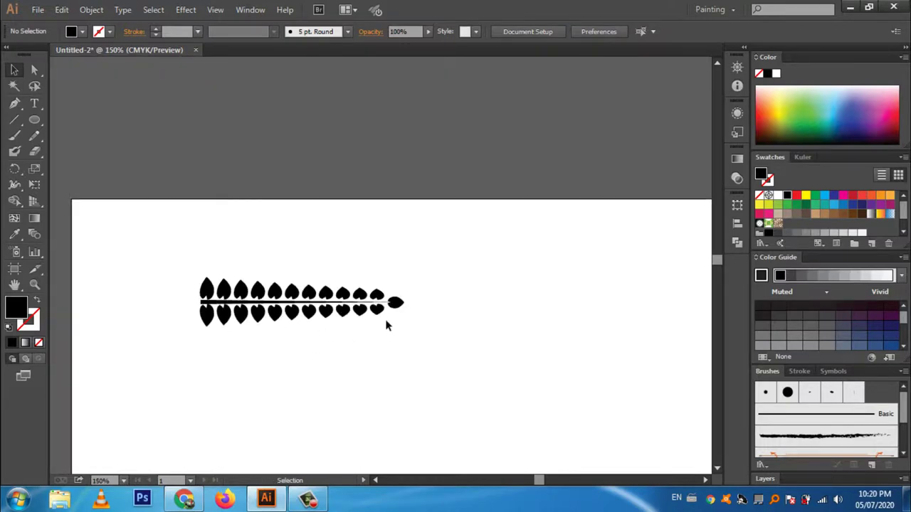
left_click_drag(158, 254, 429, 348)
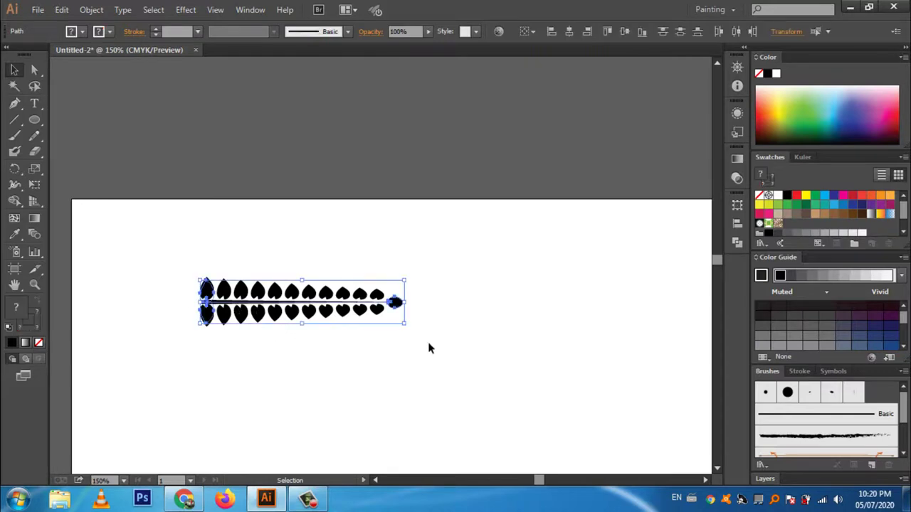
right_click(207, 296)
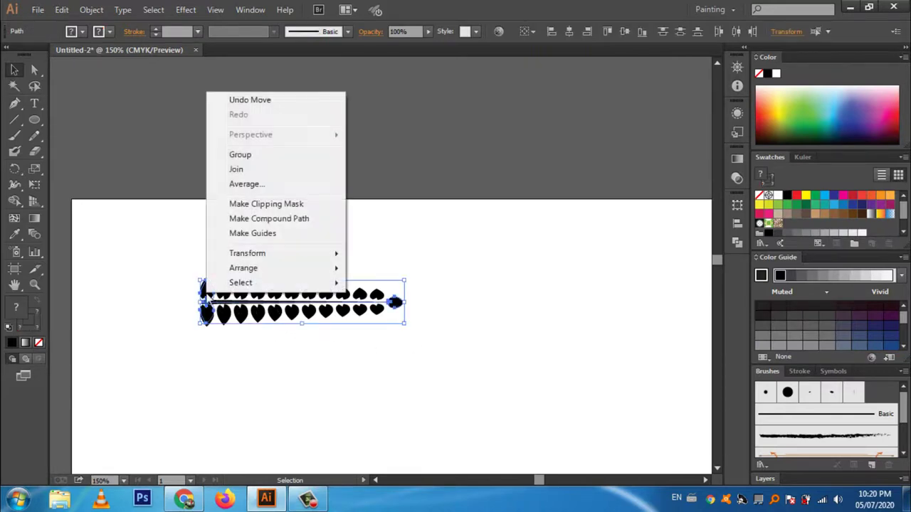
left_click(251, 156)
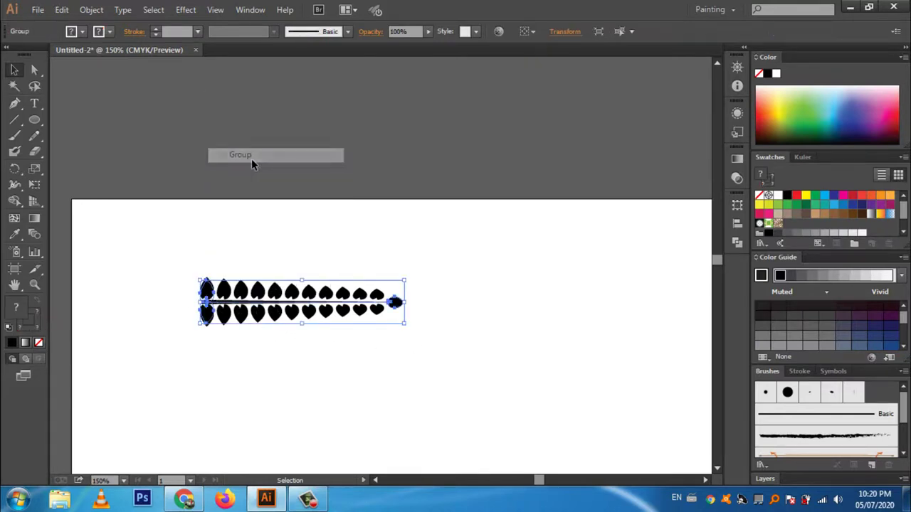
left_click(417, 350)
mouse_move(267, 297)
left_mouse_down()
mouse_move(349, 233)
mouse_move(283, 318)
left_mouse_up()
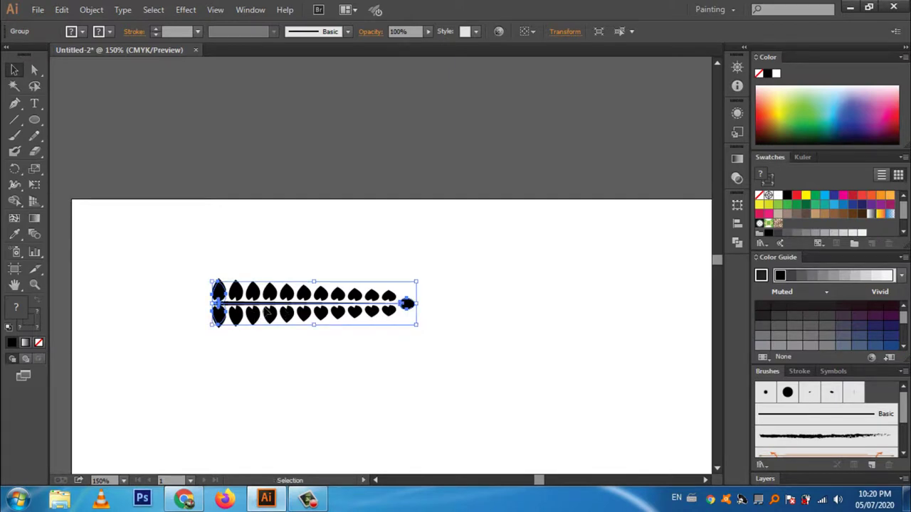
left_click(347, 263)
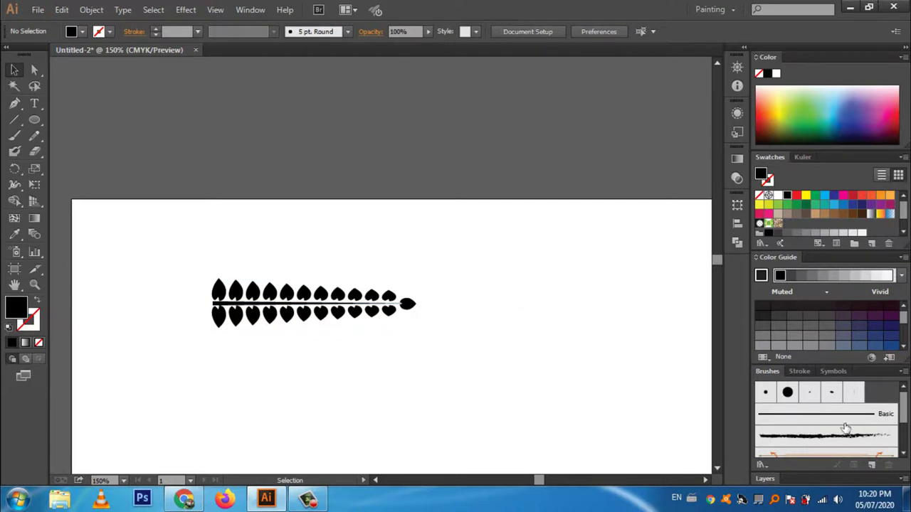
Save the grouped leaf branch as a new art brush, Art Brush 1, with default options
left_click_drag(271, 313, 802, 433)
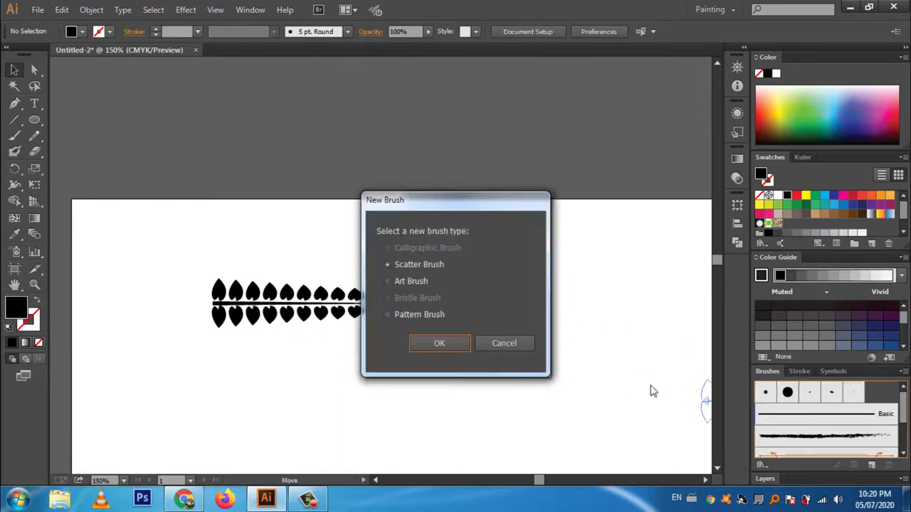
left_click(395, 284)
left_click(438, 344)
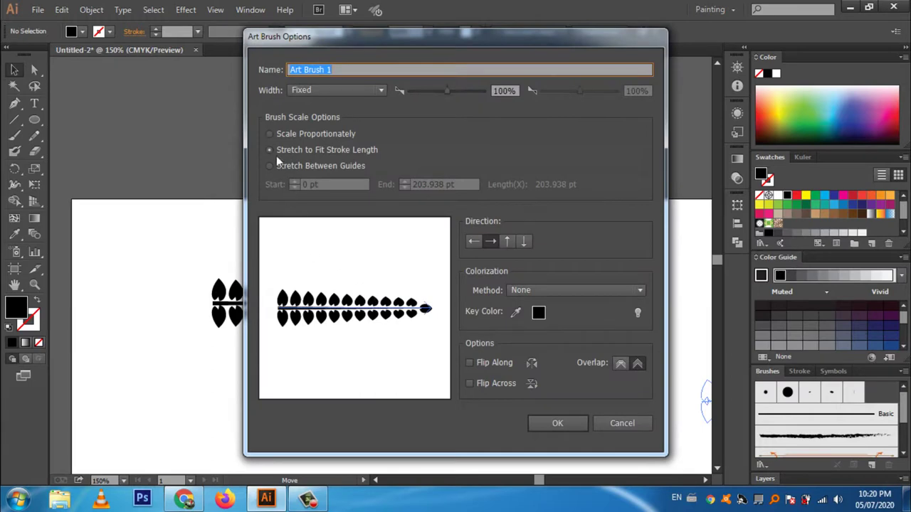
left_click(559, 424)
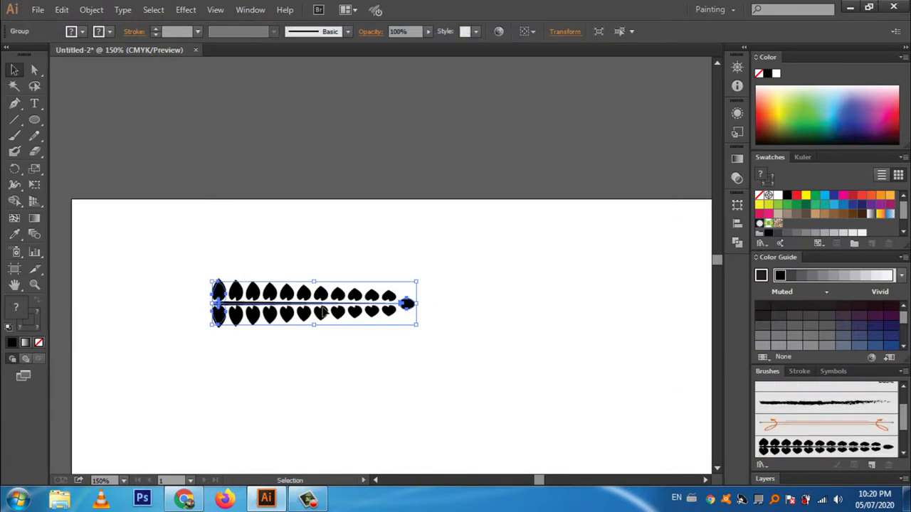
Delete the leaf branch artwork, then zoom in and pan across the empty artboard
key("Delete")
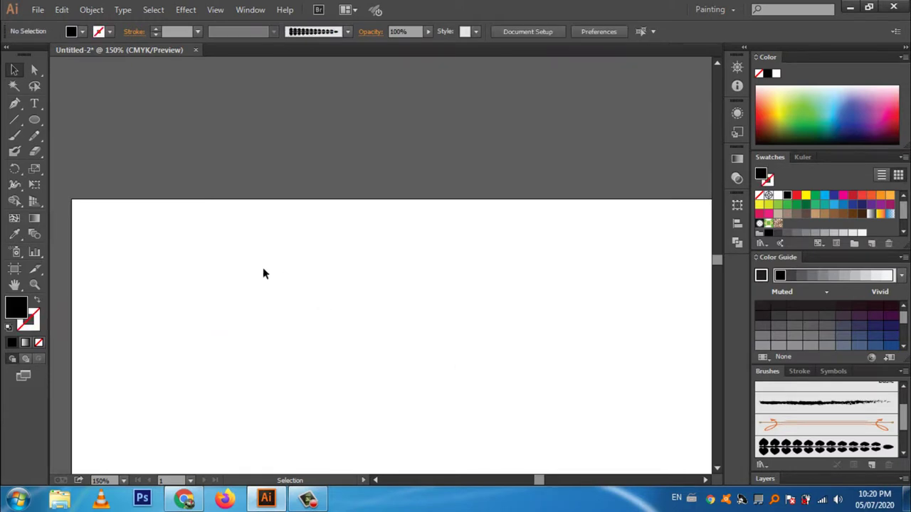
left_click(34, 119)
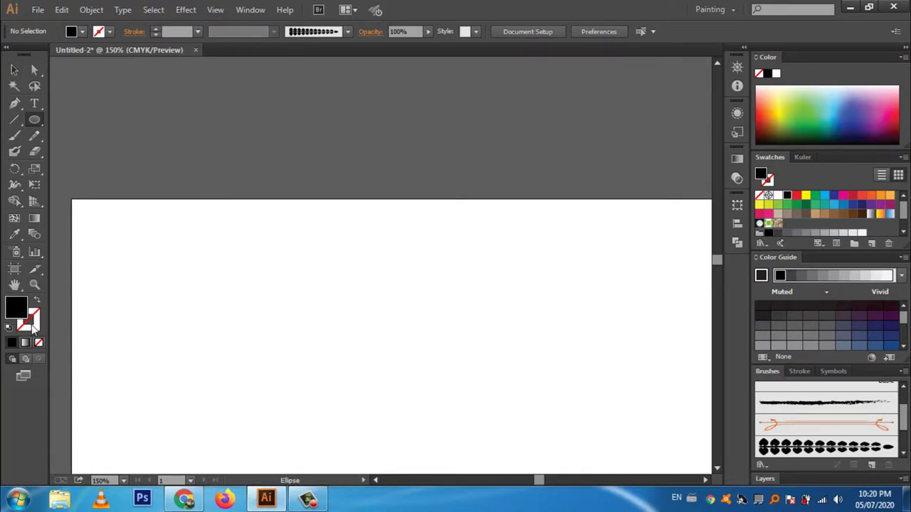
left_click(34, 285)
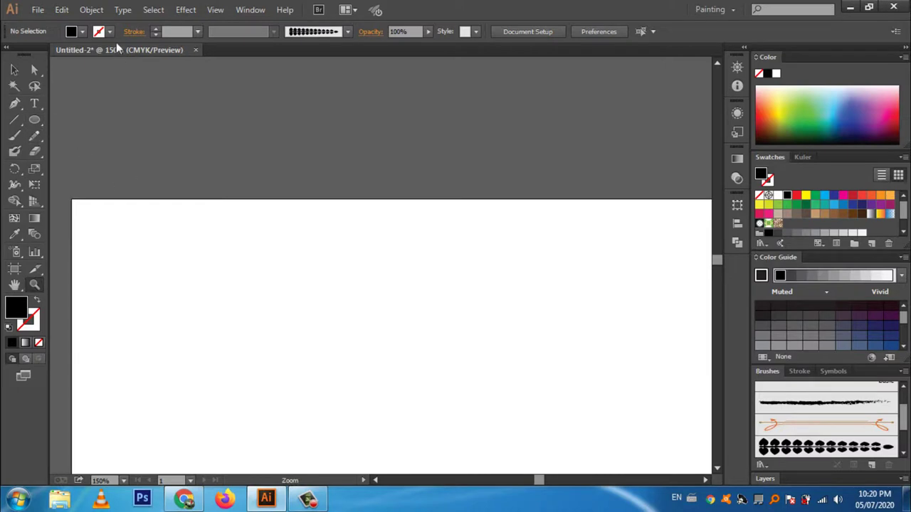
left_click(190, 250)
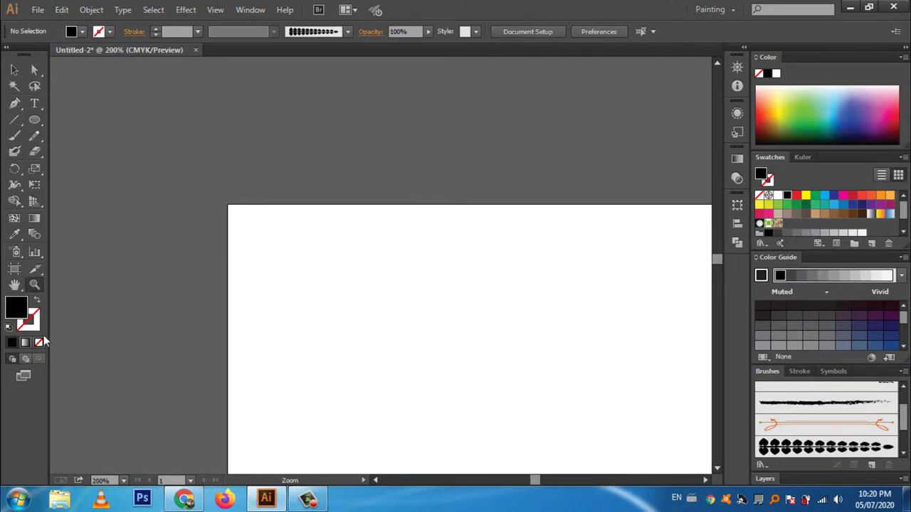
right_click(346, 279)
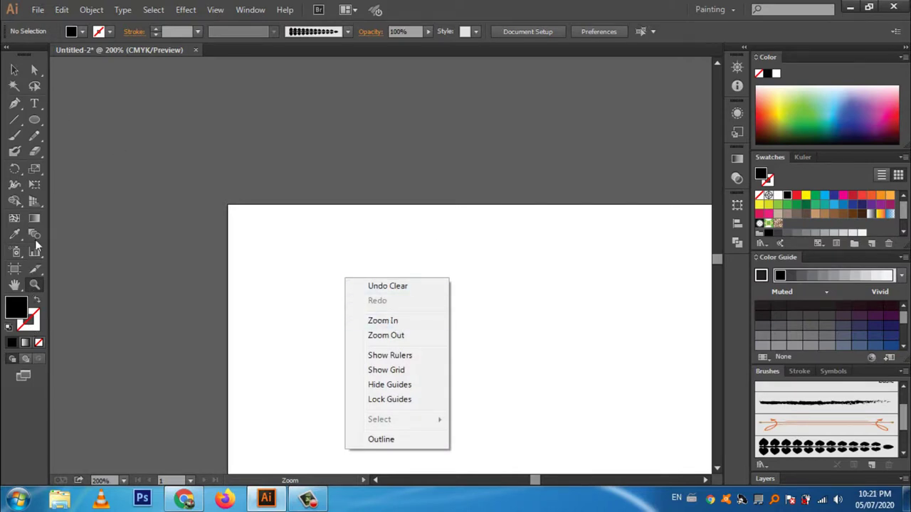
left_click(34, 286)
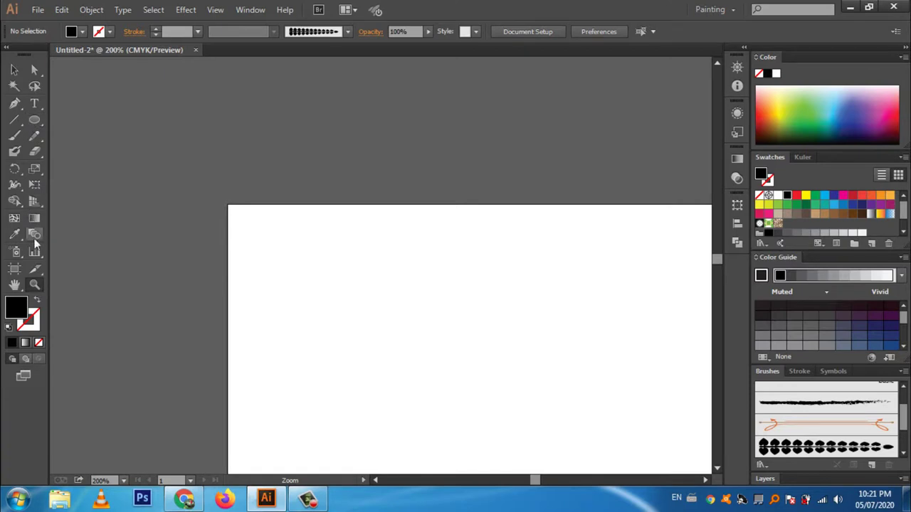
left_click(14, 285)
left_click_drag(377, 320, 252, 188)
left_click_drag(392, 236, 326, 179)
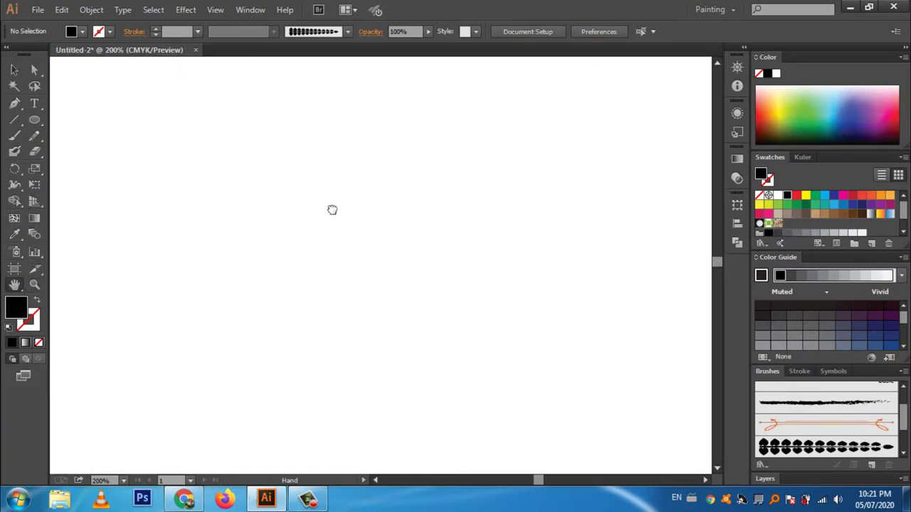
Adjust the zoom until the whole blank artboard fits in view
left_click(34, 285)
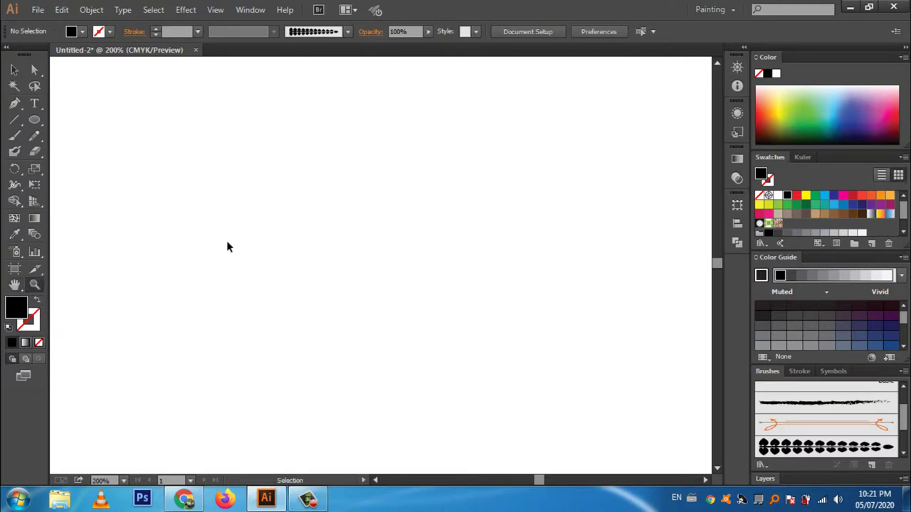
key("ctrl+minus")
key("ctrl+minus")
key("ctrl+minus")
key("ctrl+minus")
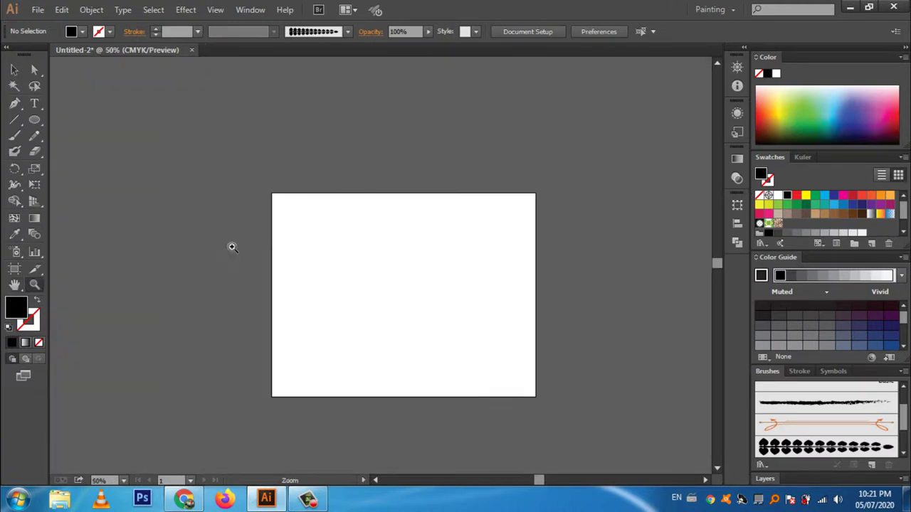
key("ctrl+minus")
key("ctrl+plus")
key("ctrl+plus")
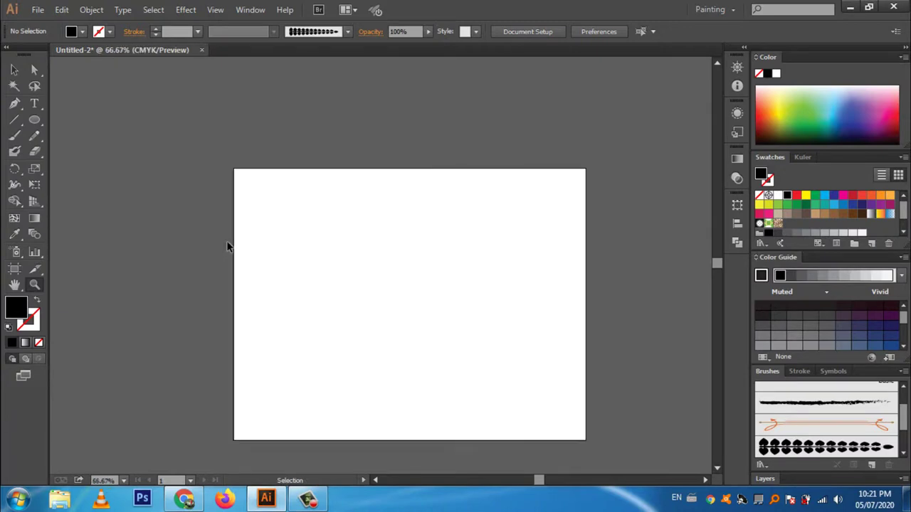
key("ctrl+plus")
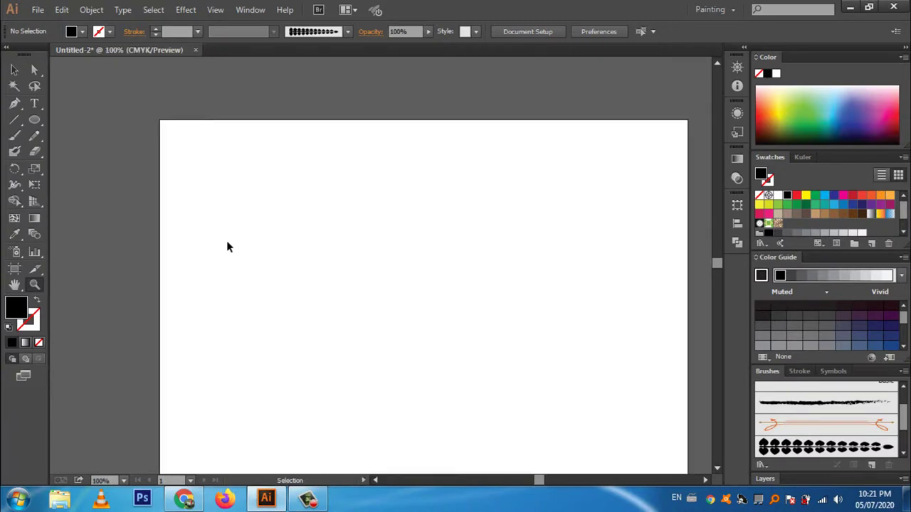
key("ctrl+minus")
key("ctrl+minus")
key("ctrl+plus")
key("ctrl+plus")
key("ctrl+minus")
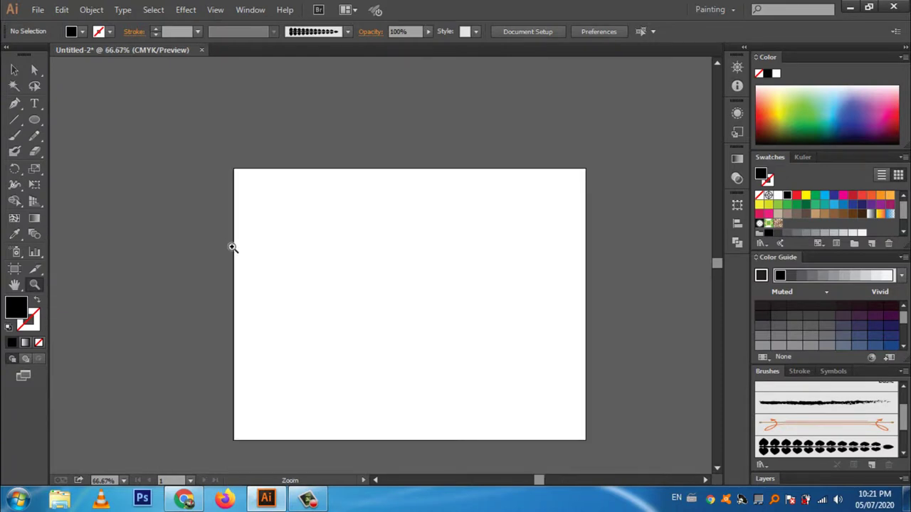
left_click(35, 120)
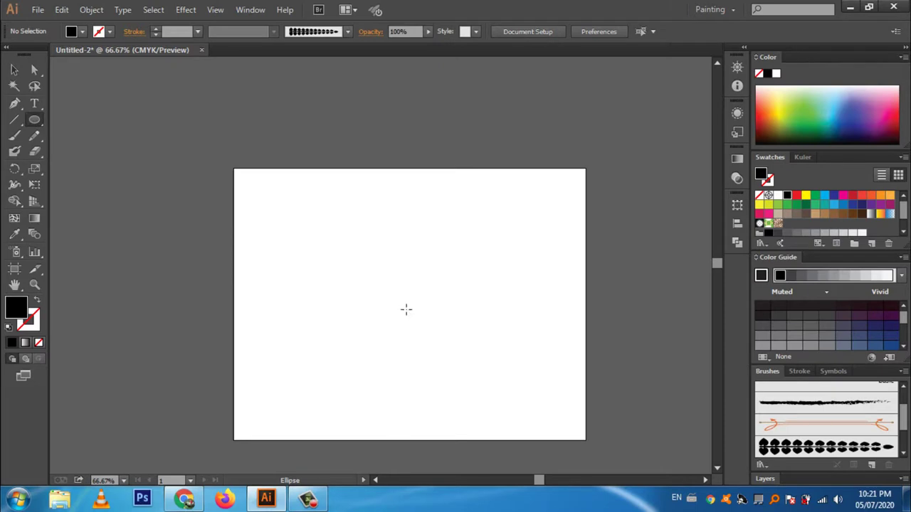
Draw a large circle with the Ellipse tool and move it to the artboard centre
left_click_drag(400, 303, 505, 442)
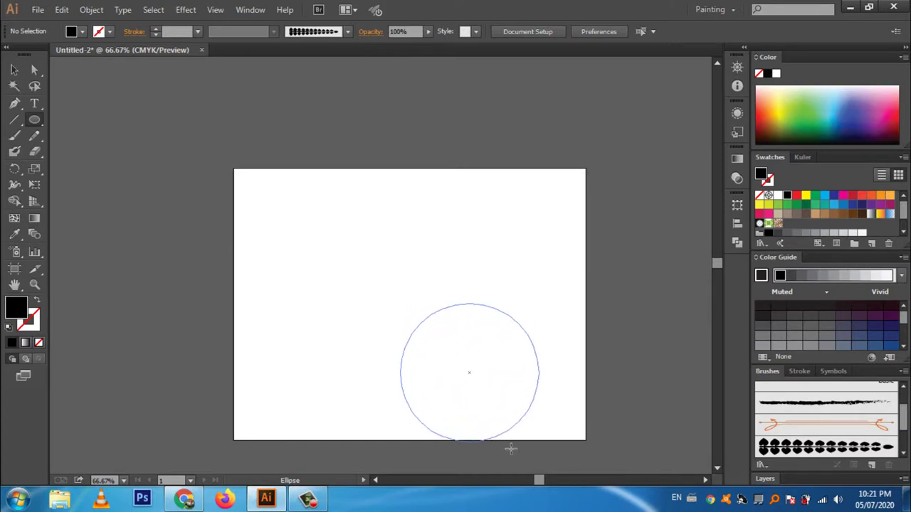
left_click_drag(505, 442, 517, 453)
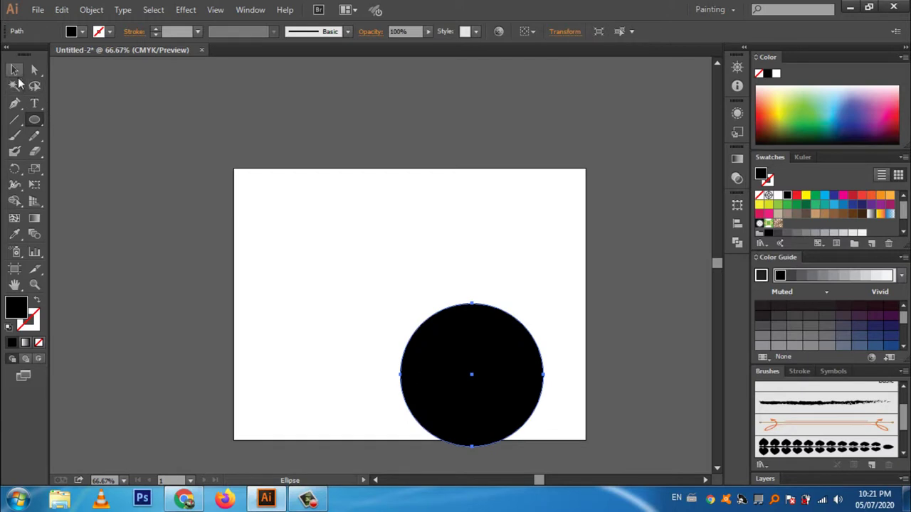
left_click(14, 69)
left_click_drag(476, 385, 400, 293)
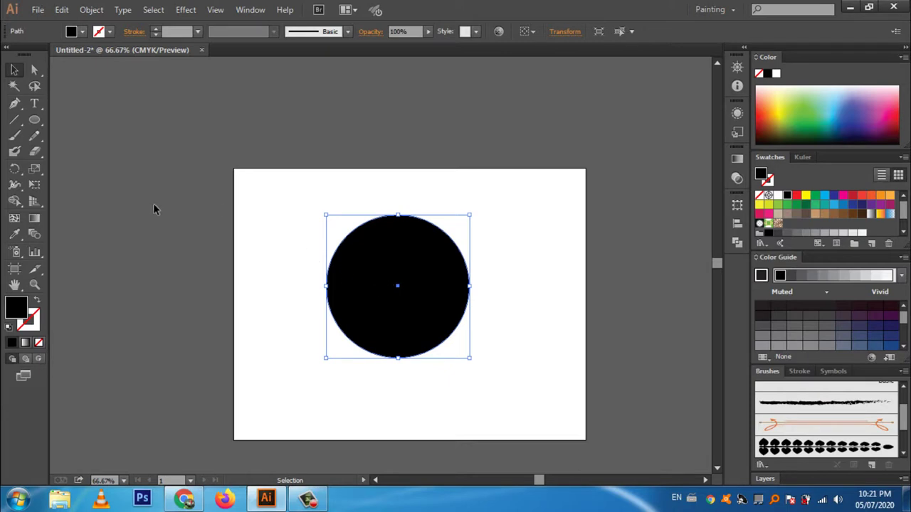
Give the circle no fill and a black stroke
left_click(83, 33)
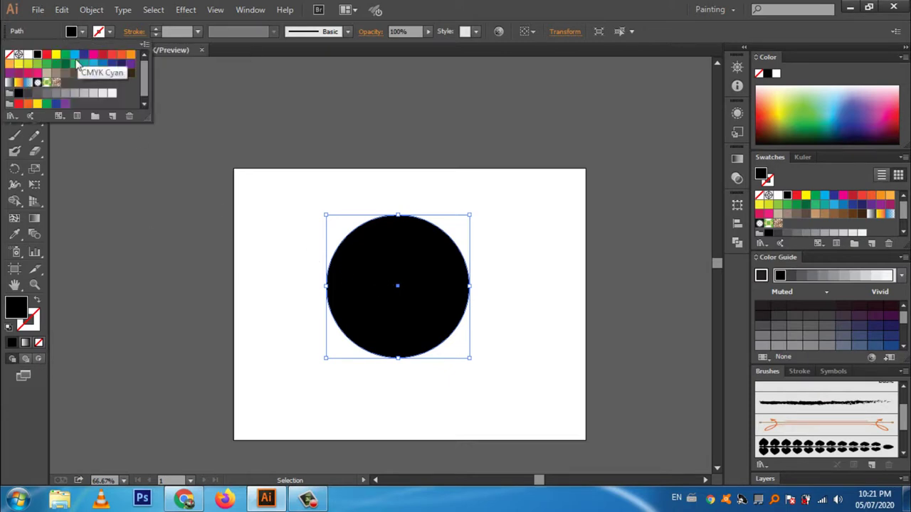
left_click(19, 56)
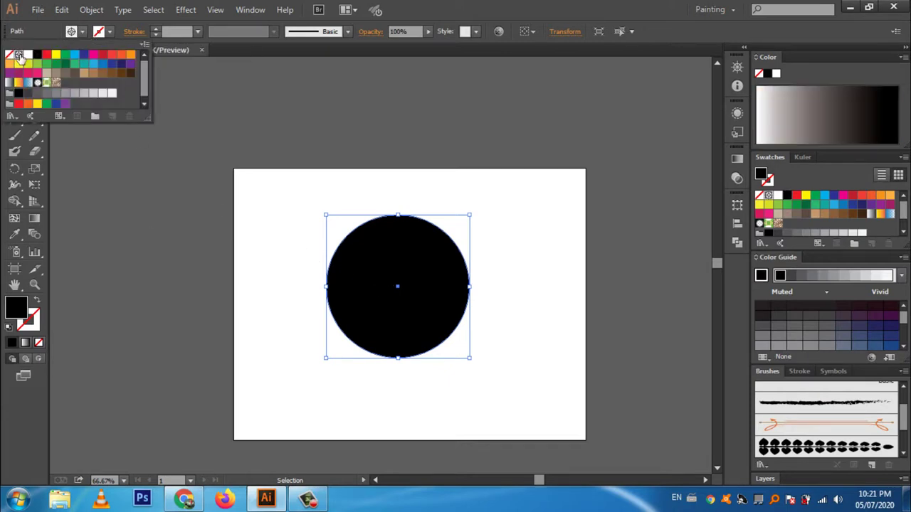
left_click(10, 55)
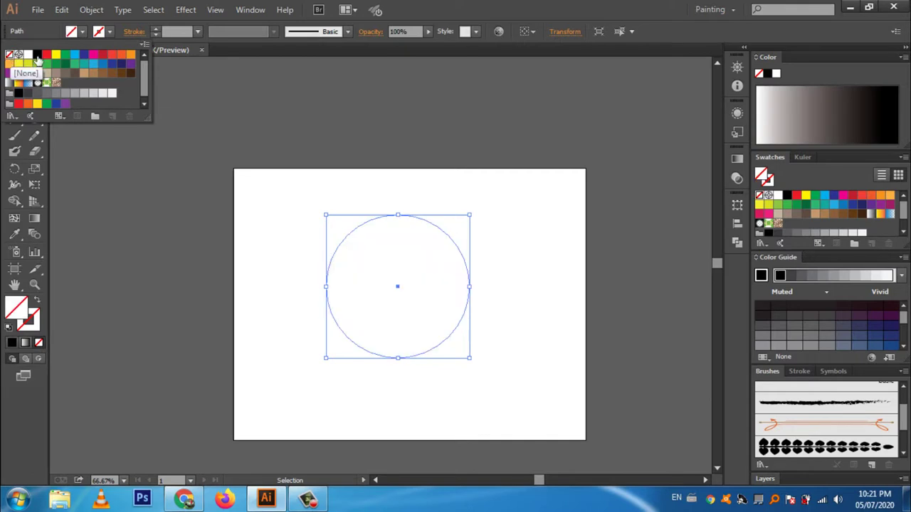
left_click(111, 33)
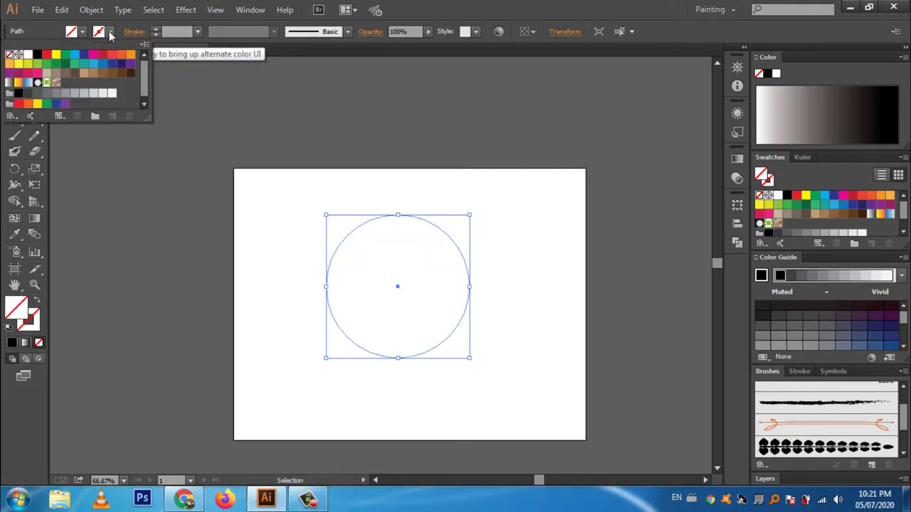
left_click(37, 54)
left_click(124, 135)
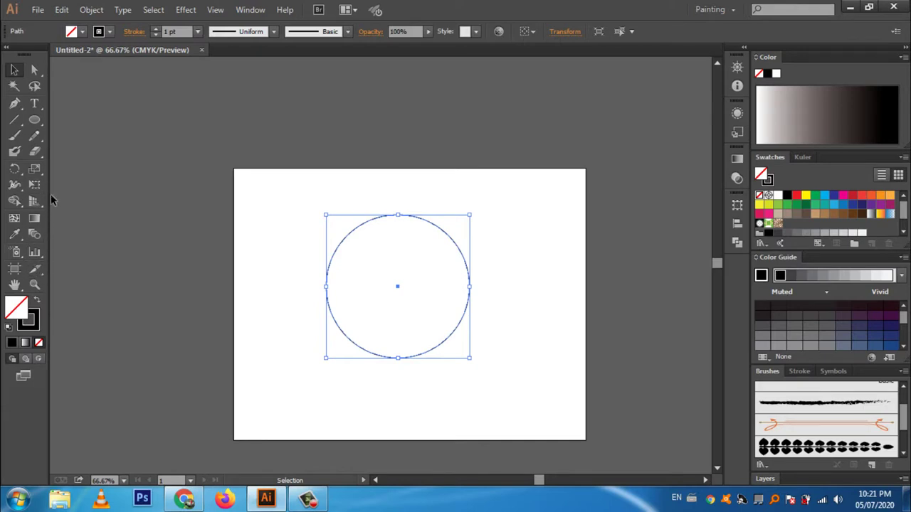
Cut the circle at its top and bottom points with the Scissors tool
left_click(40, 158)
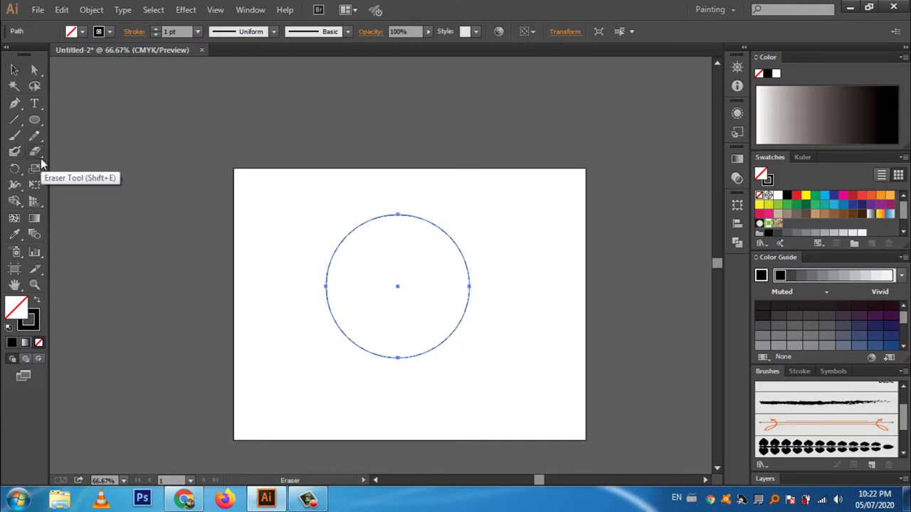
left_click(41, 158)
left_click(85, 167)
left_click(402, 220)
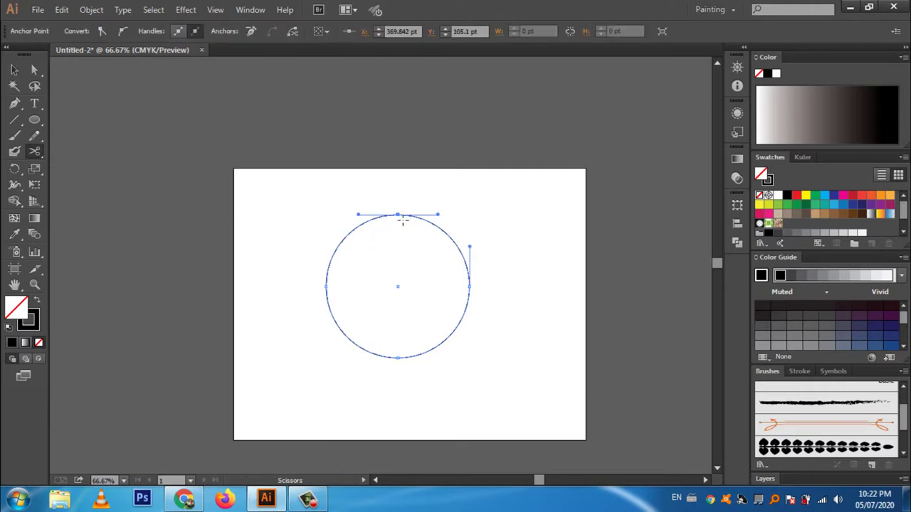
left_click(403, 365)
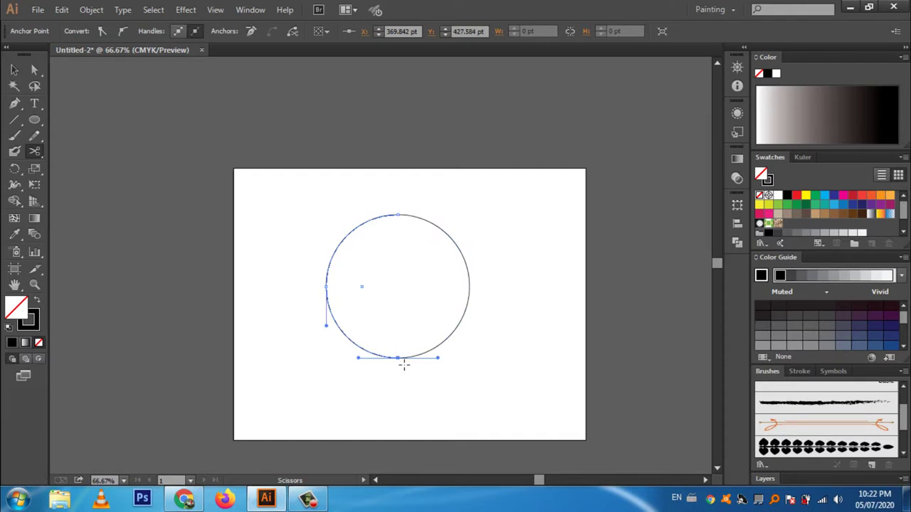
Select the left half-arc and nudge it two steps left
left_click(14, 69)
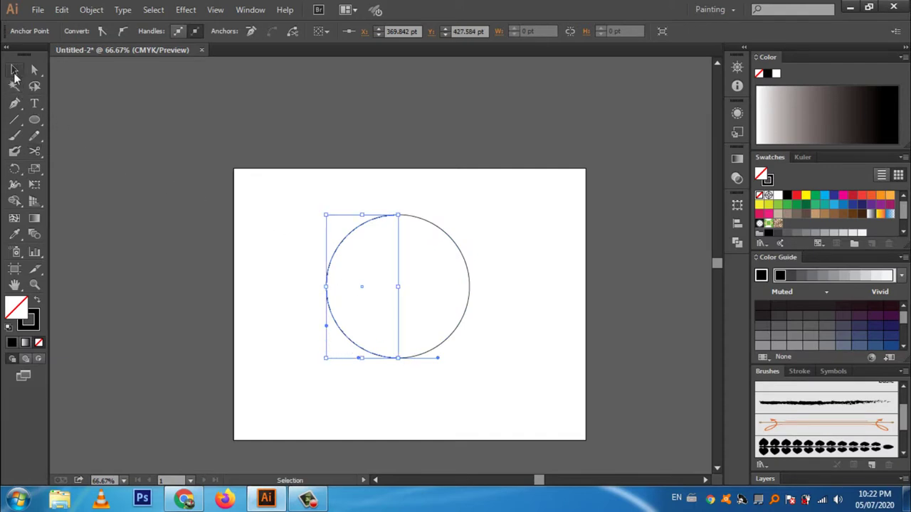
left_click(295, 248)
left_click(332, 268)
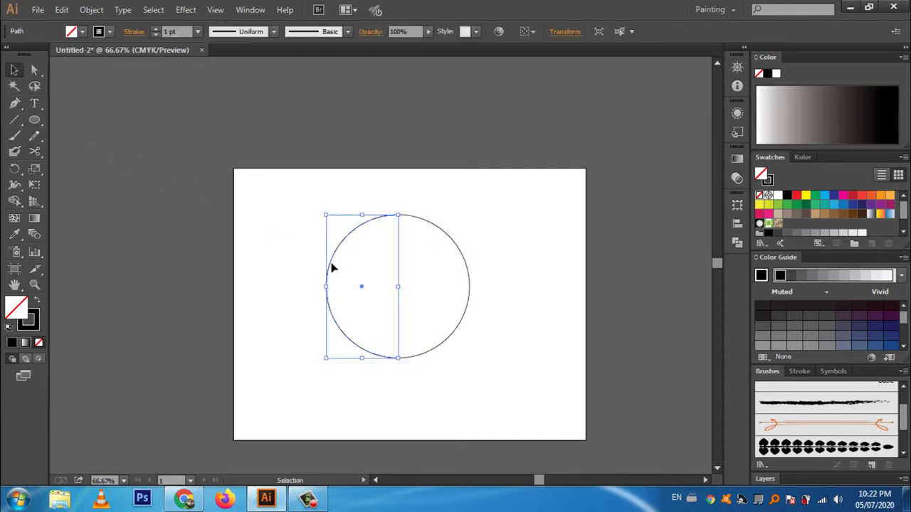
key("Left")
key("Left")
key("Left")
key("Left")
key("Left")
key("Left")
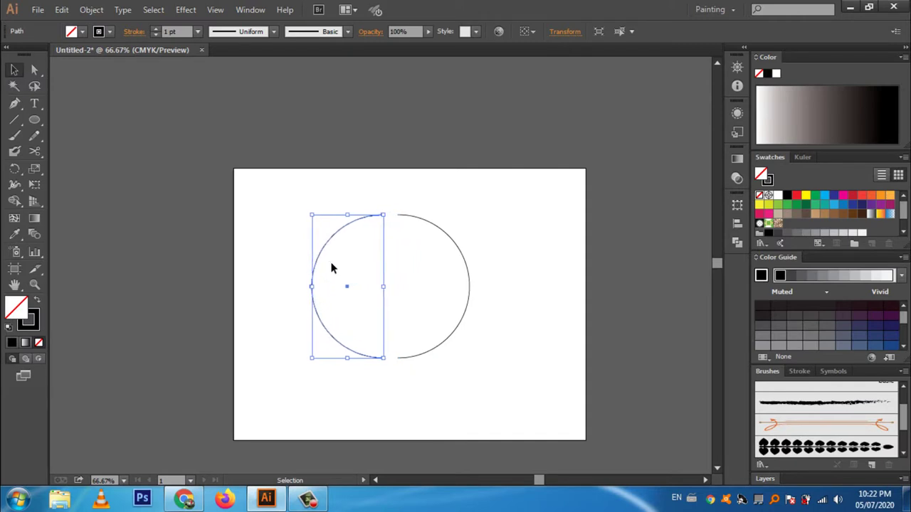
key("Left")
key("Left")
key("Left")
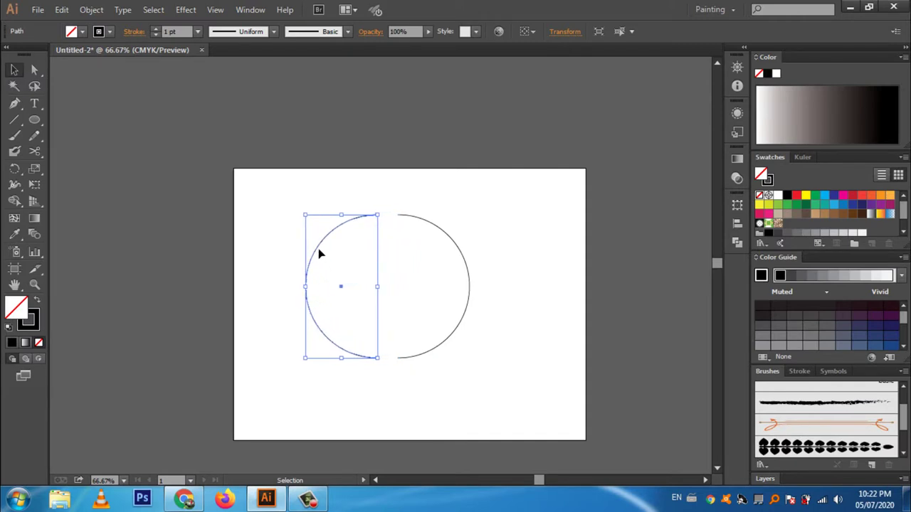
Apply Art Brush 1 to the left and right half-arcs, then deselect
left_click(818, 447)
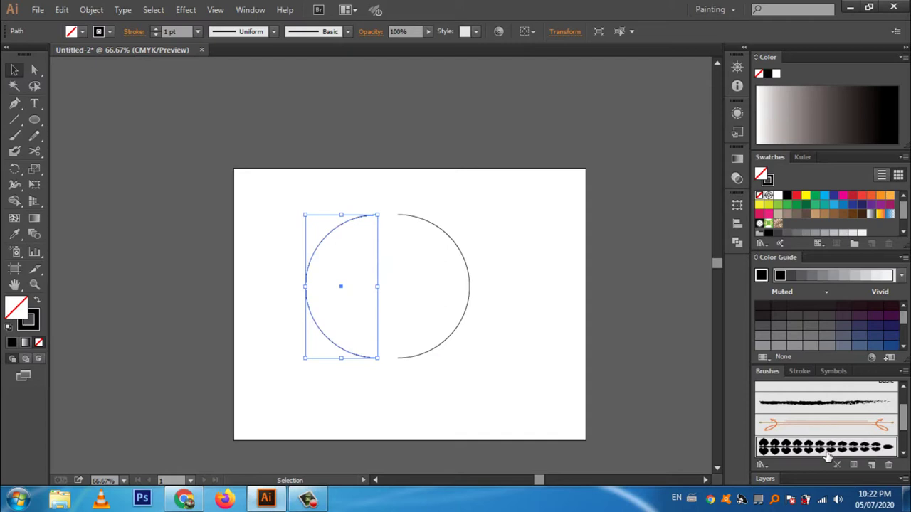
left_click(471, 286)
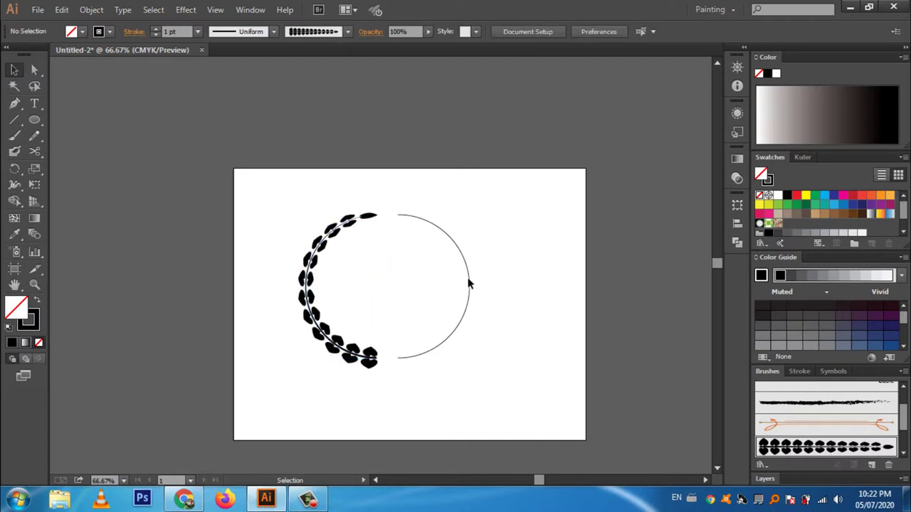
left_click(470, 286)
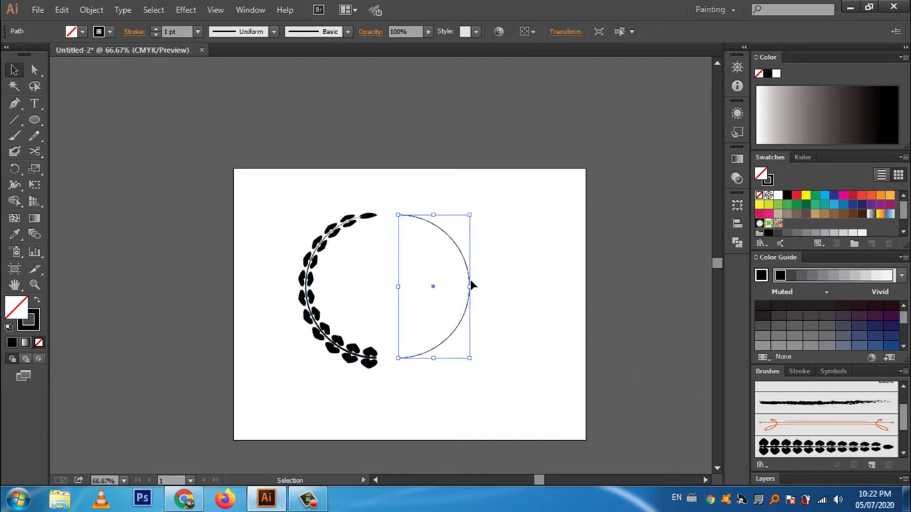
left_click(818, 447)
left_click(533, 298)
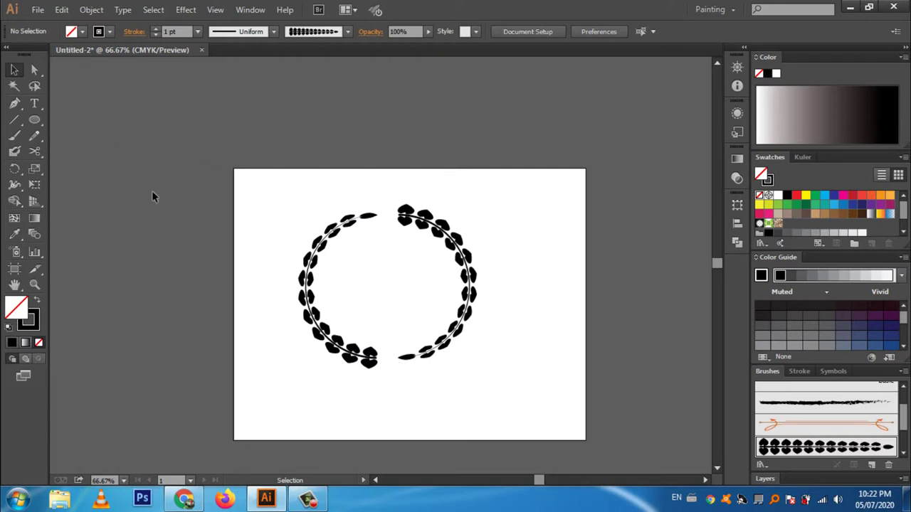
Reverse the right arc's direction from its top endpoint with the Pen tool, then reselect it
left_click(15, 105)
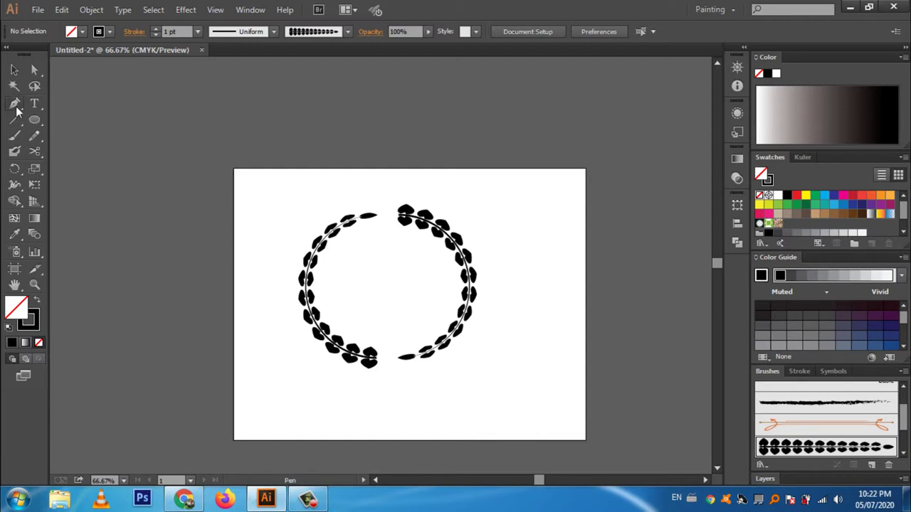
left_click(17, 107)
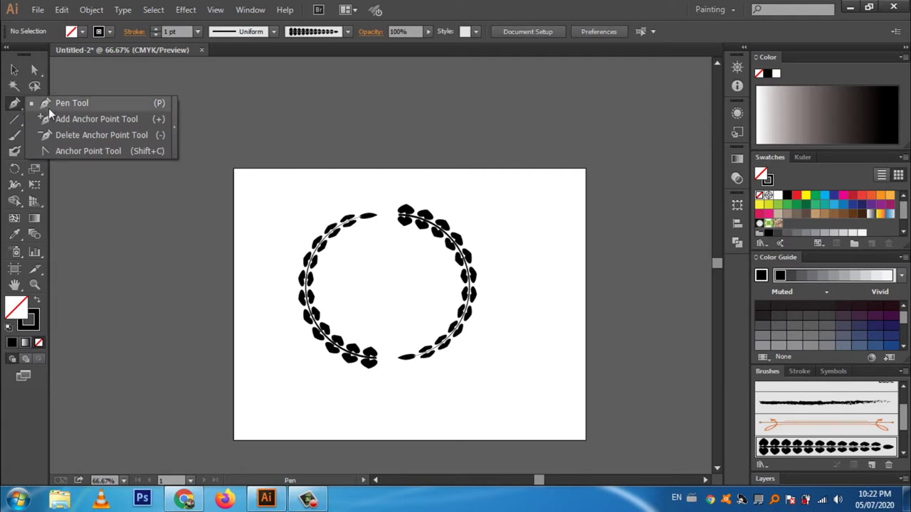
left_click(49, 107)
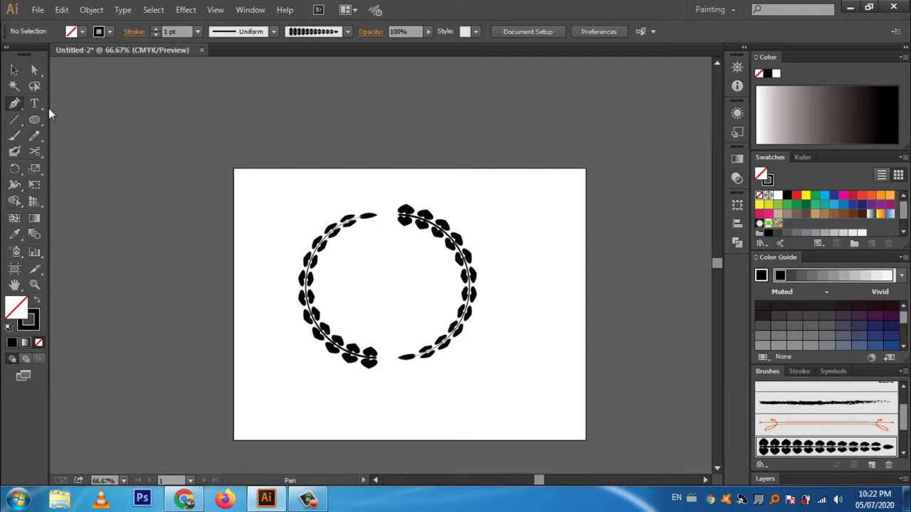
left_click(399, 215)
left_click_drag(401, 216, 6, 74)
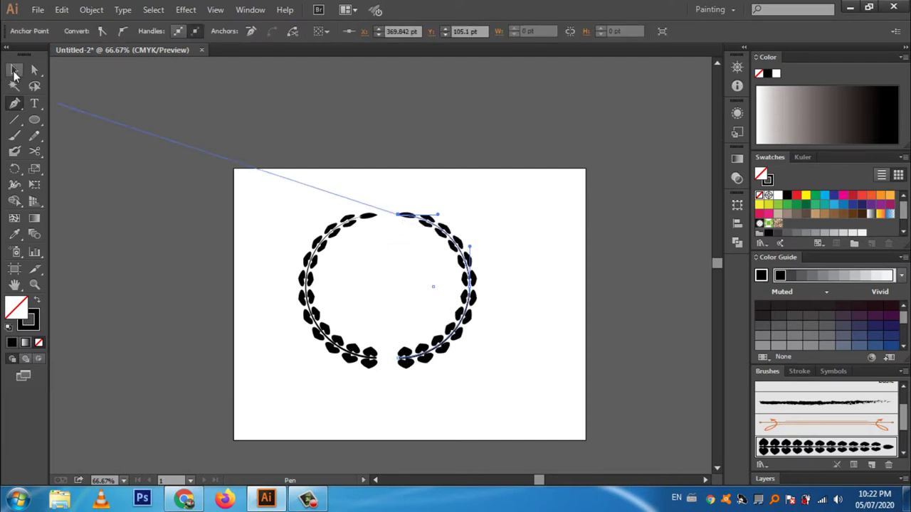
left_click(14, 71)
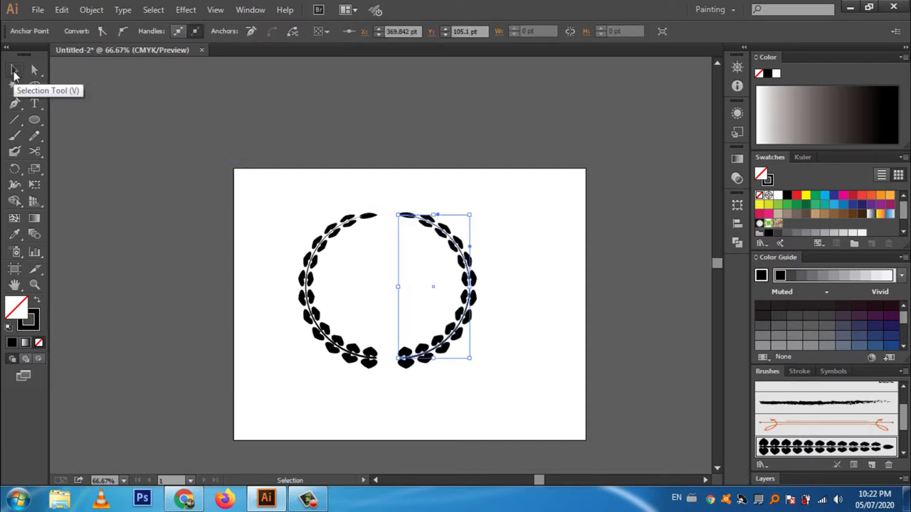
left_click(305, 229)
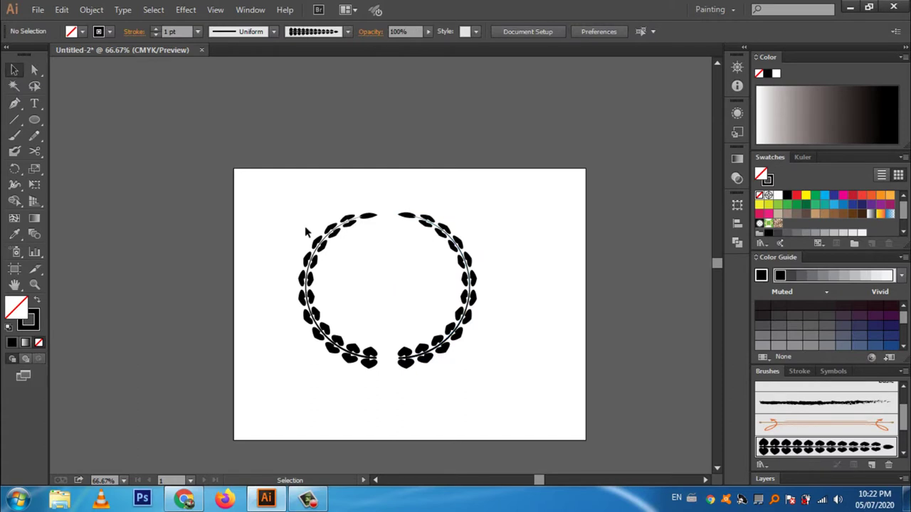
left_click(429, 227)
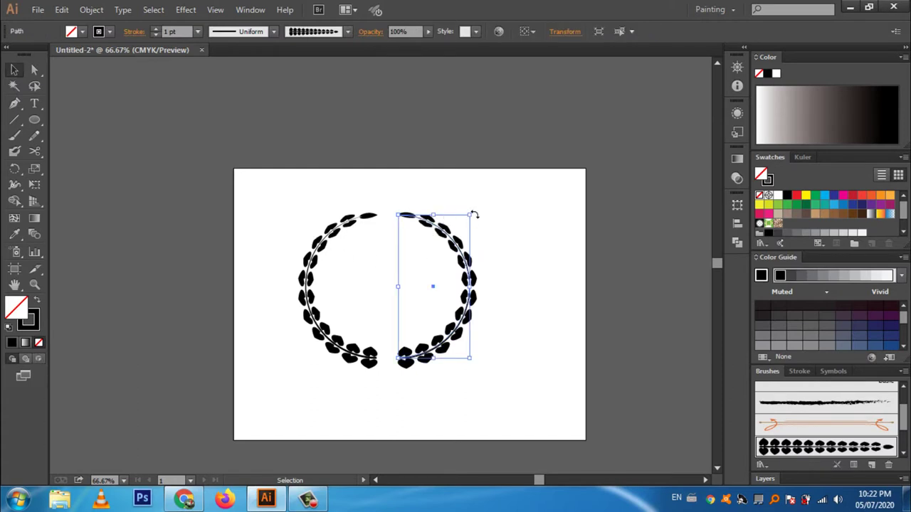
Rotate the right arc about 8° clockwise and the left arc counter-clockwise, shifting it slightly left
key("ctrl+shift+b")
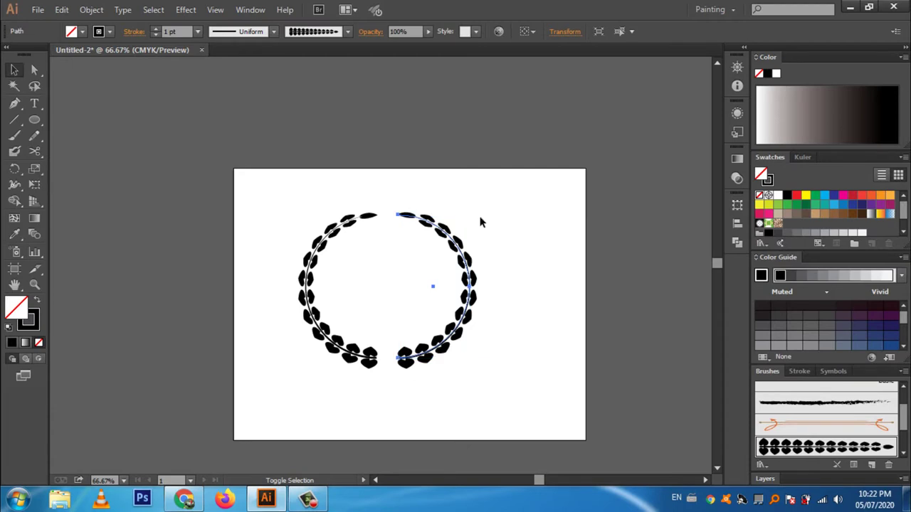
key("ctrl+shift+b")
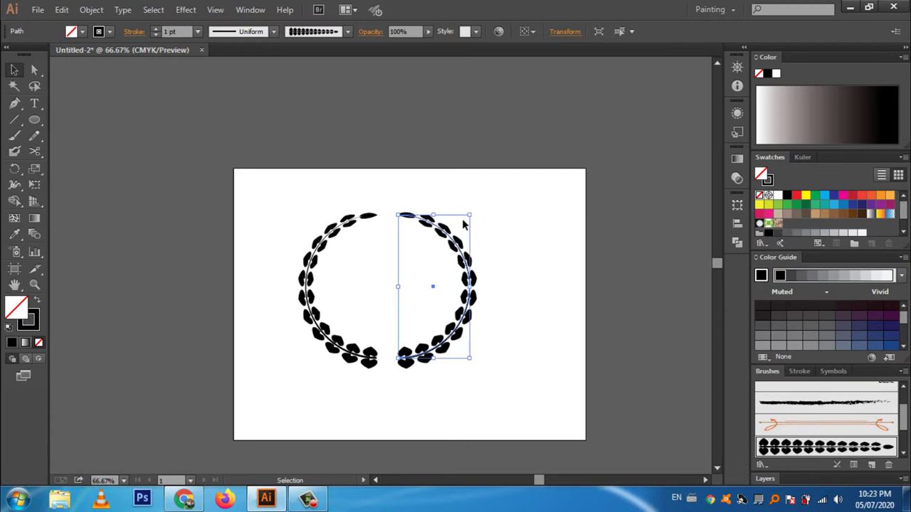
left_click_drag(477, 213, 487, 220)
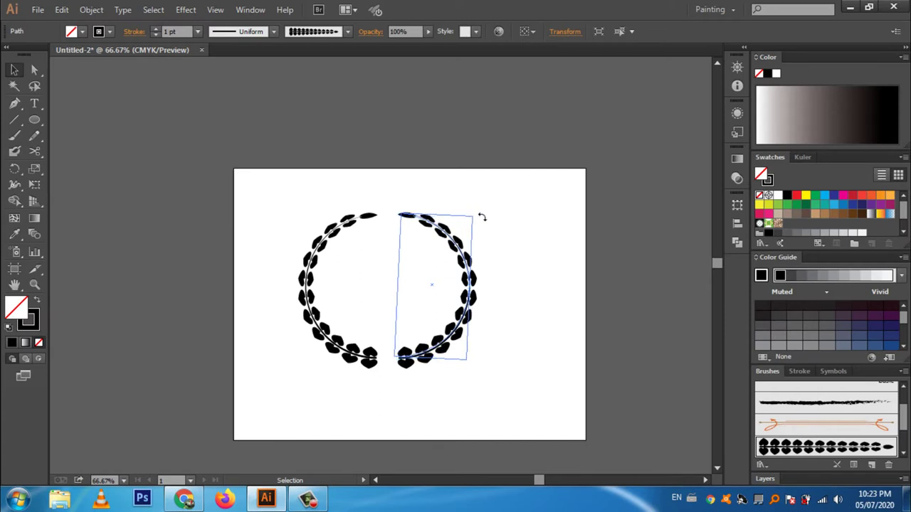
left_click(367, 222)
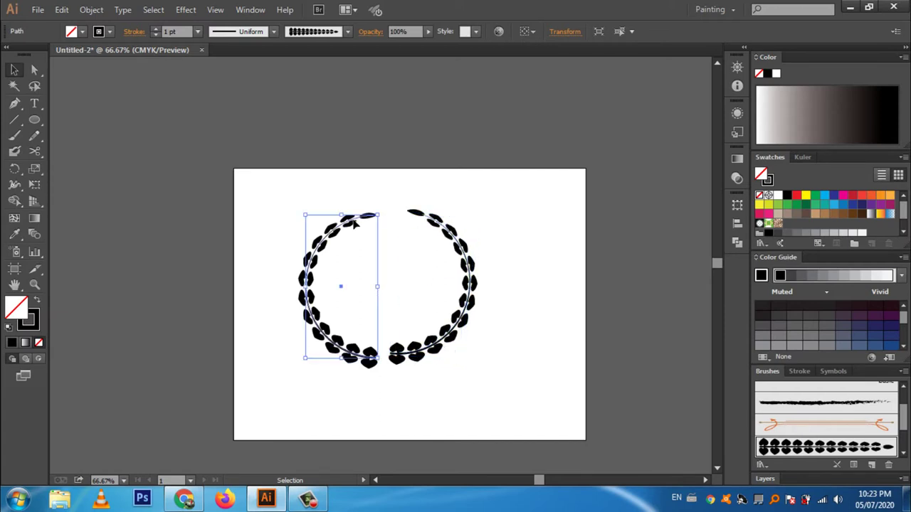
left_click_drag(307, 213, 292, 210)
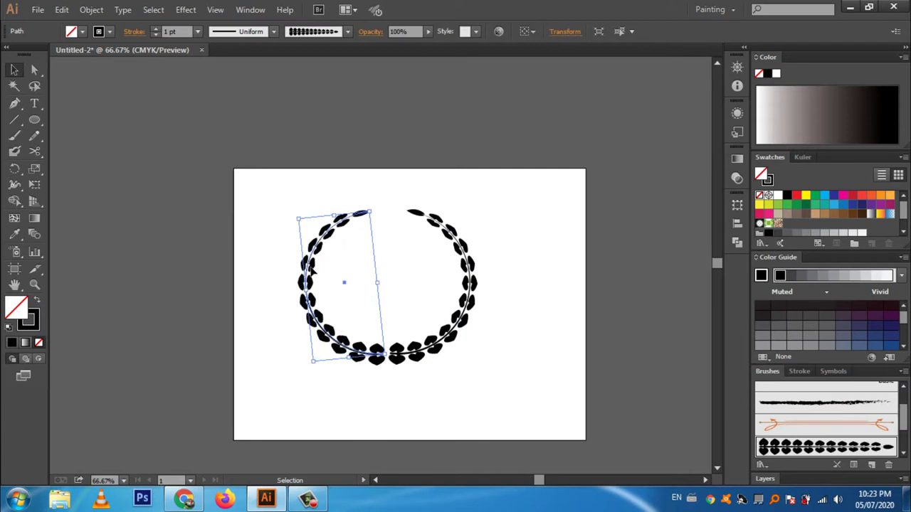
left_click_drag(311, 269, 306, 269)
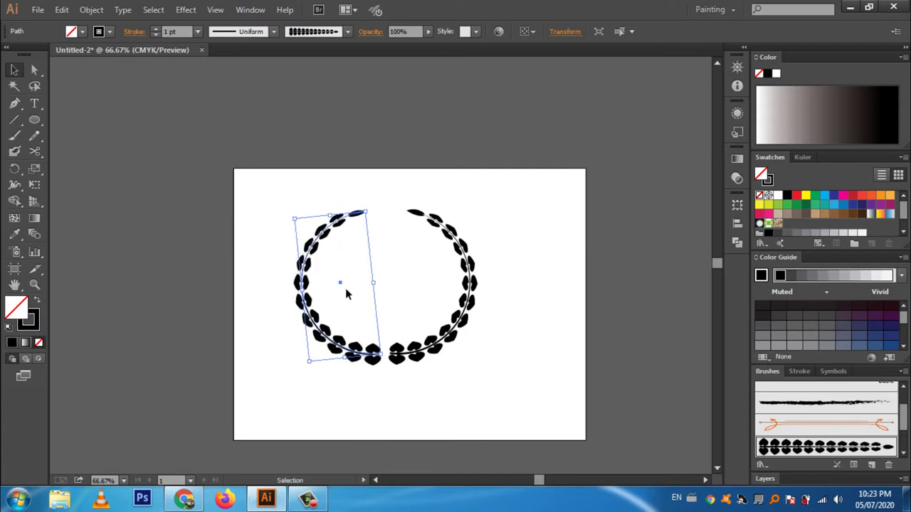
left_click(409, 295)
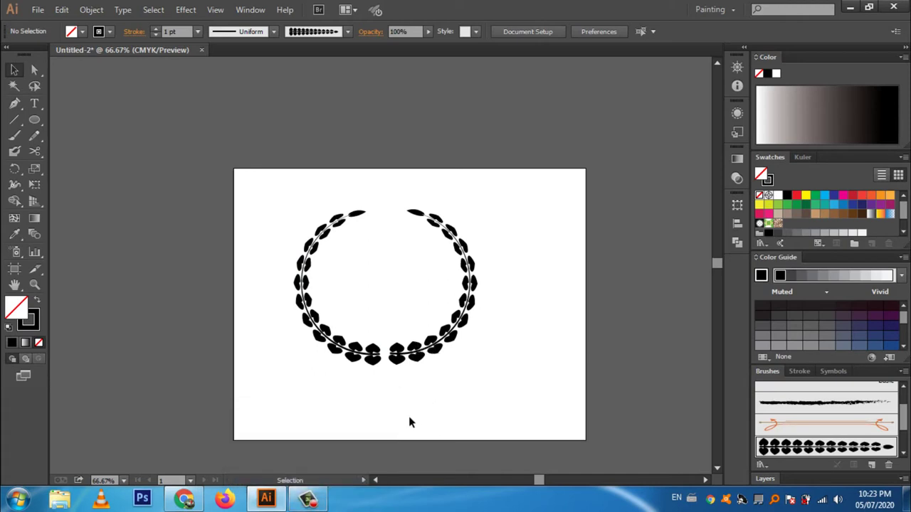
left_click(307, 501)
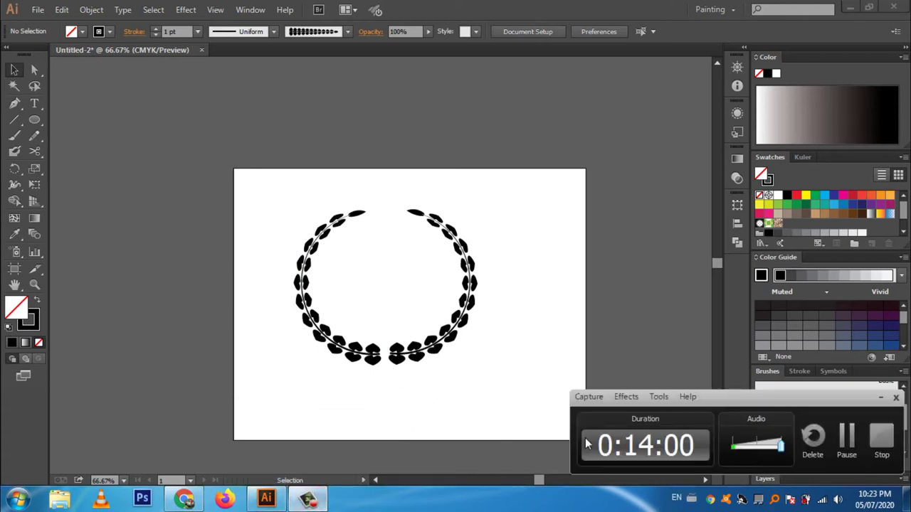